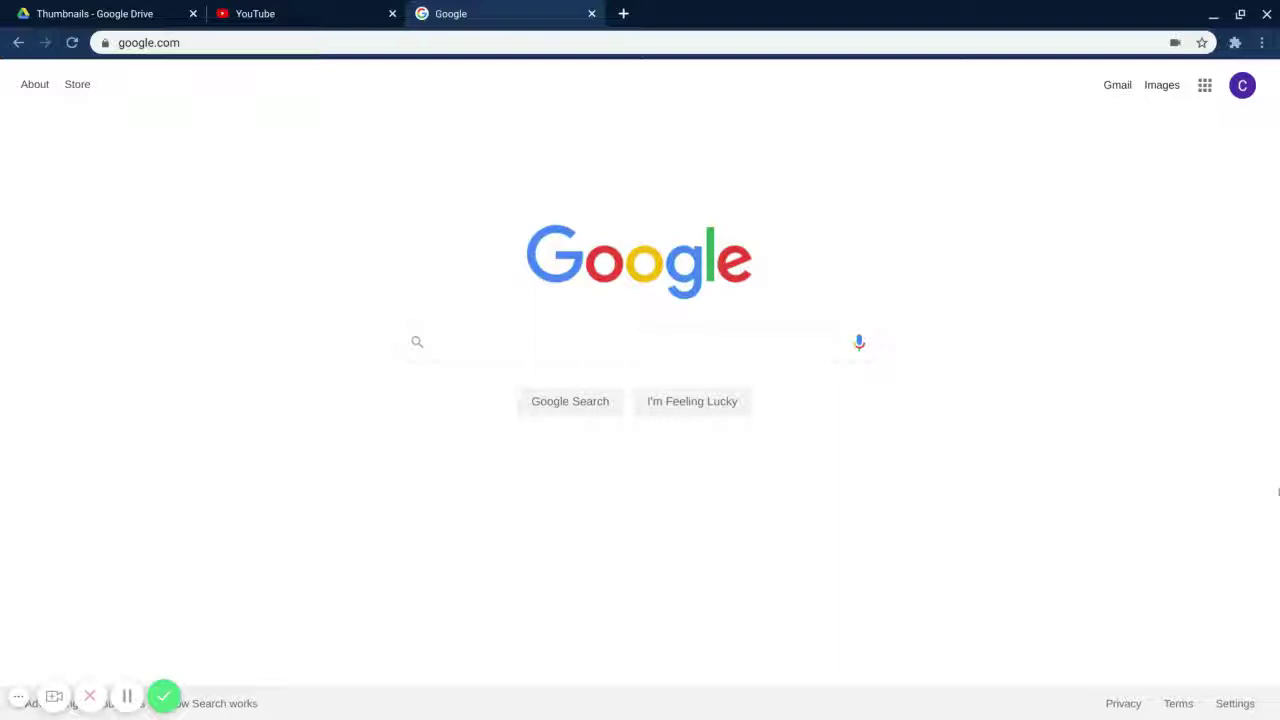
Step: Open the chrome://flags page in the current tab
mouse_move(1178, 718)
click(227, 46)
text(chrome://)
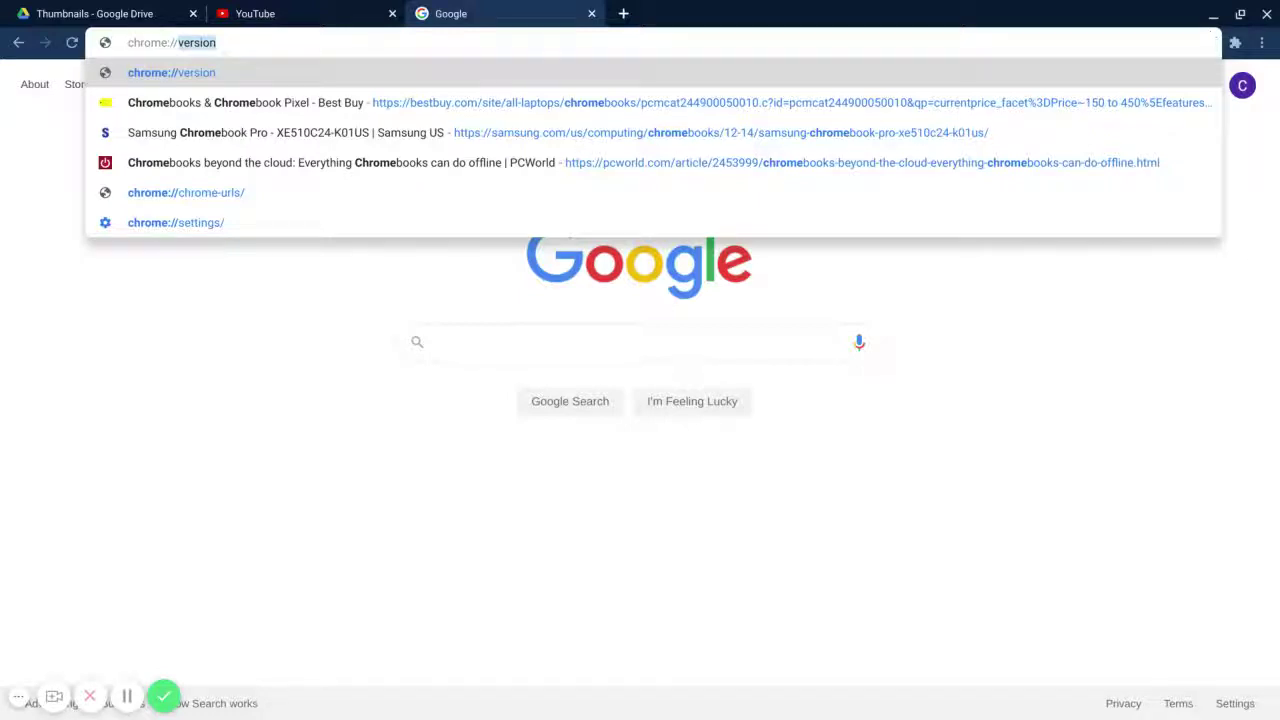
text(flags)
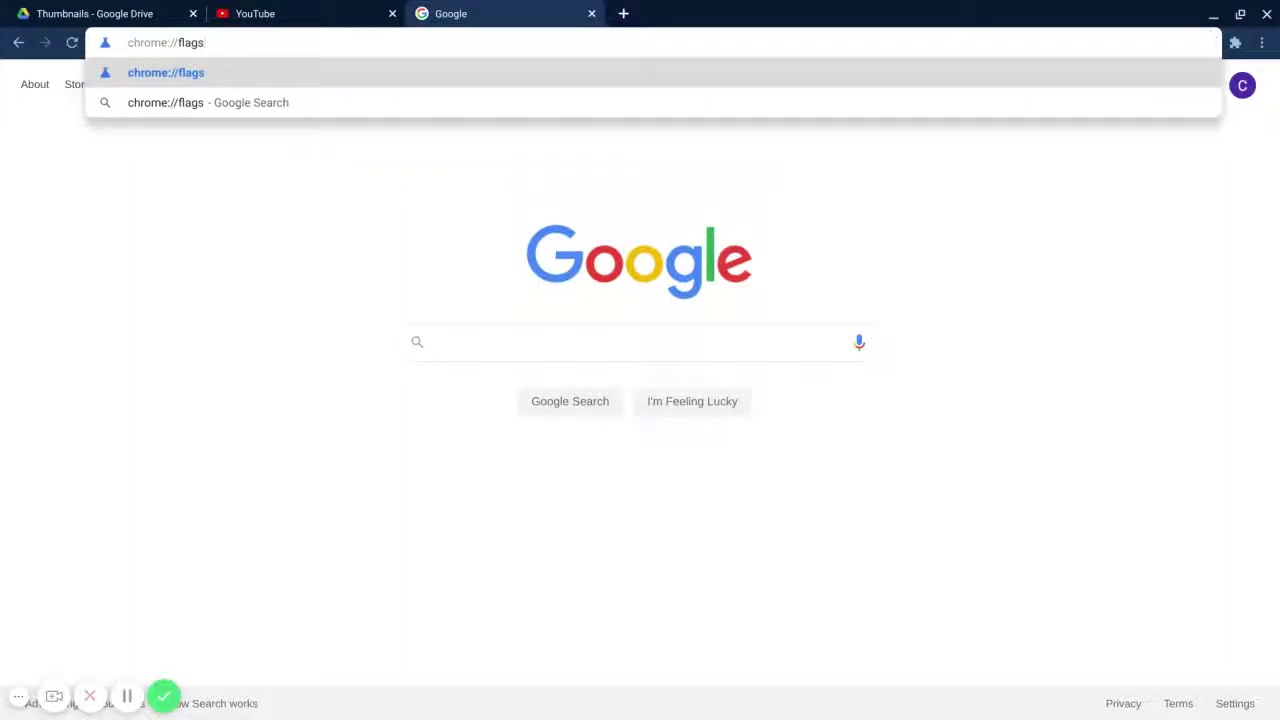
key(Return)
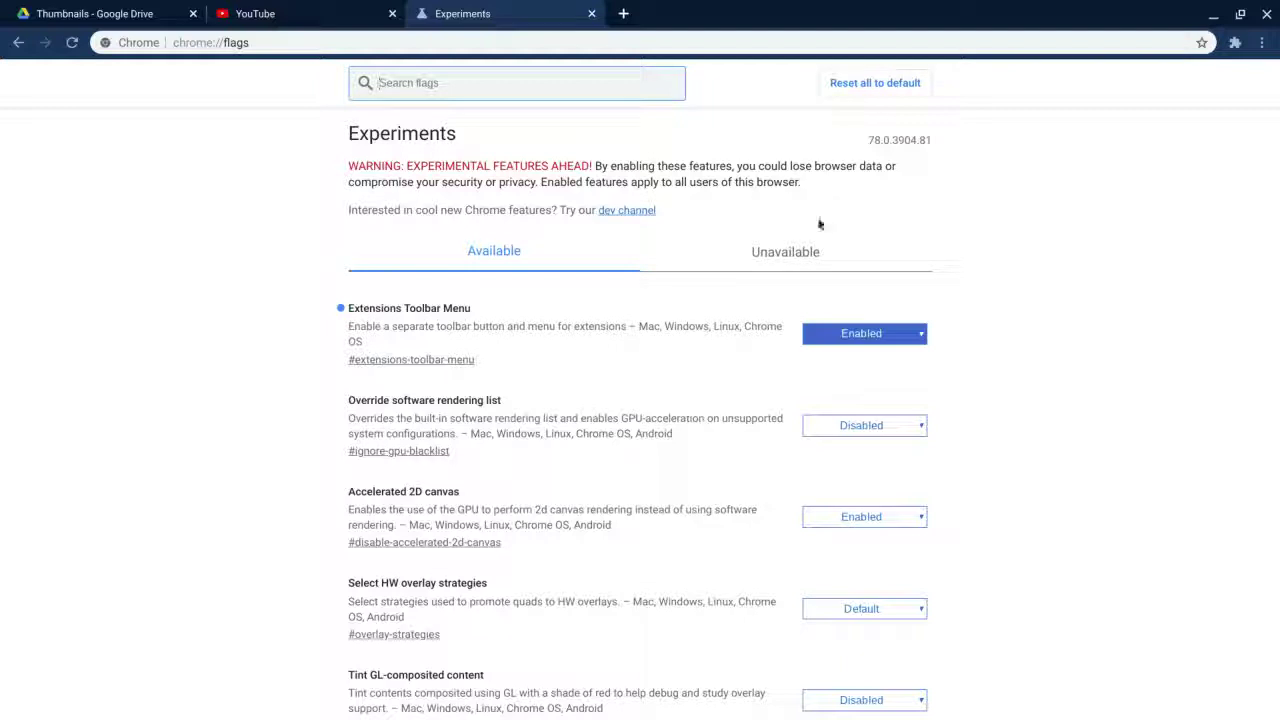
Step: Highlight the browser version number and the warning about losing browser data or compromising security and privacy
drag(866, 148, 957, 151)
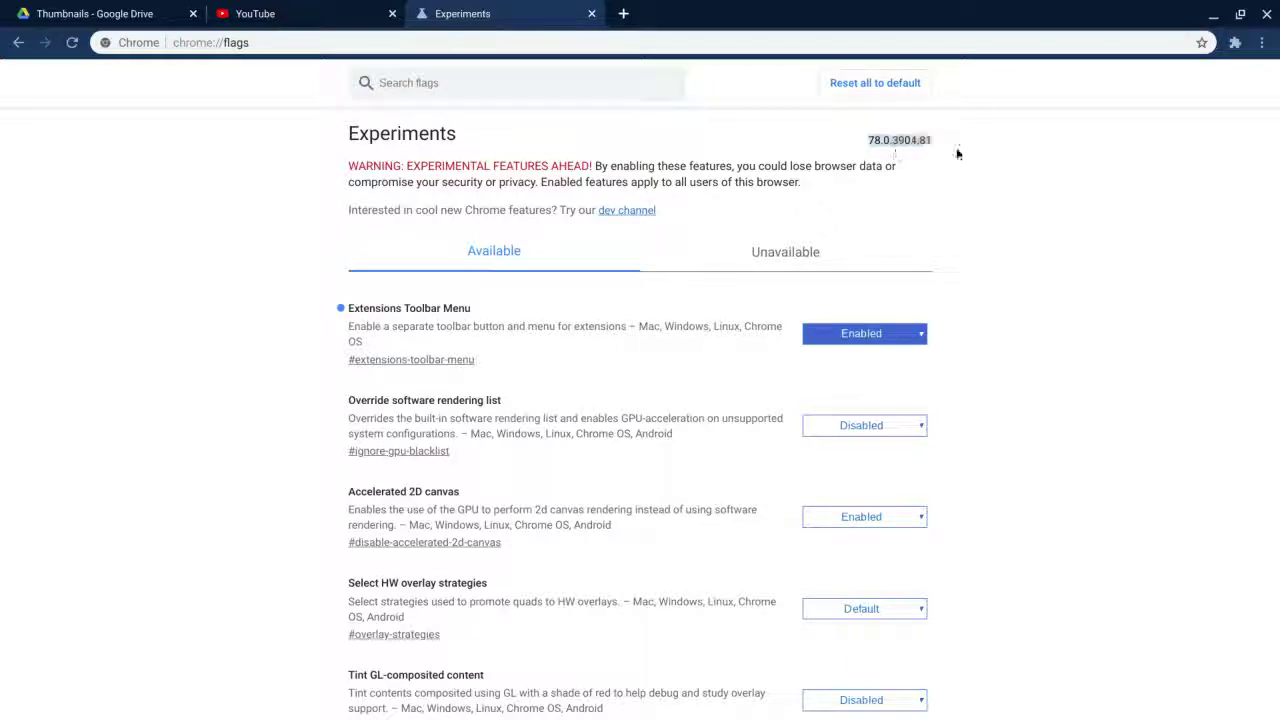
click(786, 182)
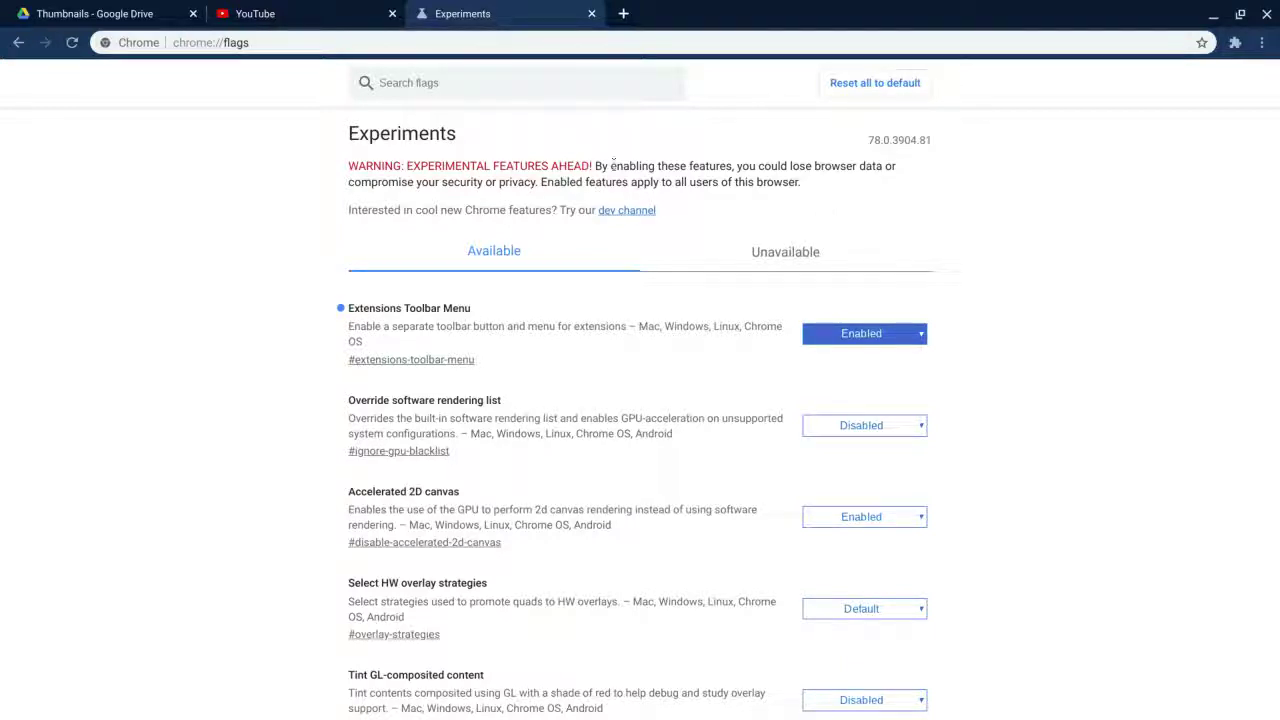
drag(595, 166, 540, 184)
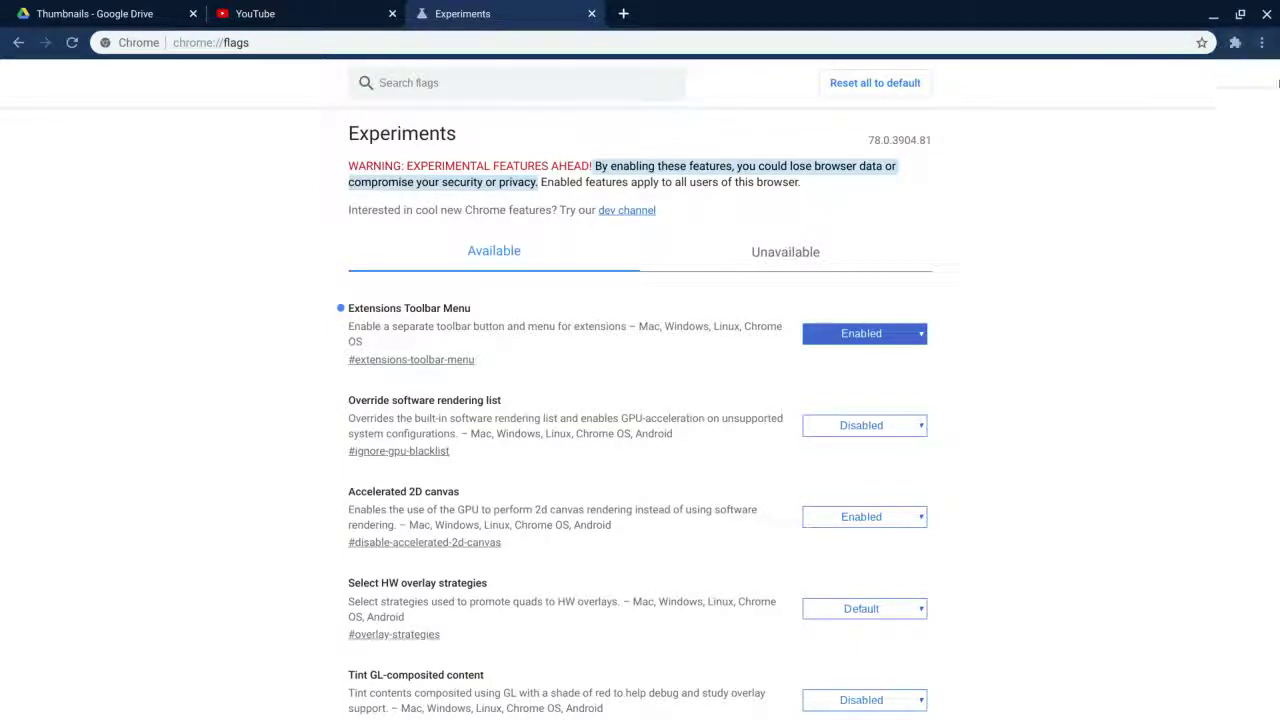
Step: View the list of installed extensions and close it again
click(1236, 44)
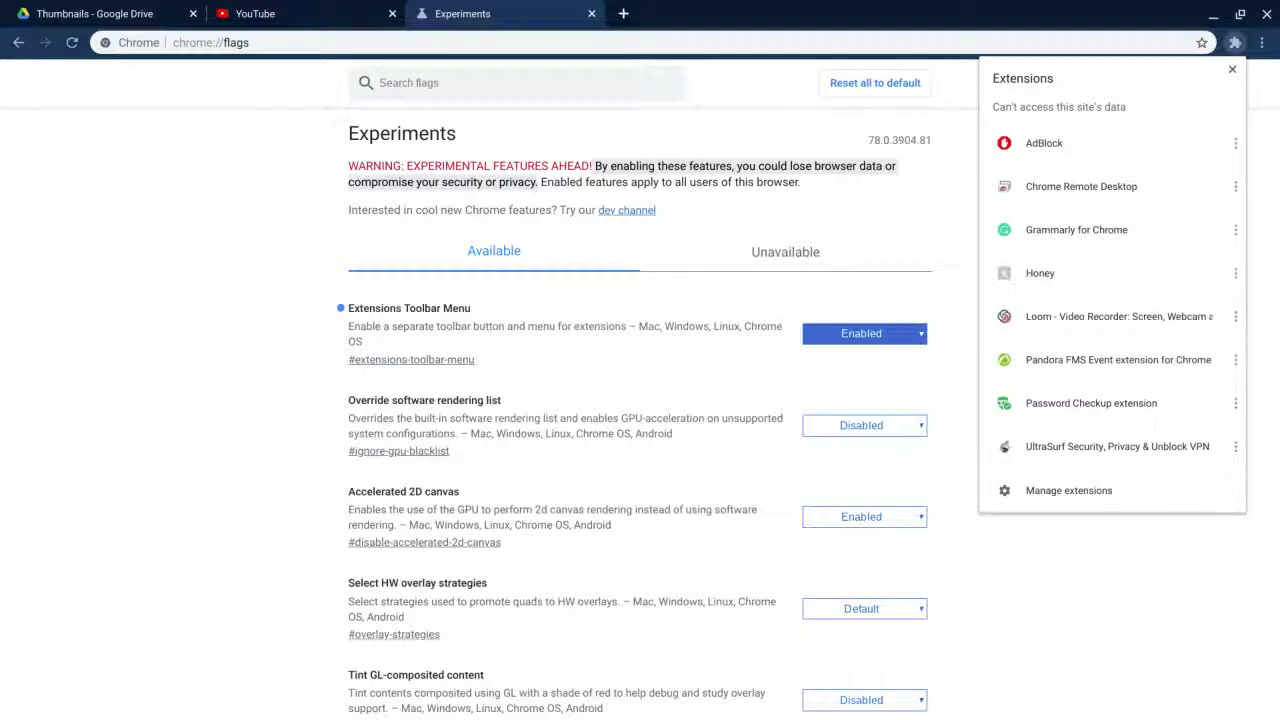
click(1049, 623)
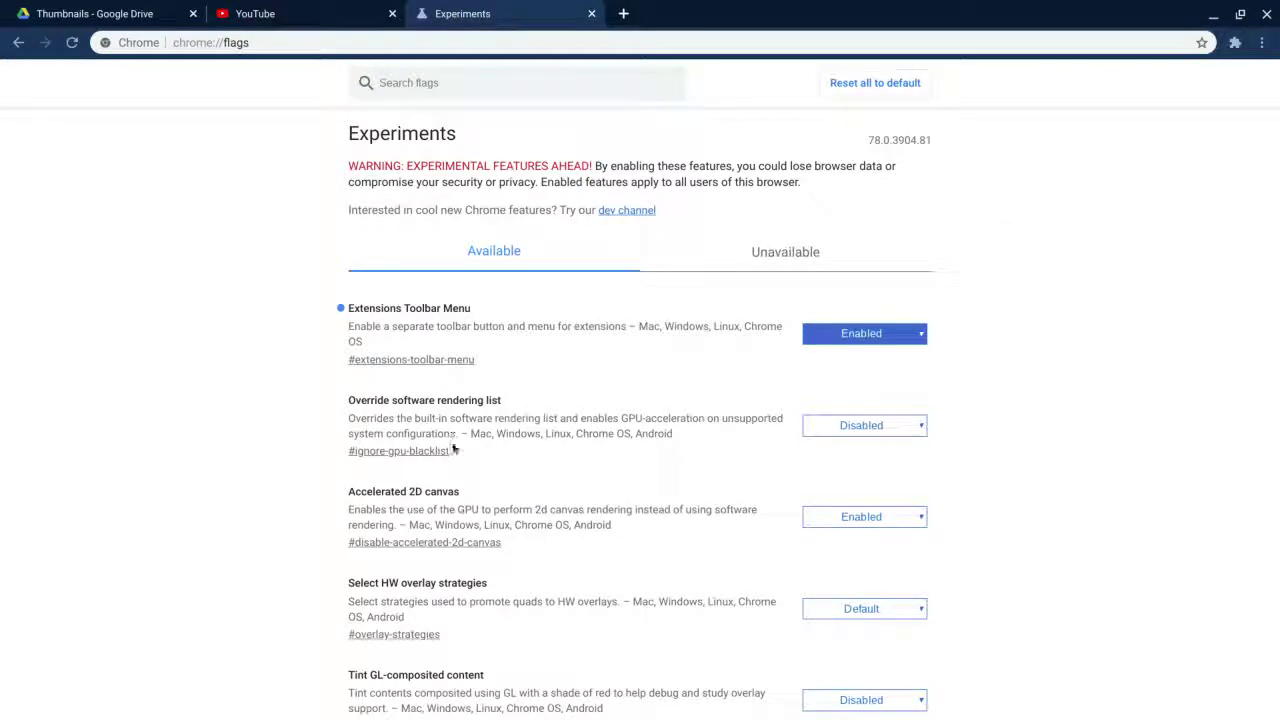
Step: Look through the available experiments, from the Extensions Toolbar Menu flag to the WebRTC and scrolling flags
scroll(454, 447, down, 1)
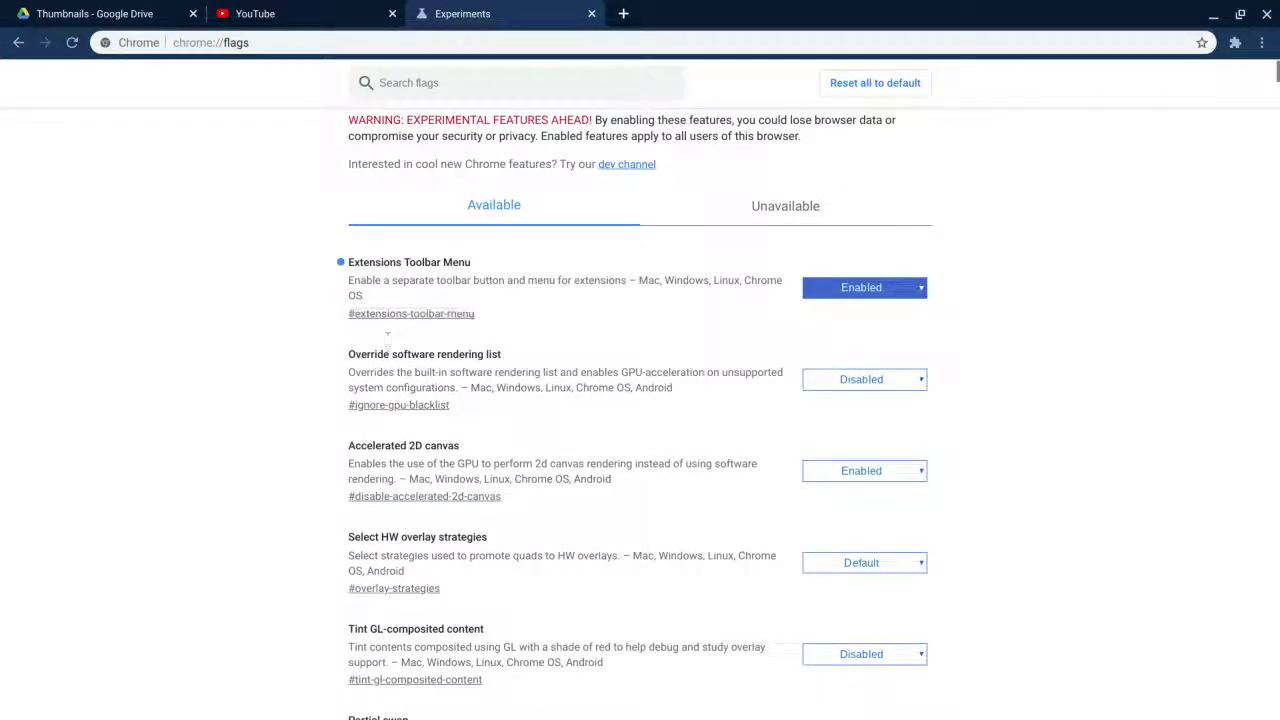
scroll(450, 510, down, 2)
scroll(447, 297, down, 2)
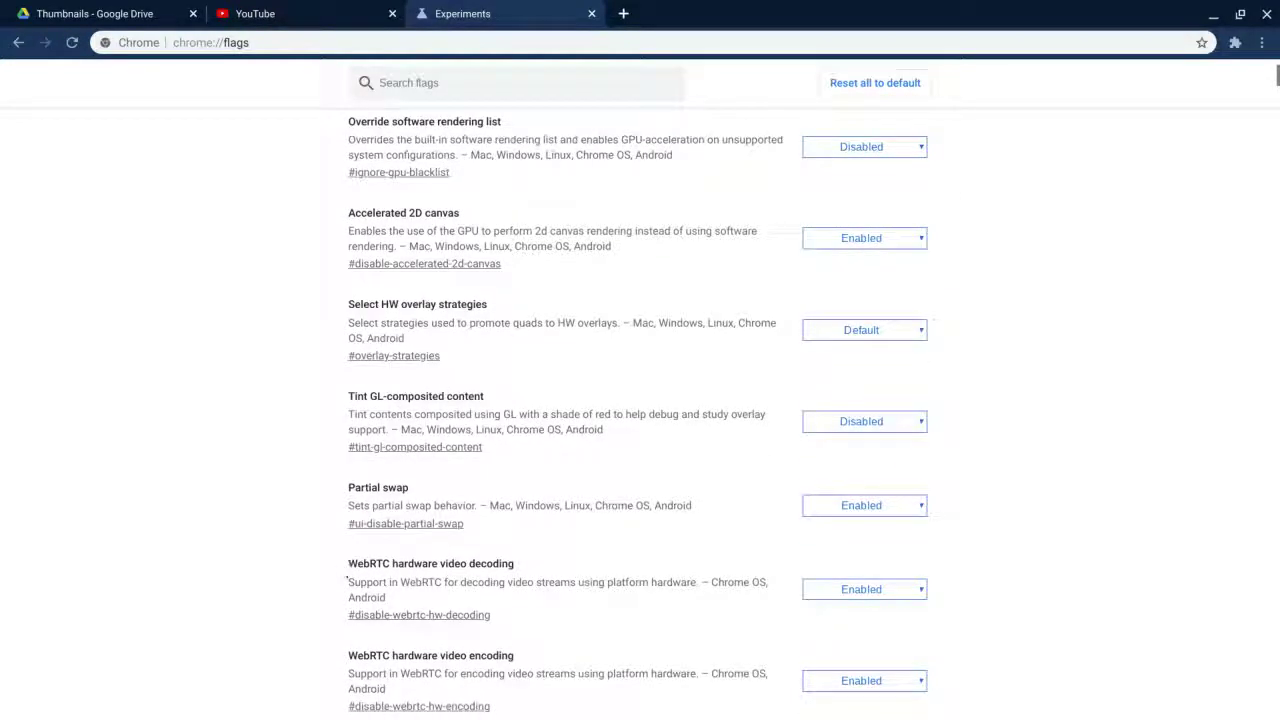
scroll(532, 580, down, 1)
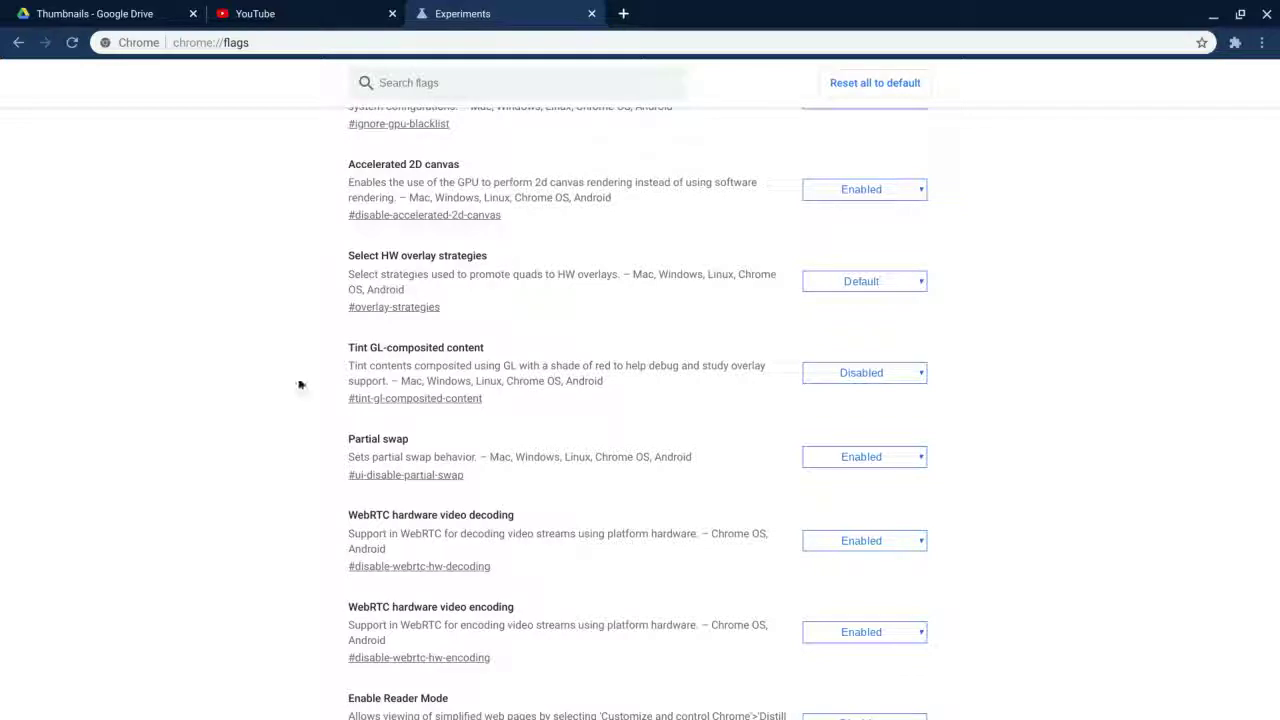
scroll(583, 418, down, 5)
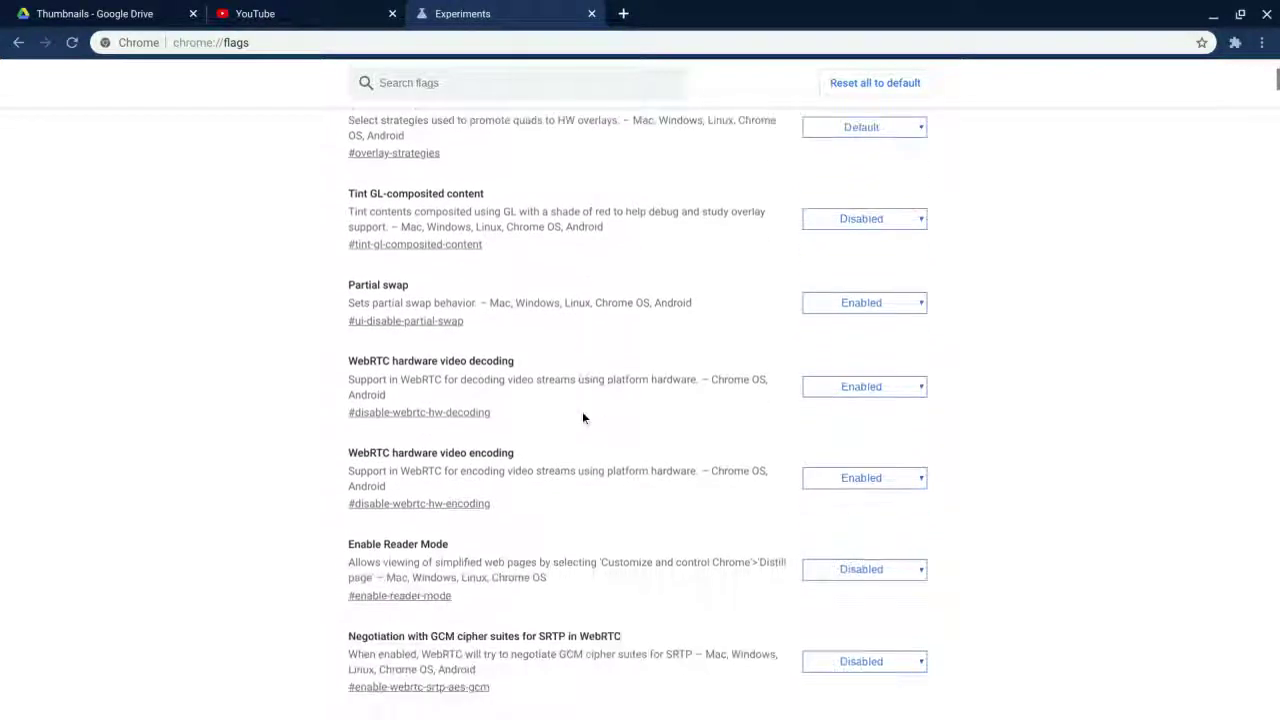
scroll(582, 411, down, 7)
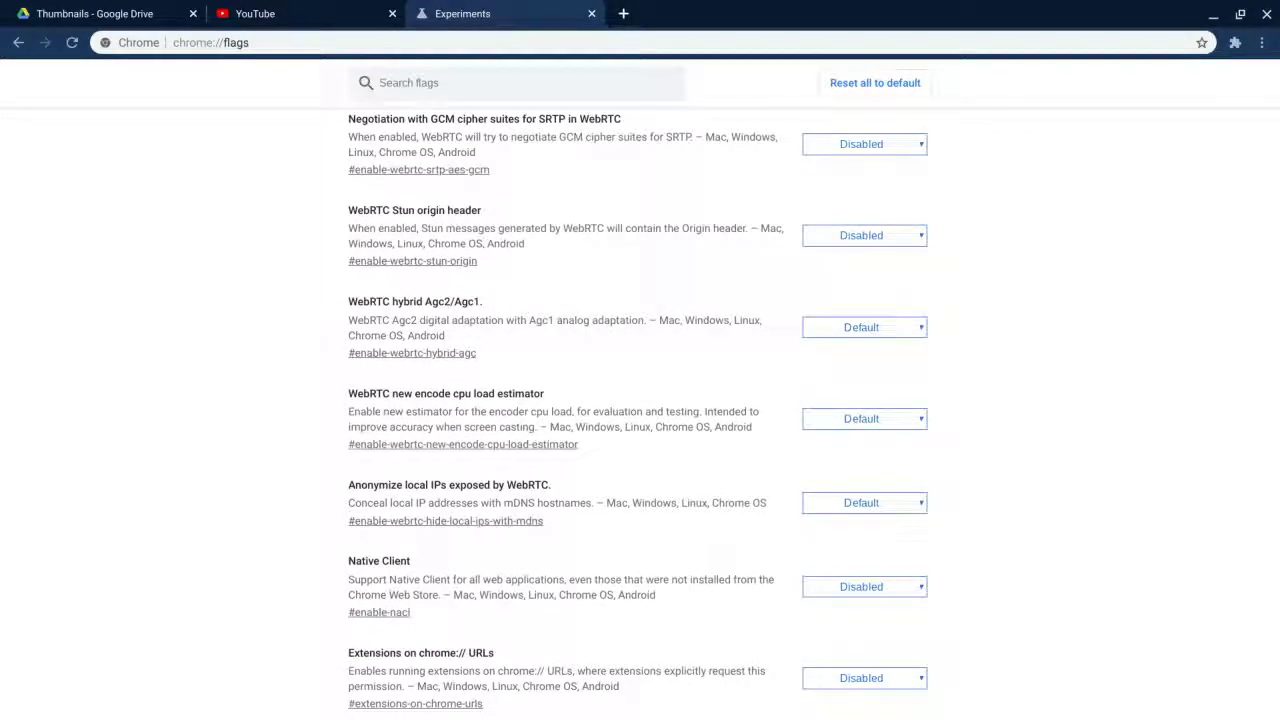
scroll(582, 411, down, 3)
scroll(640, 400, down, 1)
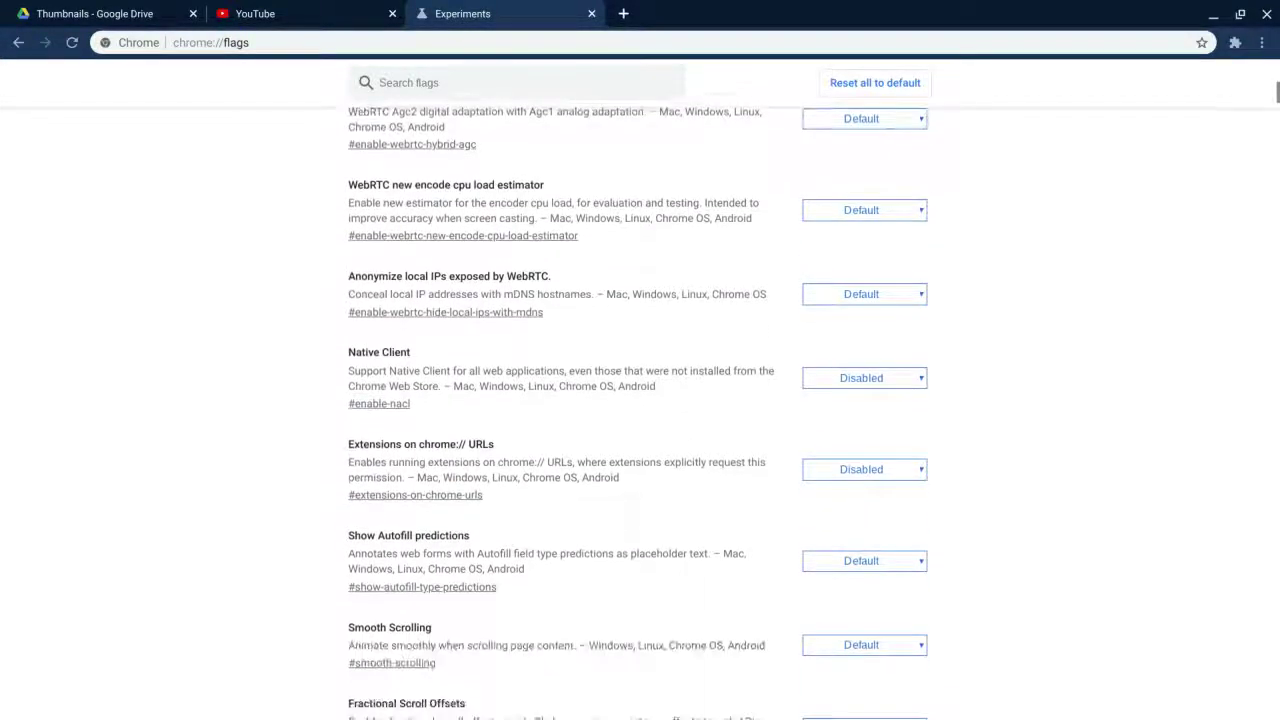
scroll(640, 400, down, 1)
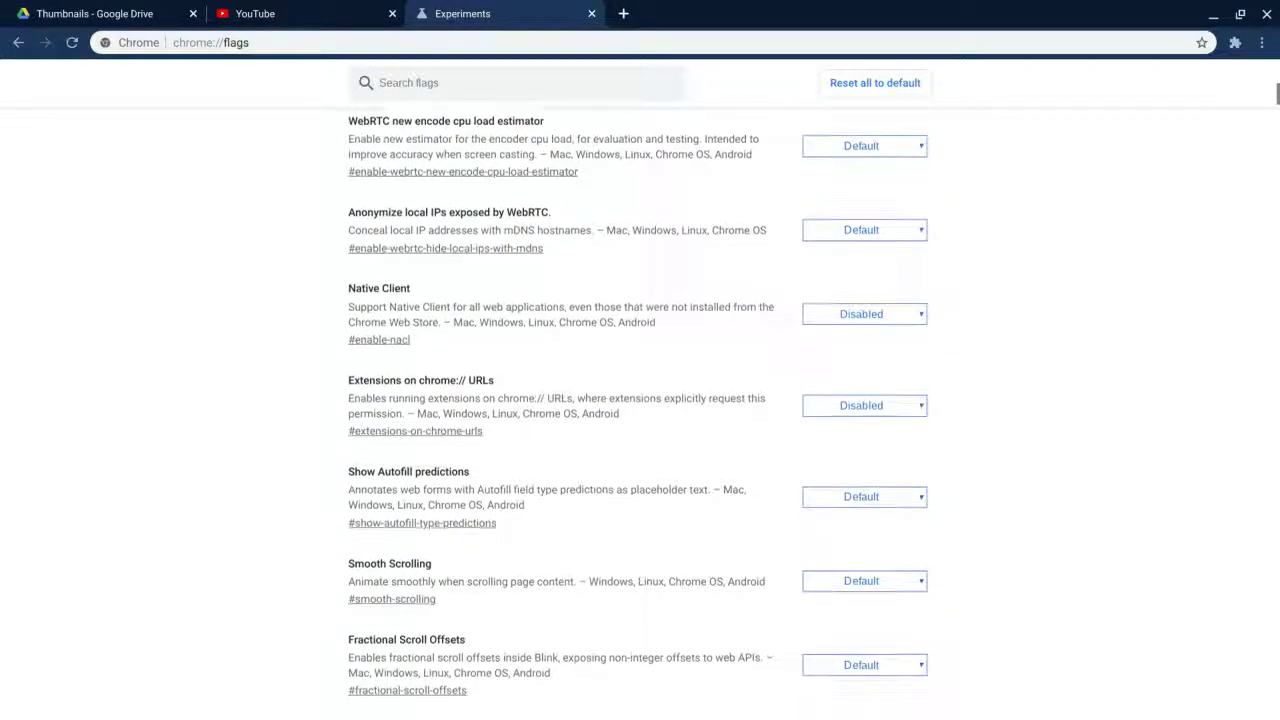
Step: Search the web for "cool chromeos flags" in a new tab
click(623, 13)
text(cool )
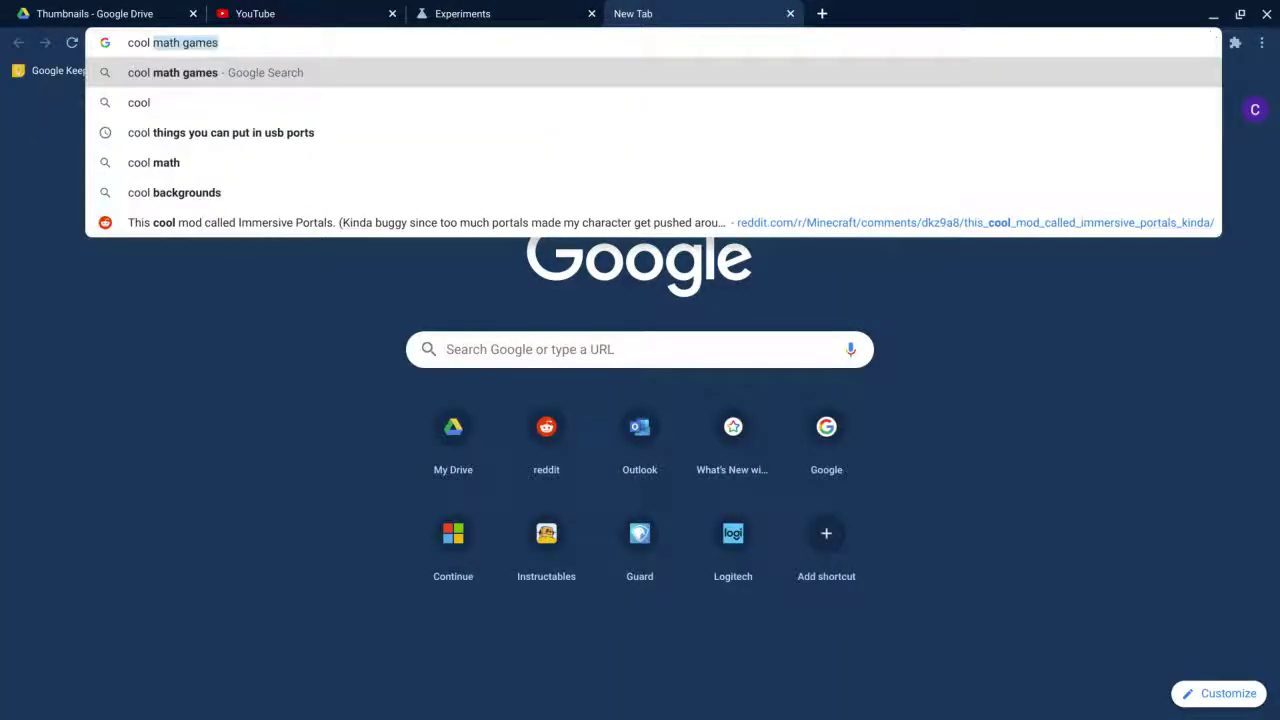
text(chromeos )
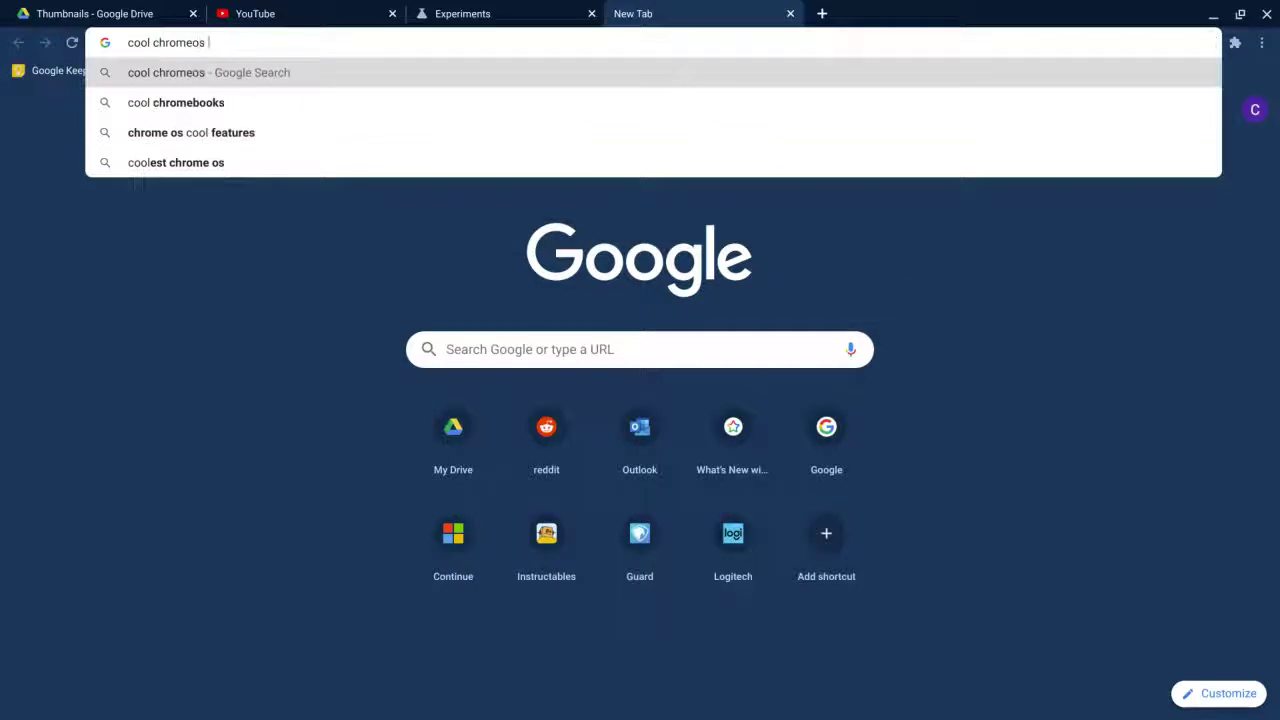
text(flags)
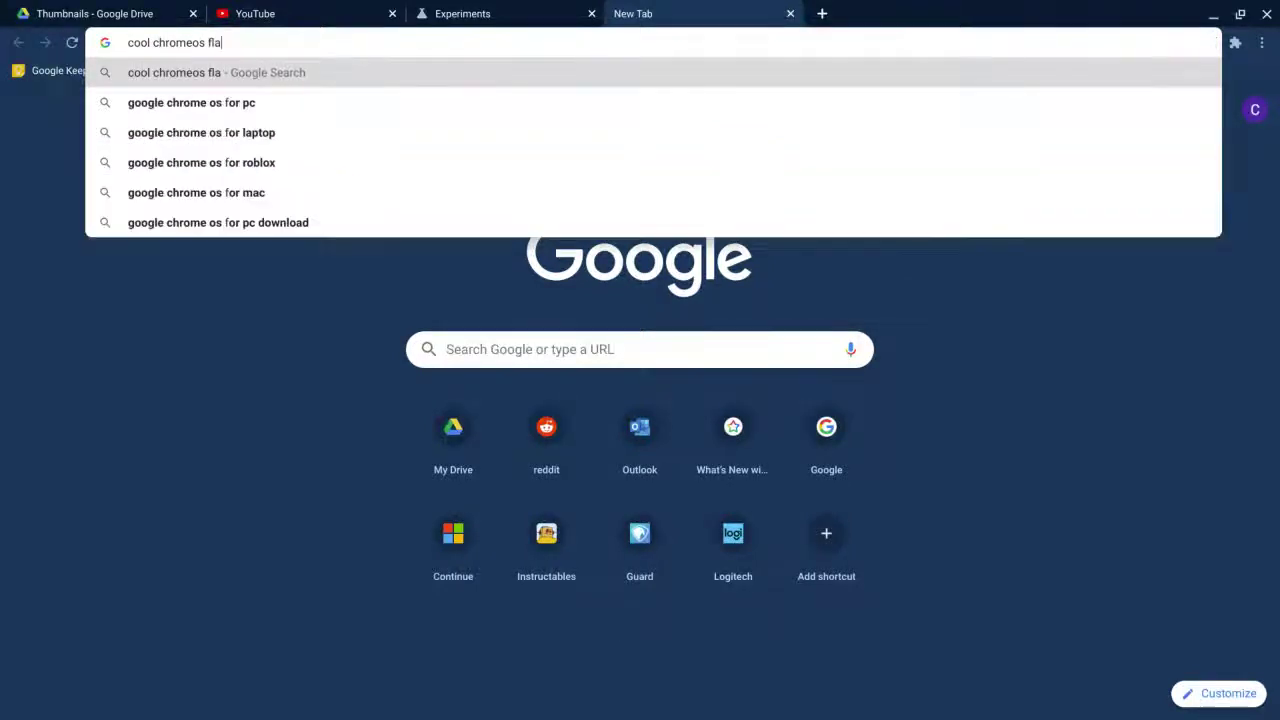
key(Return)
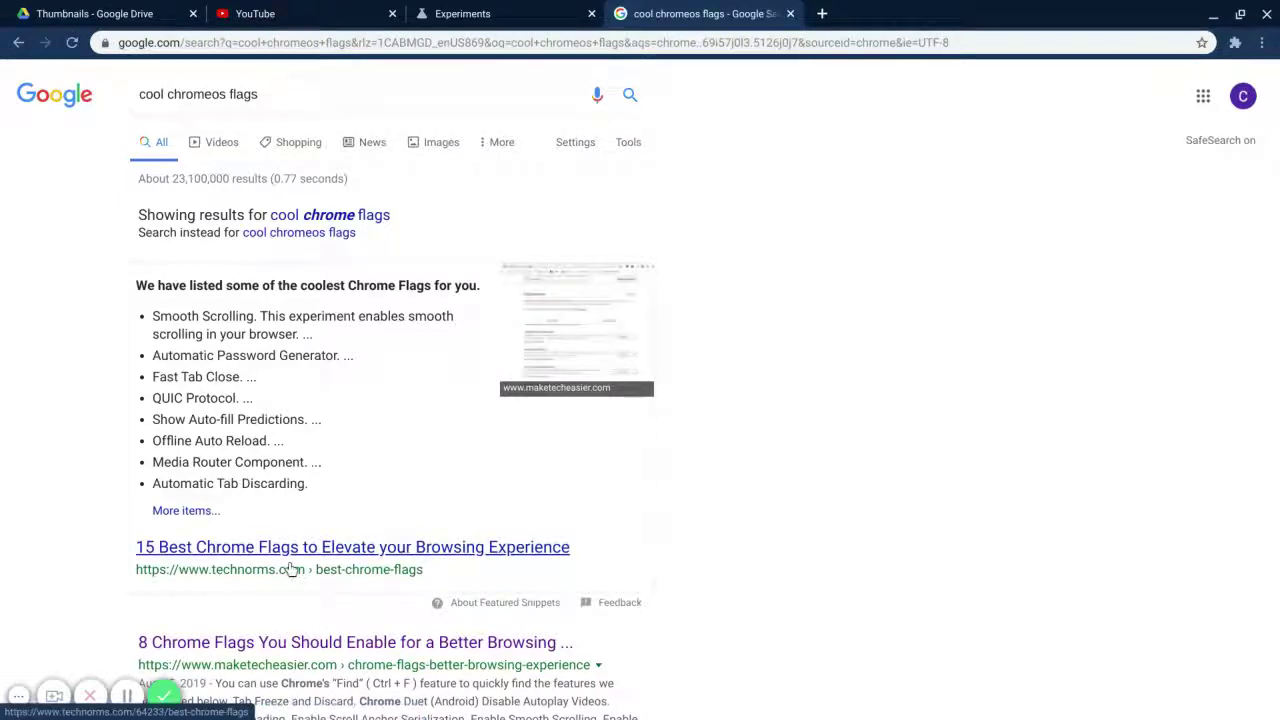
click(364, 558)
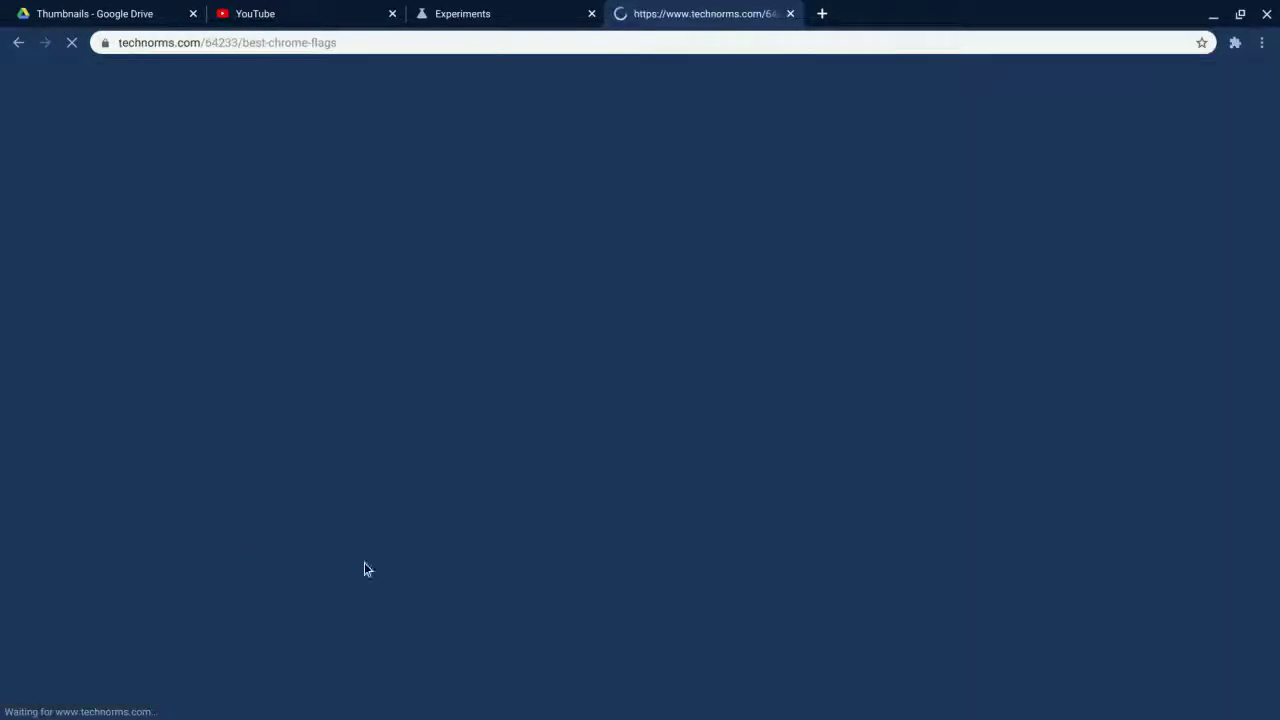
key(alt+Left)
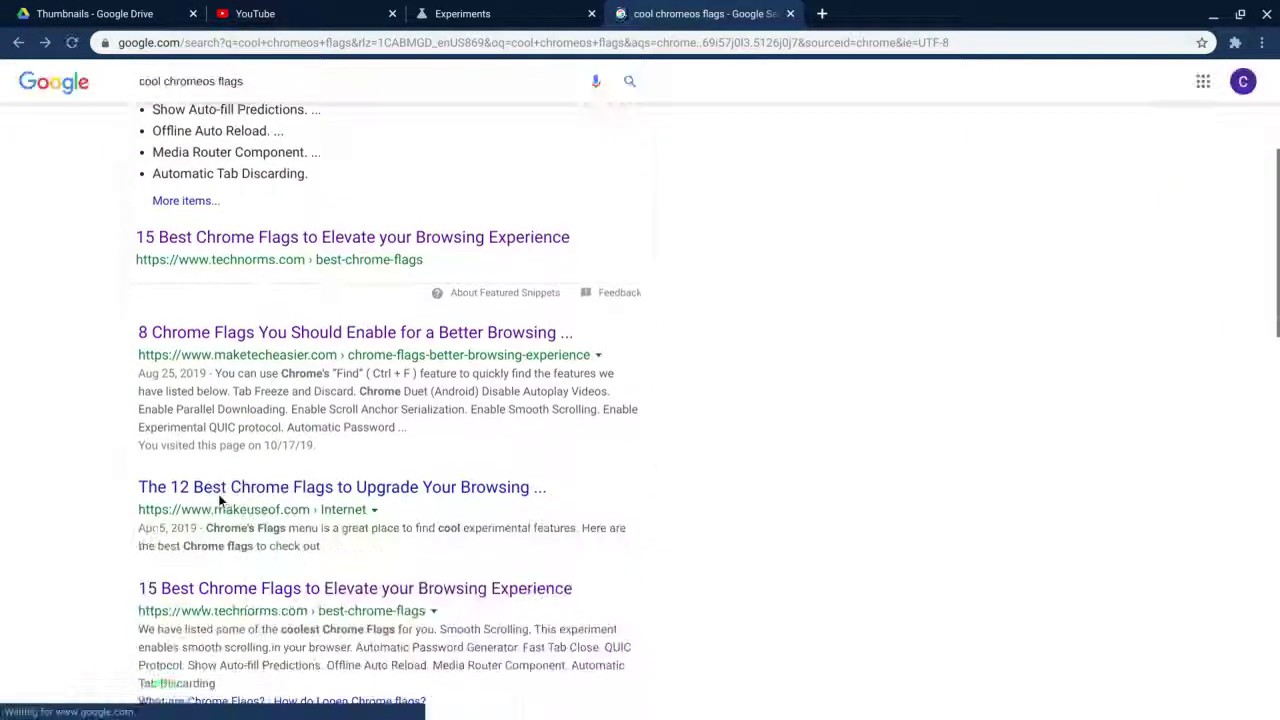
click(224, 588)
key(alt+Left)
Step: Open the maketecheasier.com article on 8 Chrome flags and read down to the Tab Freeze and Discard section
click(228, 356)
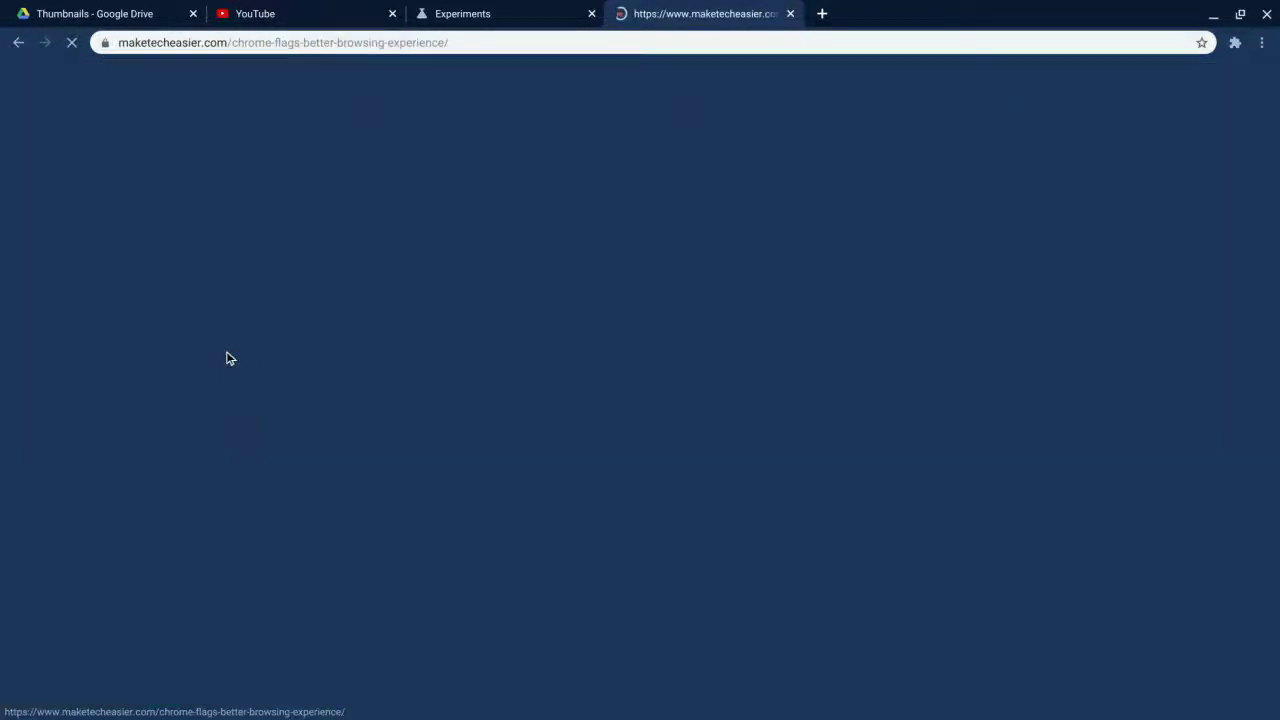
scroll(662, 512, down, 5)
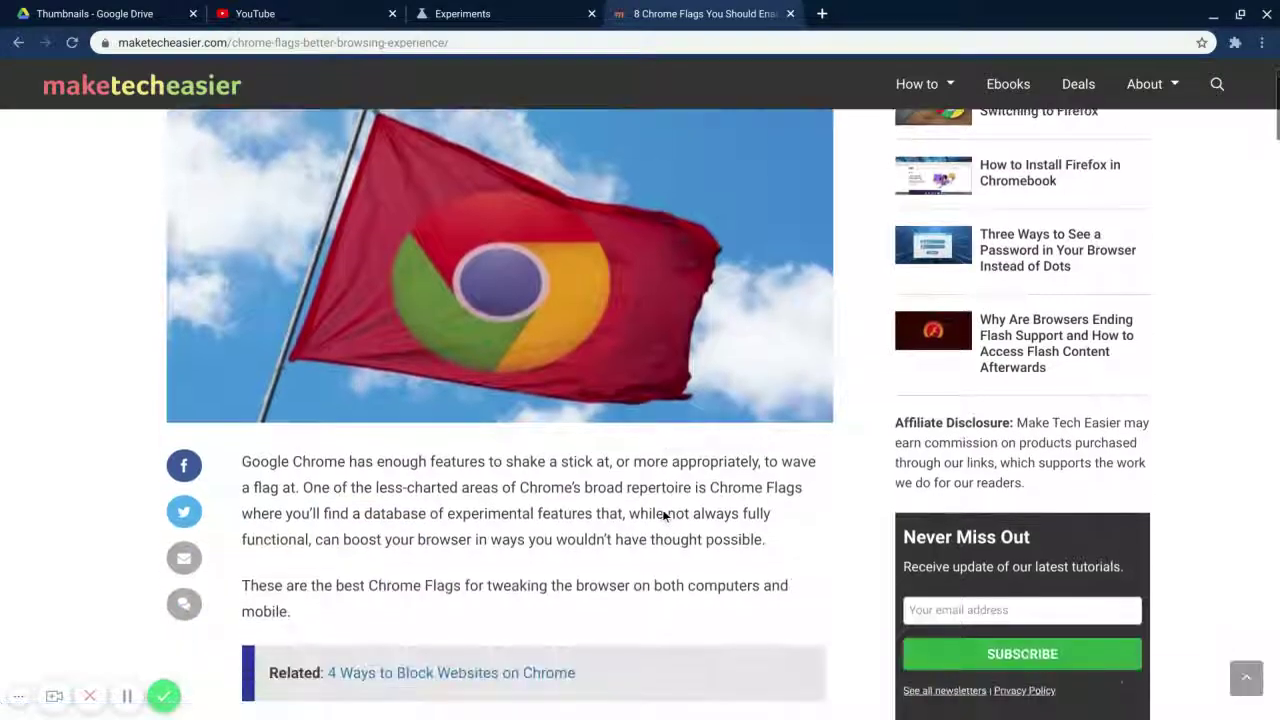
scroll(662, 509, down, 6)
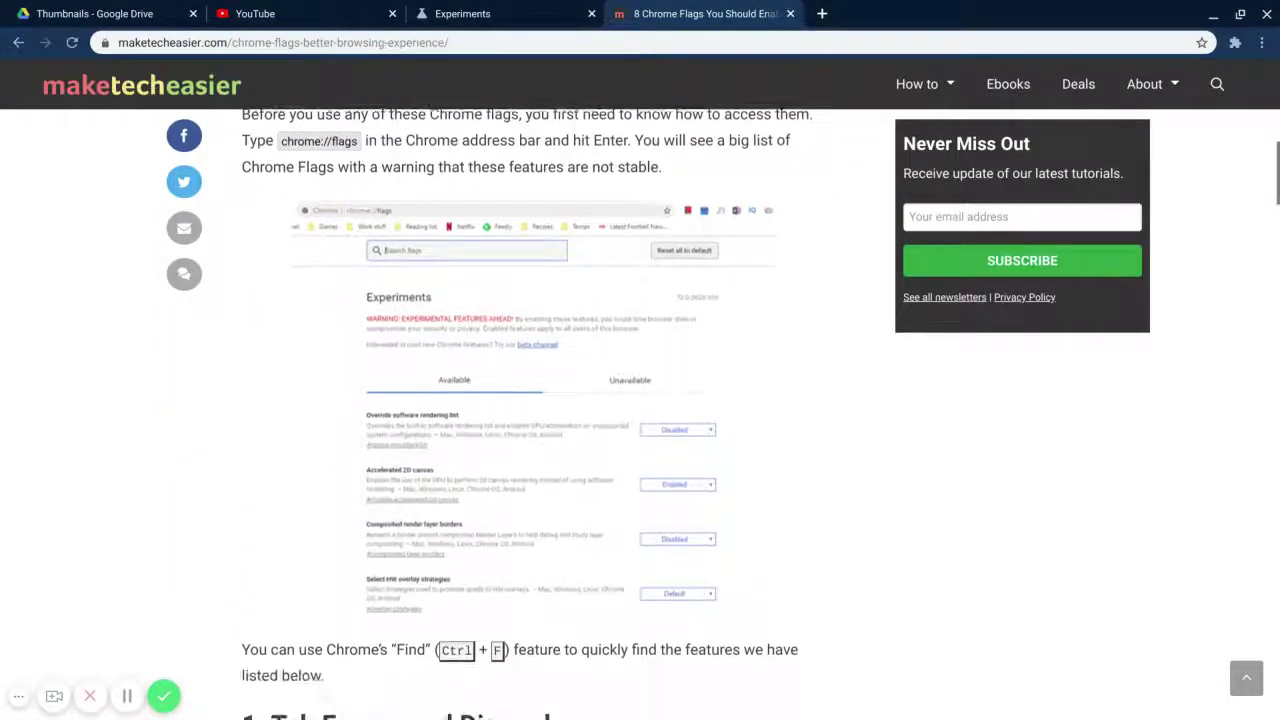
scroll(532, 411, down, 2)
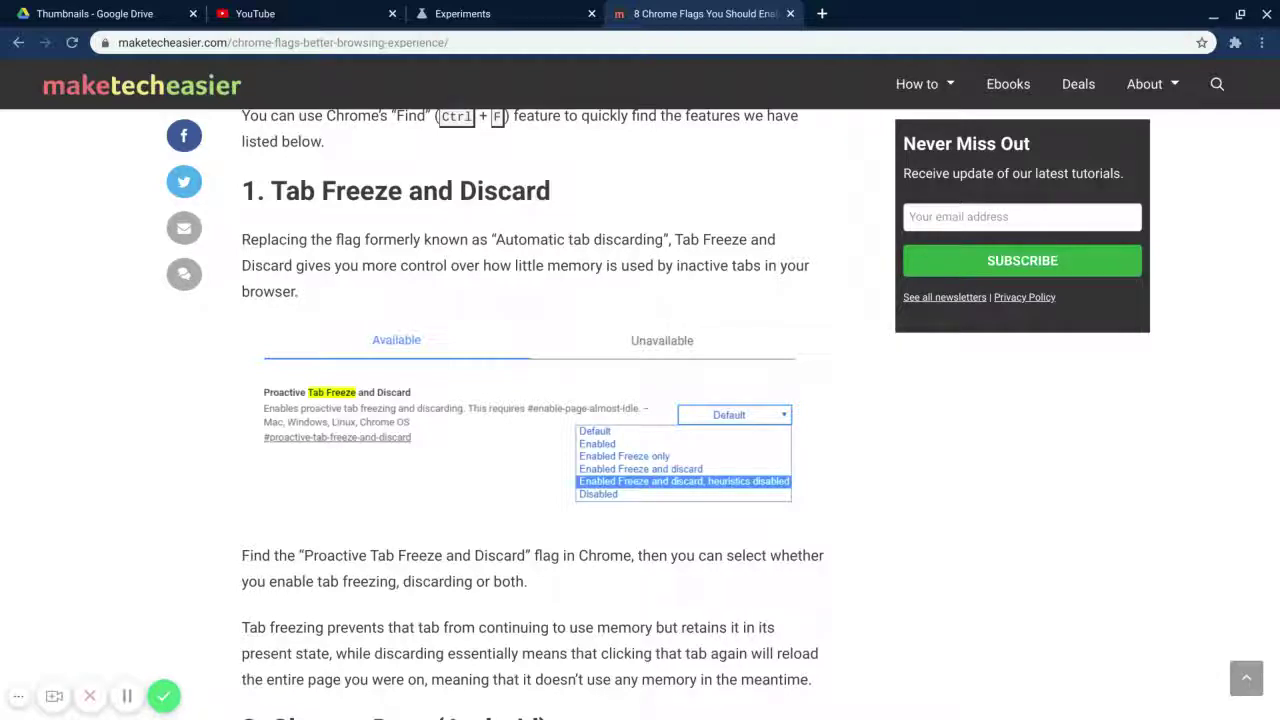
Step: Return to the Experiments page and make its flag search ready for input
click(540, 15)
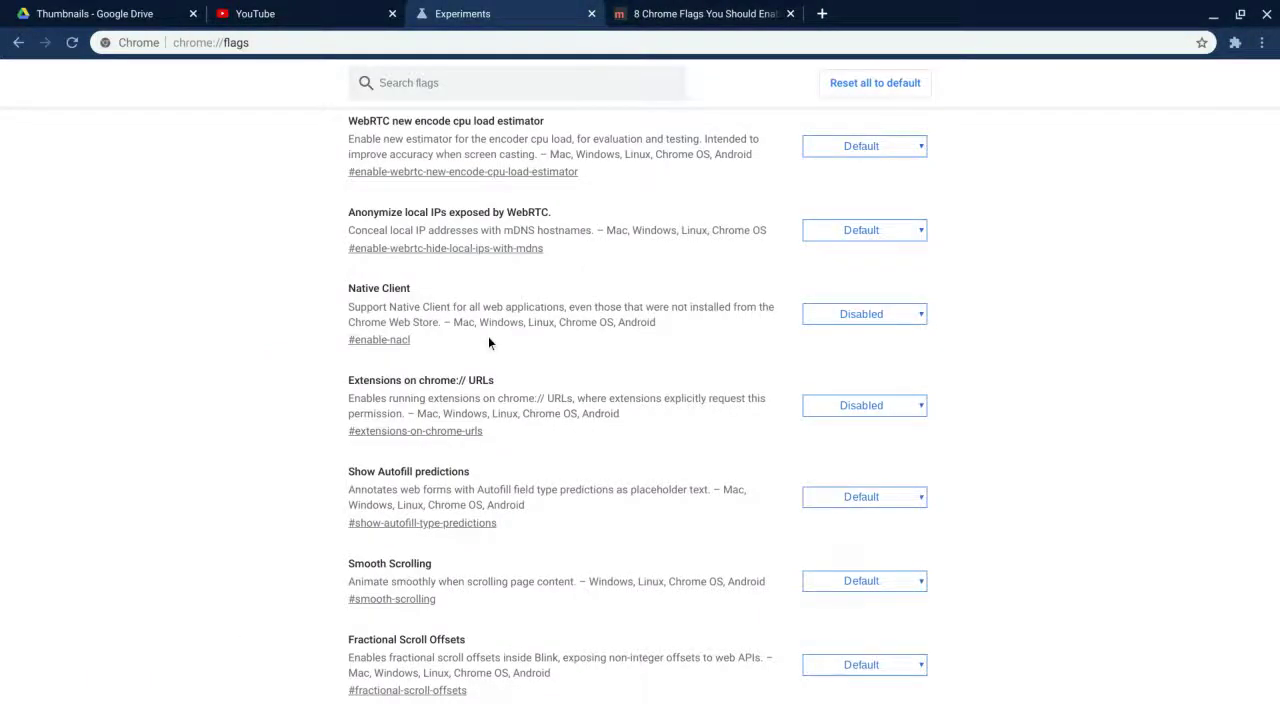
scroll(488, 336, up, 15)
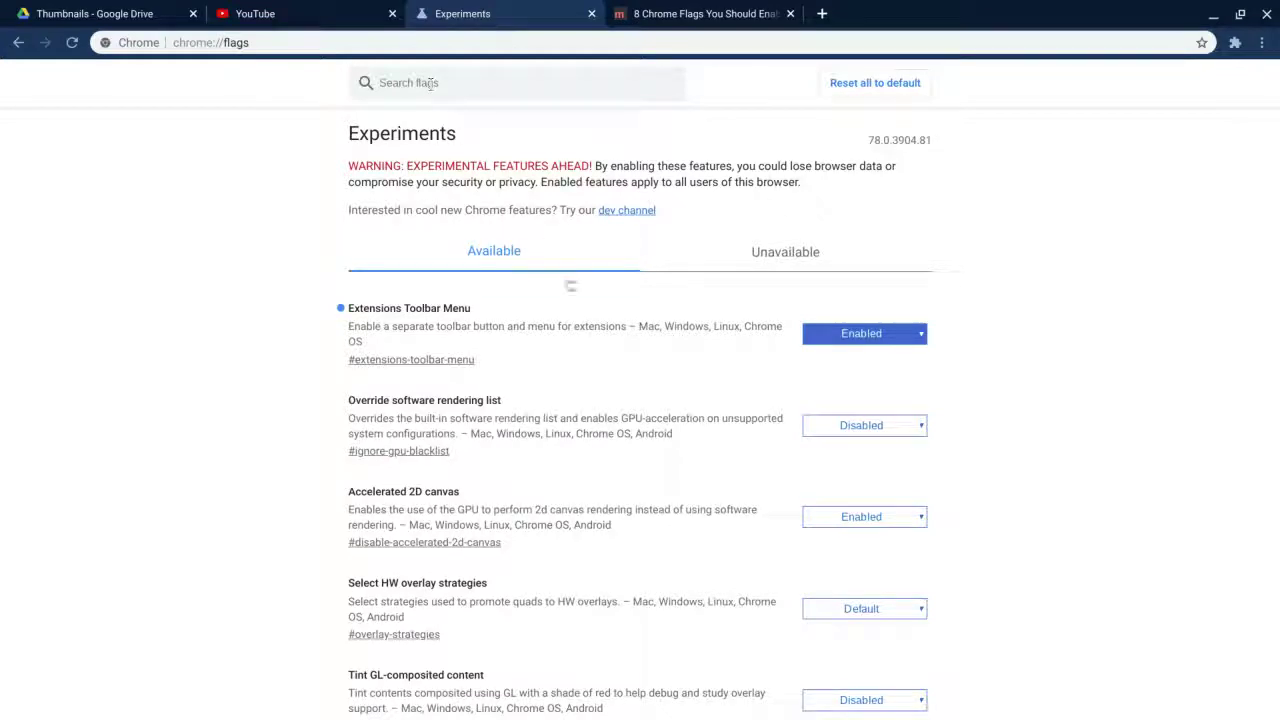
click(398, 90)
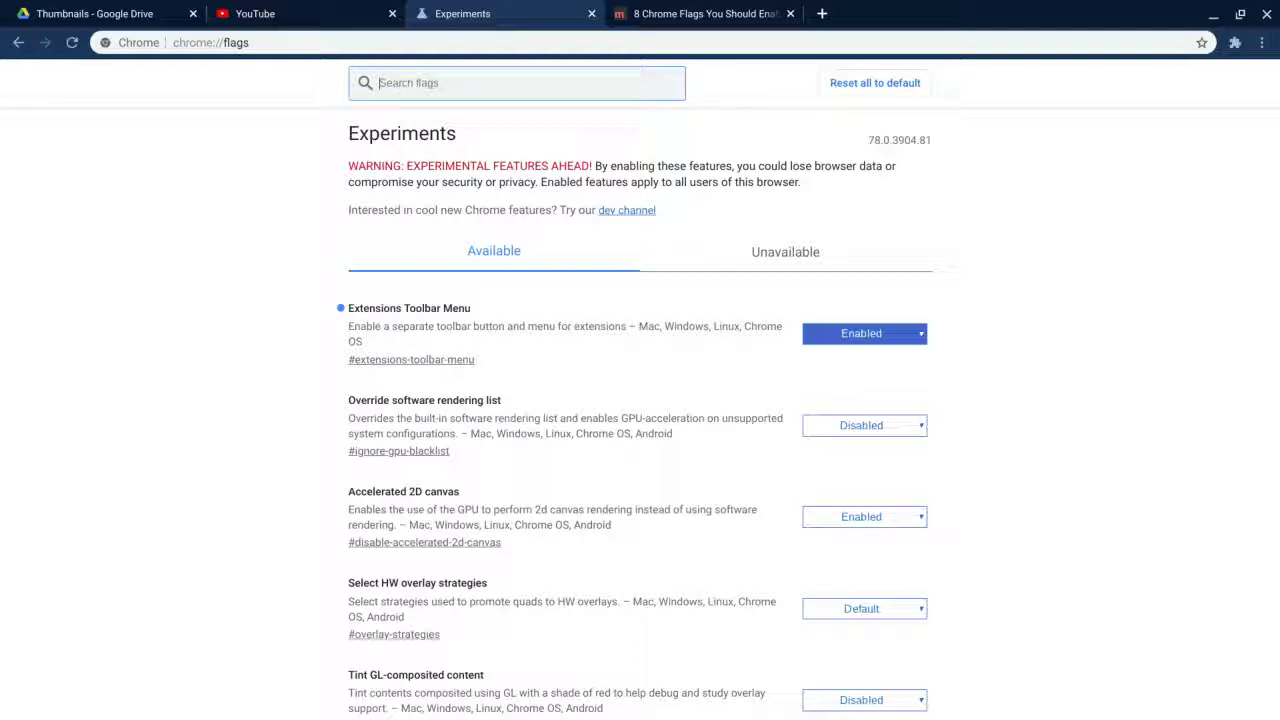
text(web)
key(BackSpace)
key(BackSpace)
key(BackSpace)
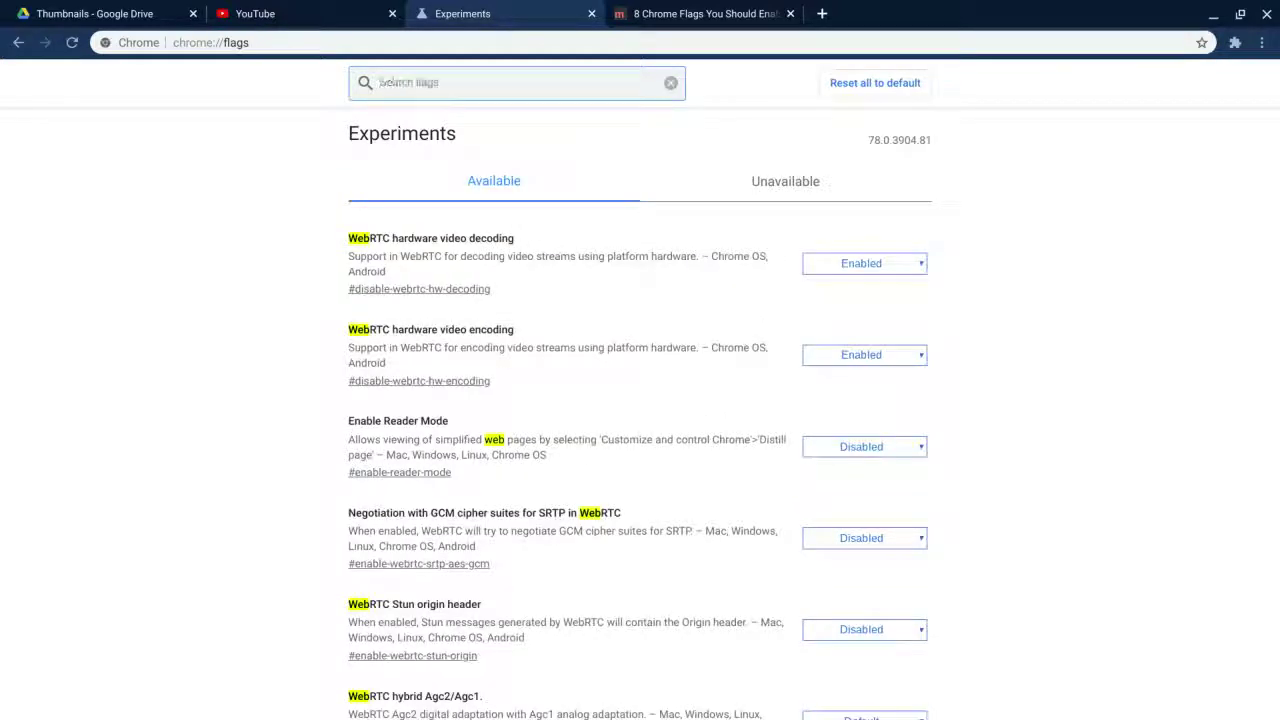
Step: Try searching the flags for Tab Freeze, shorten the query to "tab", and look through the matching experiments
text(tab fre)
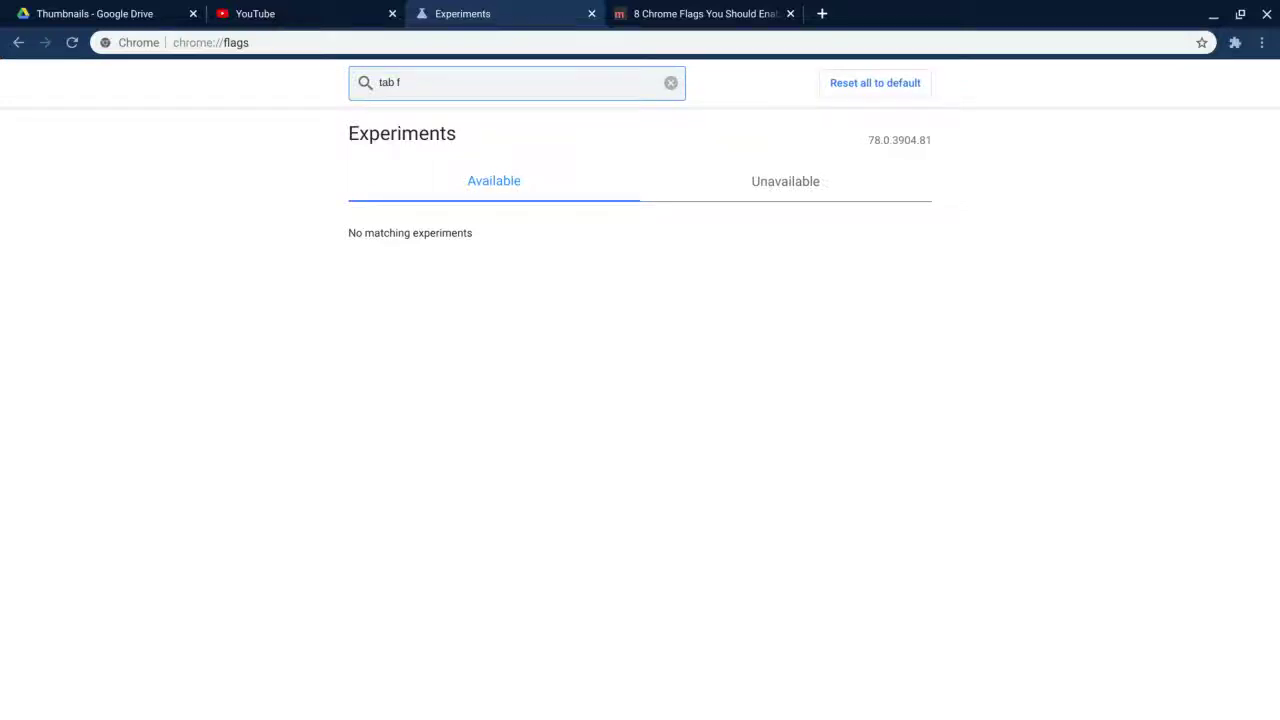
key(BackSpace)
key(BackSpace)
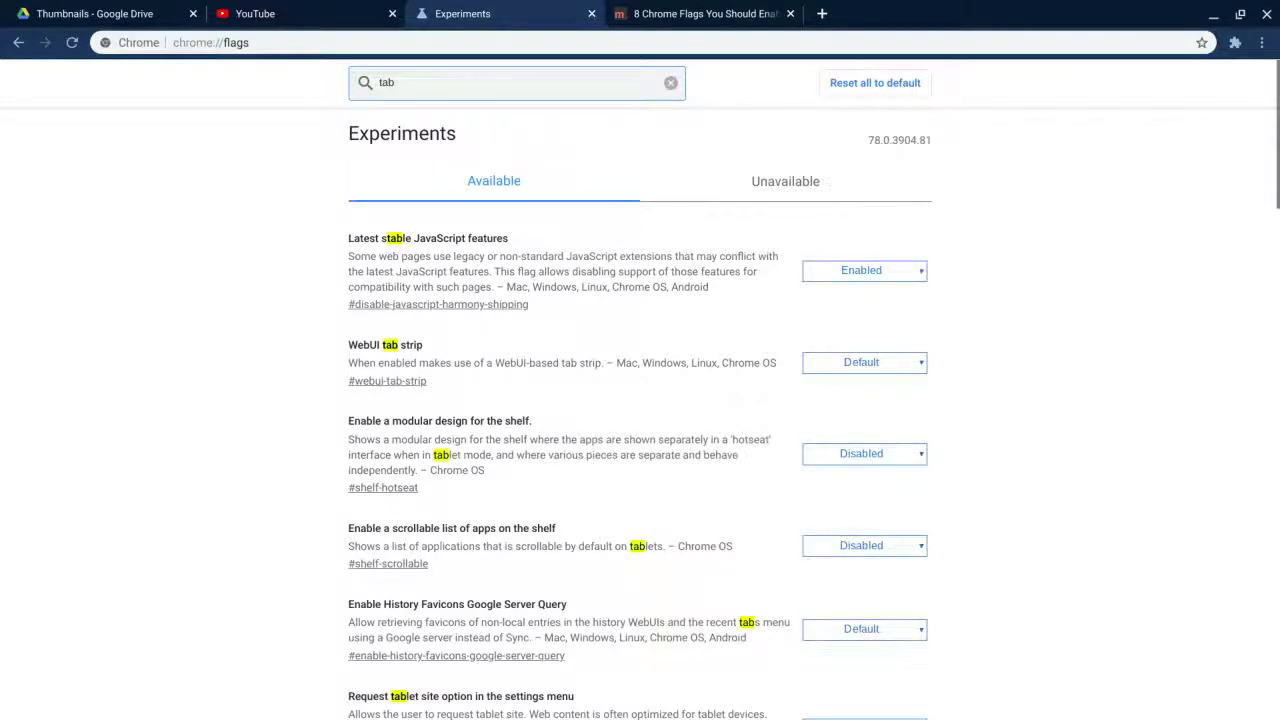
scroll(561, 332, down, 3)
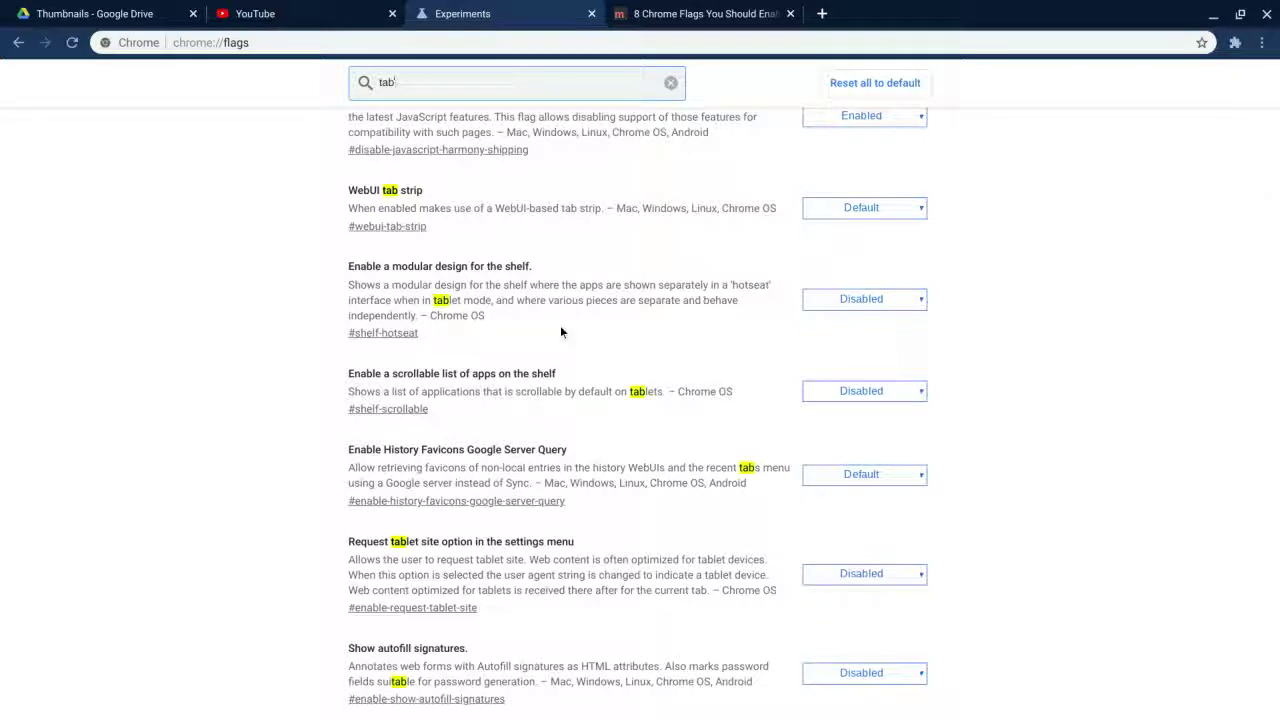
scroll(560, 330, down, 7)
scroll(560, 330, down, 3)
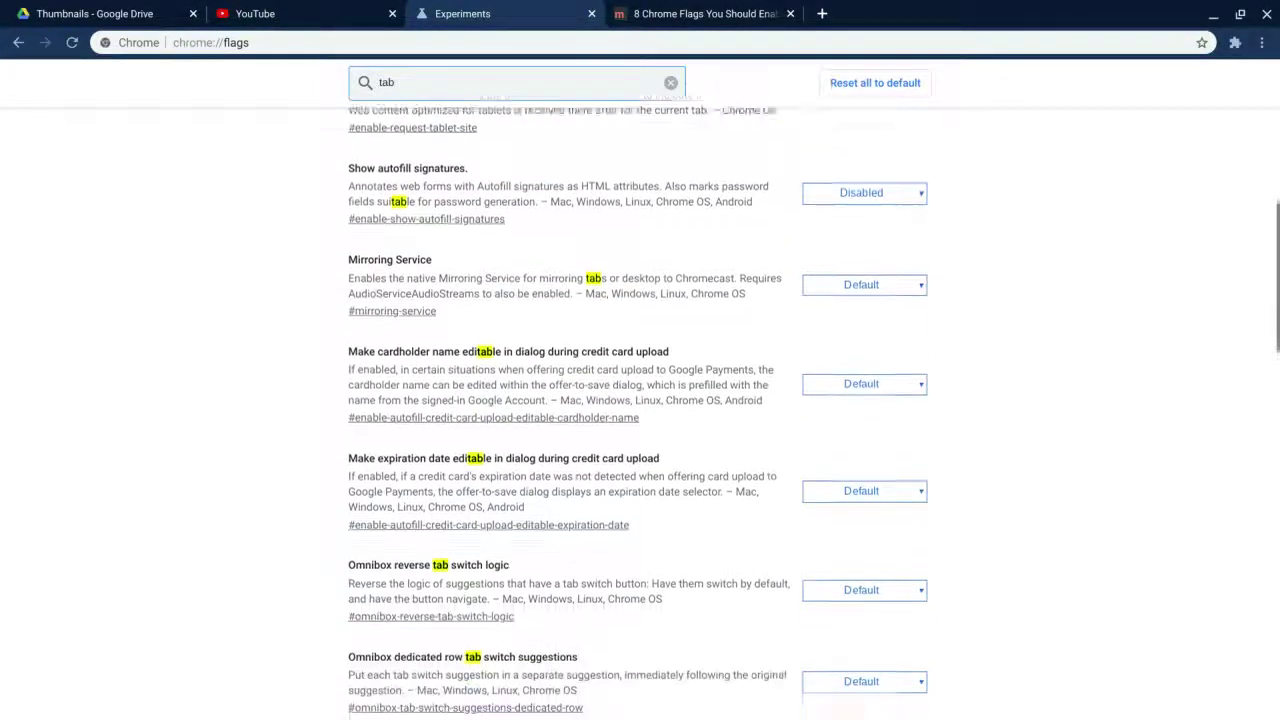
scroll(651, 418, down, 10)
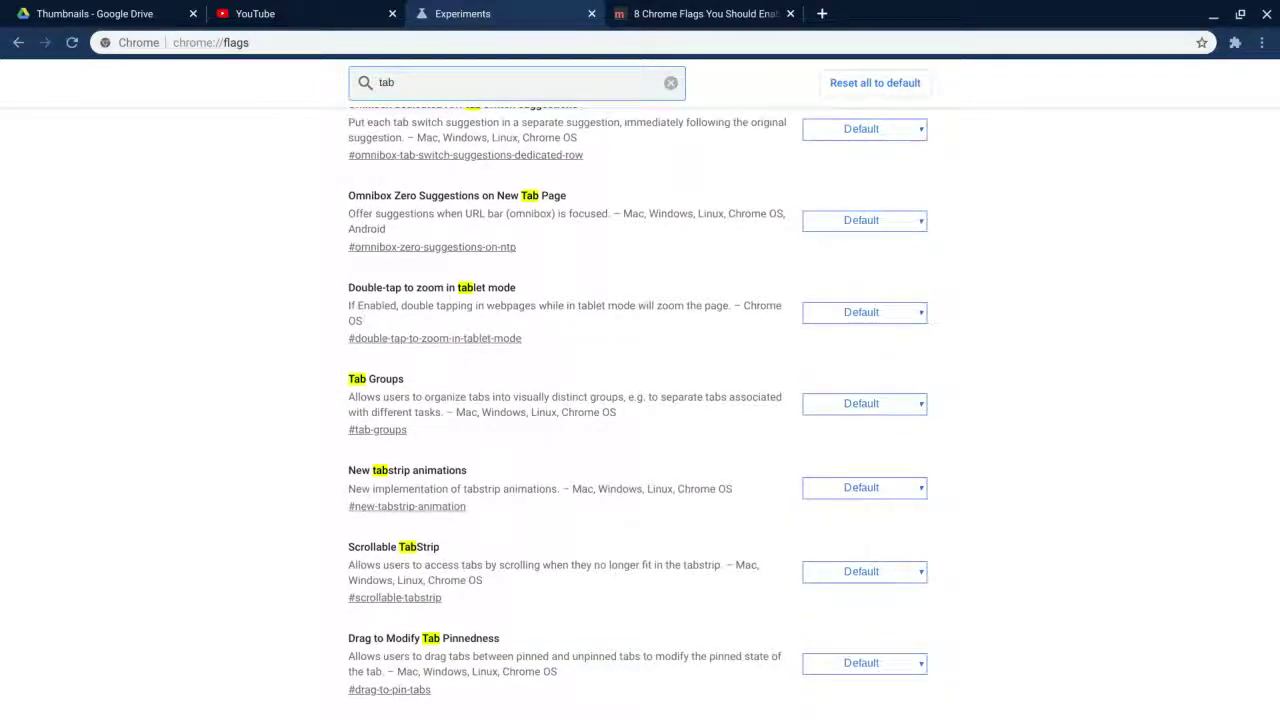
scroll(579, 410, down, 1)
scroll(580, 412, down, 1)
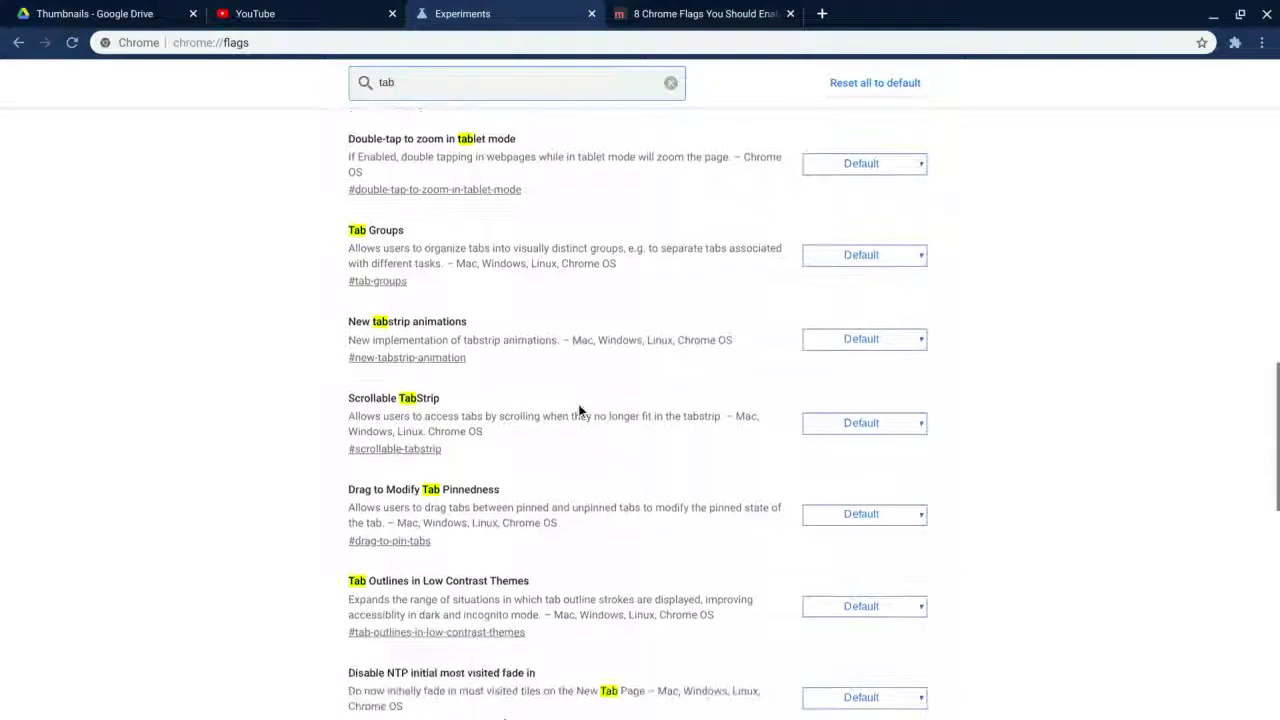
Step: Examine the Tab Groups flag's description and its list of supported platforms among the "tab" matches
scroll(698, 308, down, 1)
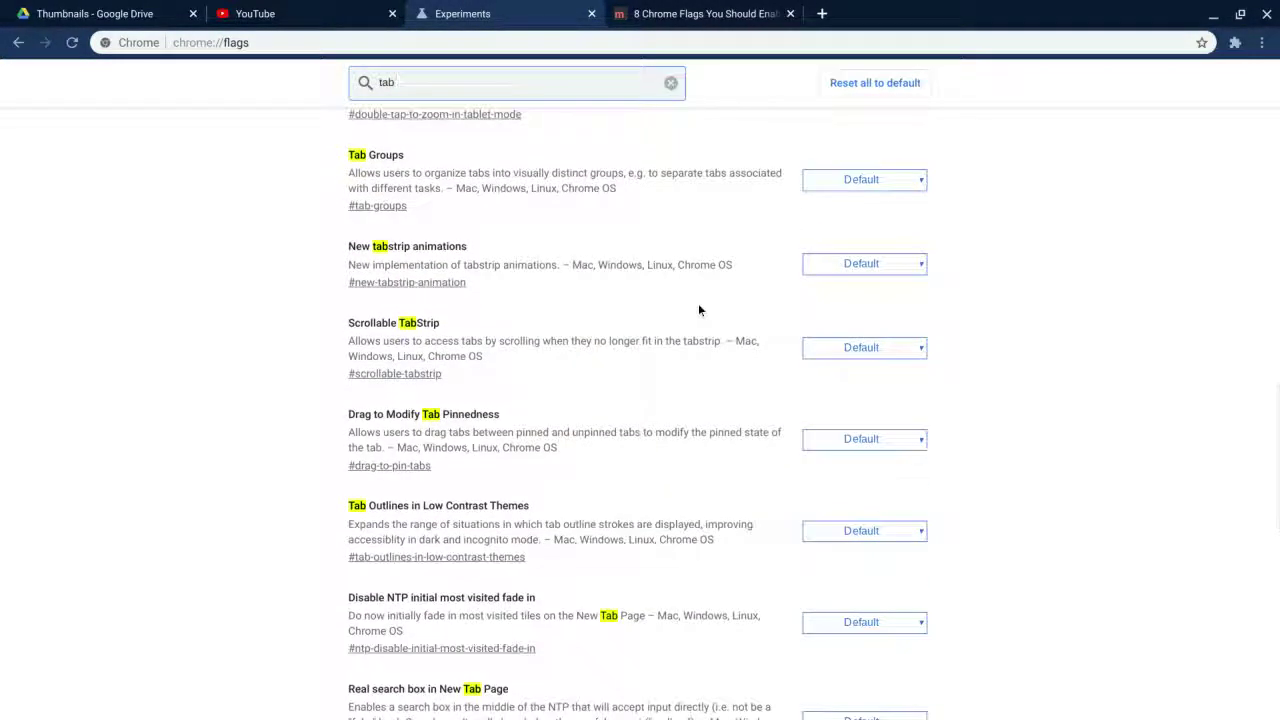
scroll(698, 308, up, 1)
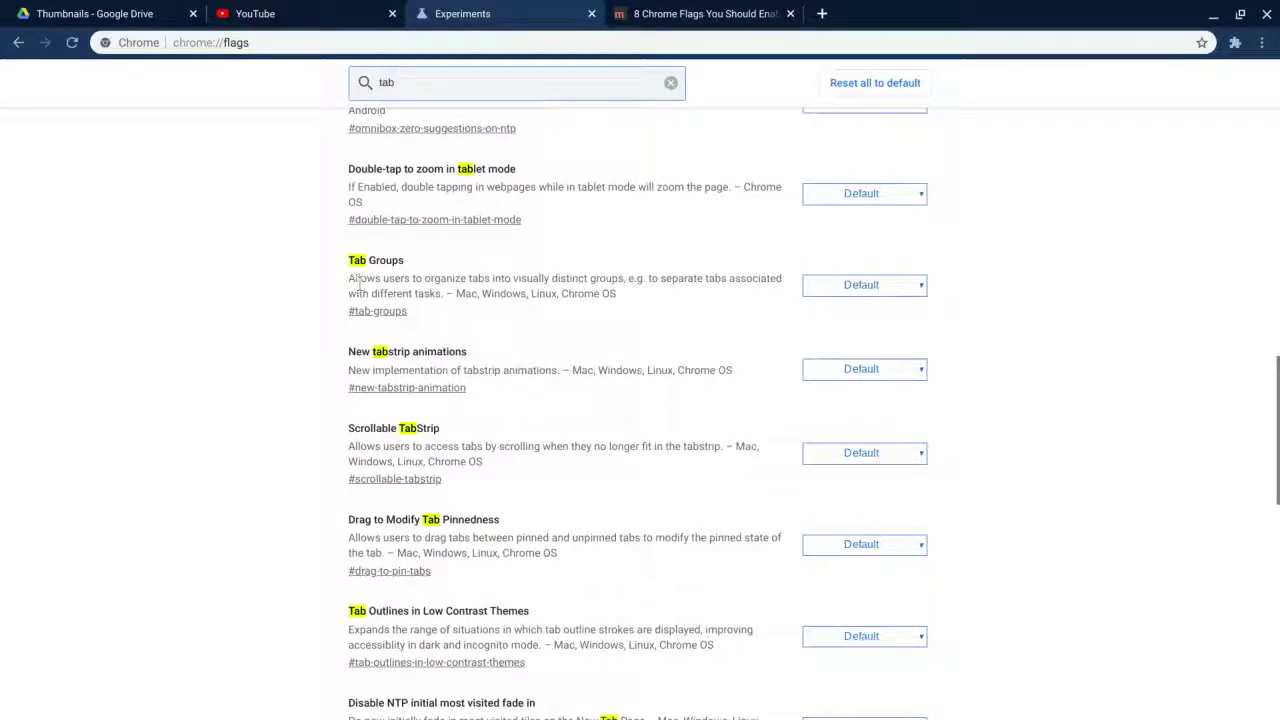
drag(353, 265, 563, 292)
click(563, 290)
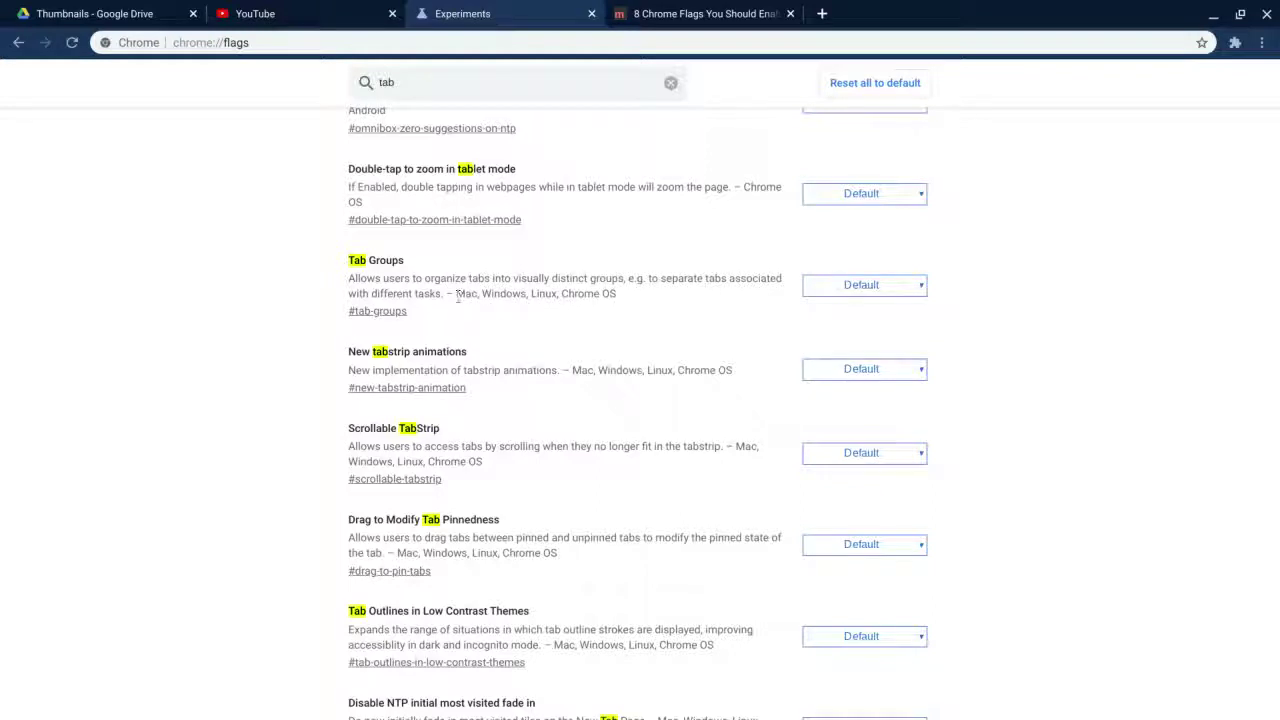
drag(456, 296, 613, 304)
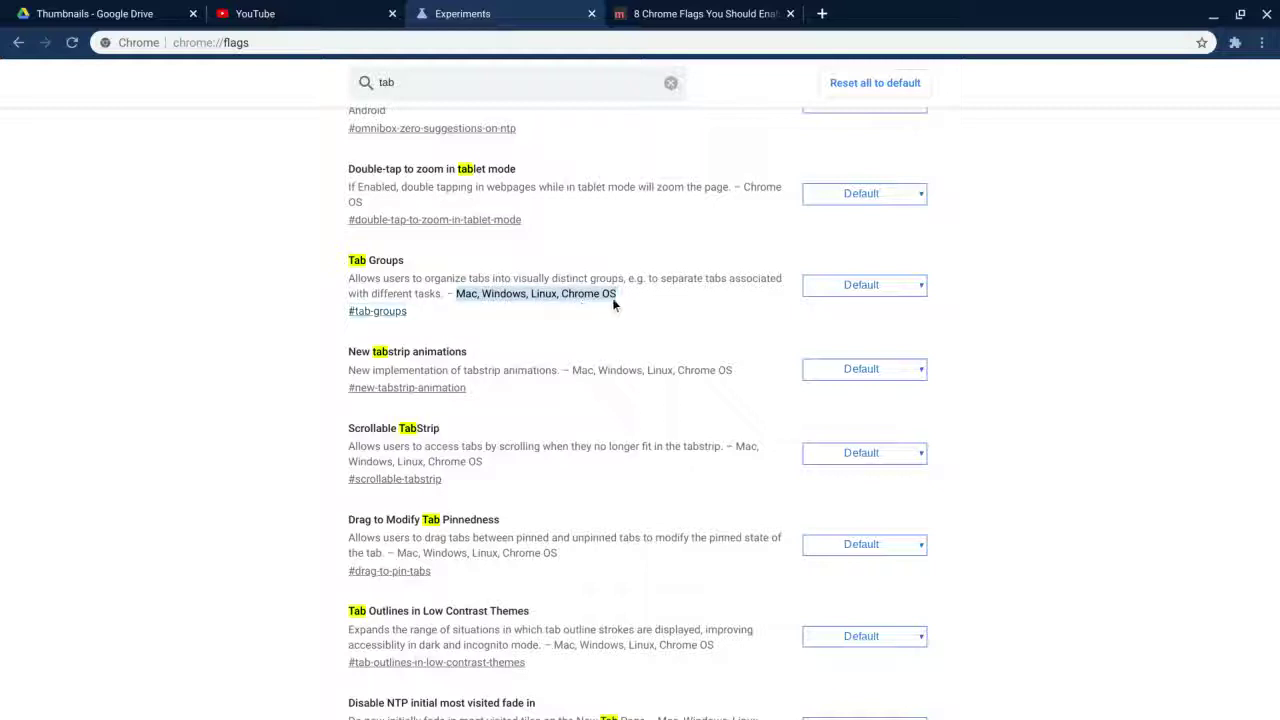
click(708, 292)
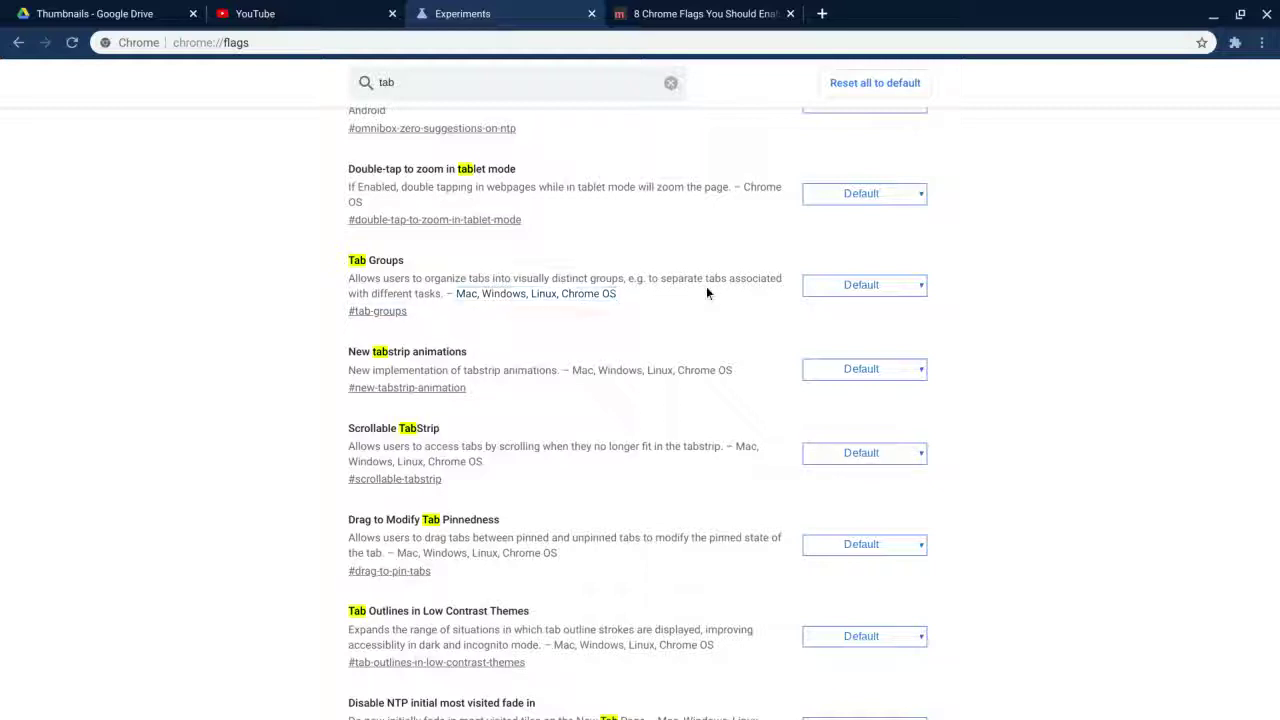
Step: Enable the Tab Groups flag as a trial and set it back to Default
click(872, 285)
click(852, 336)
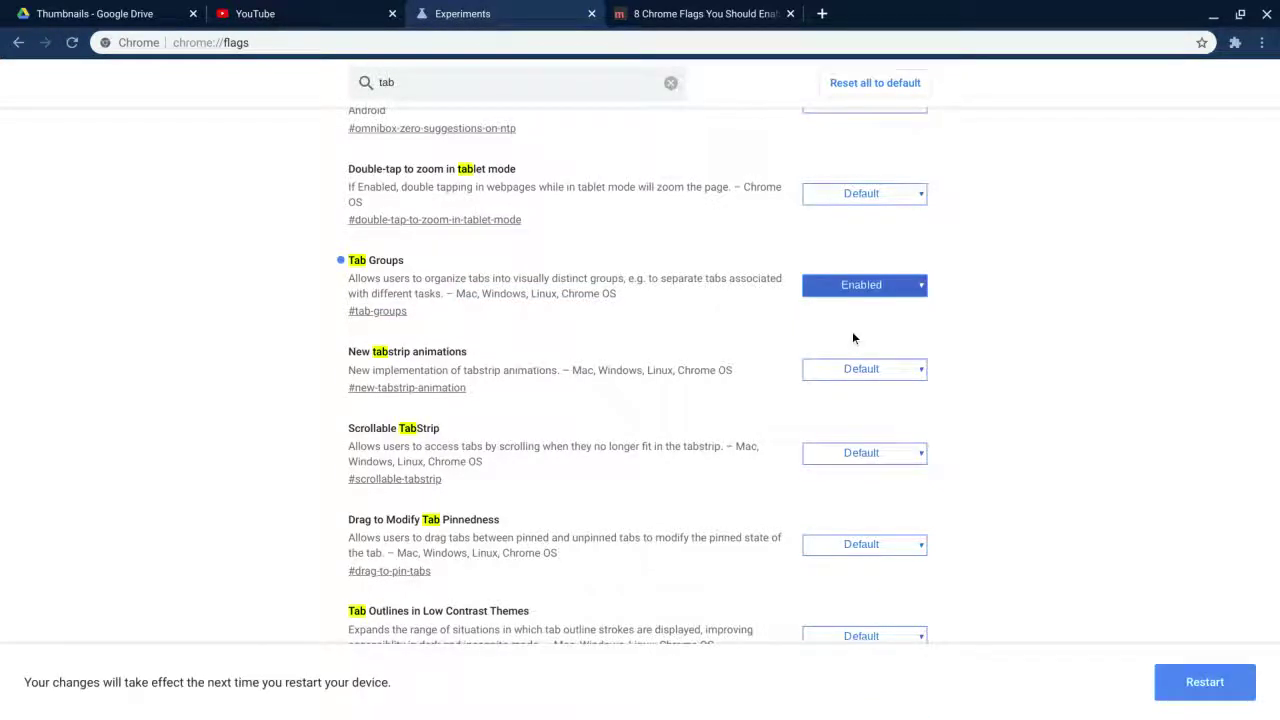
scroll(1026, 389, down, 1)
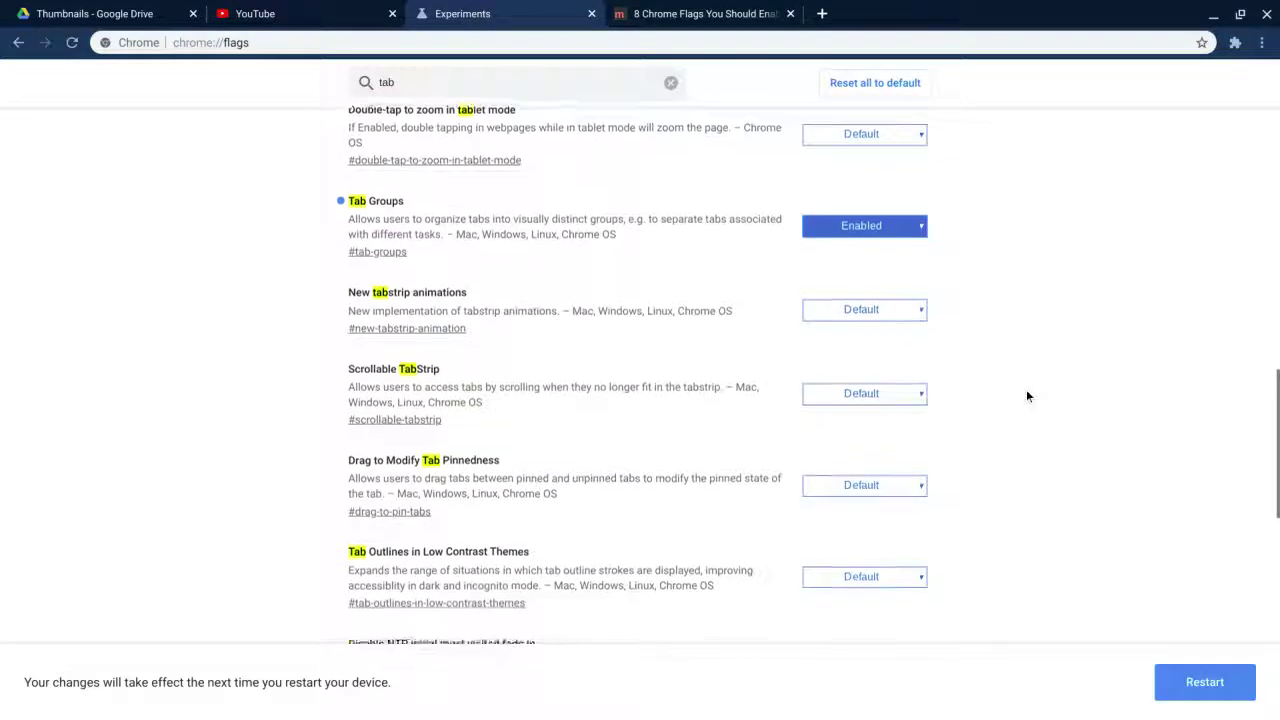
scroll(1026, 389, up, 2)
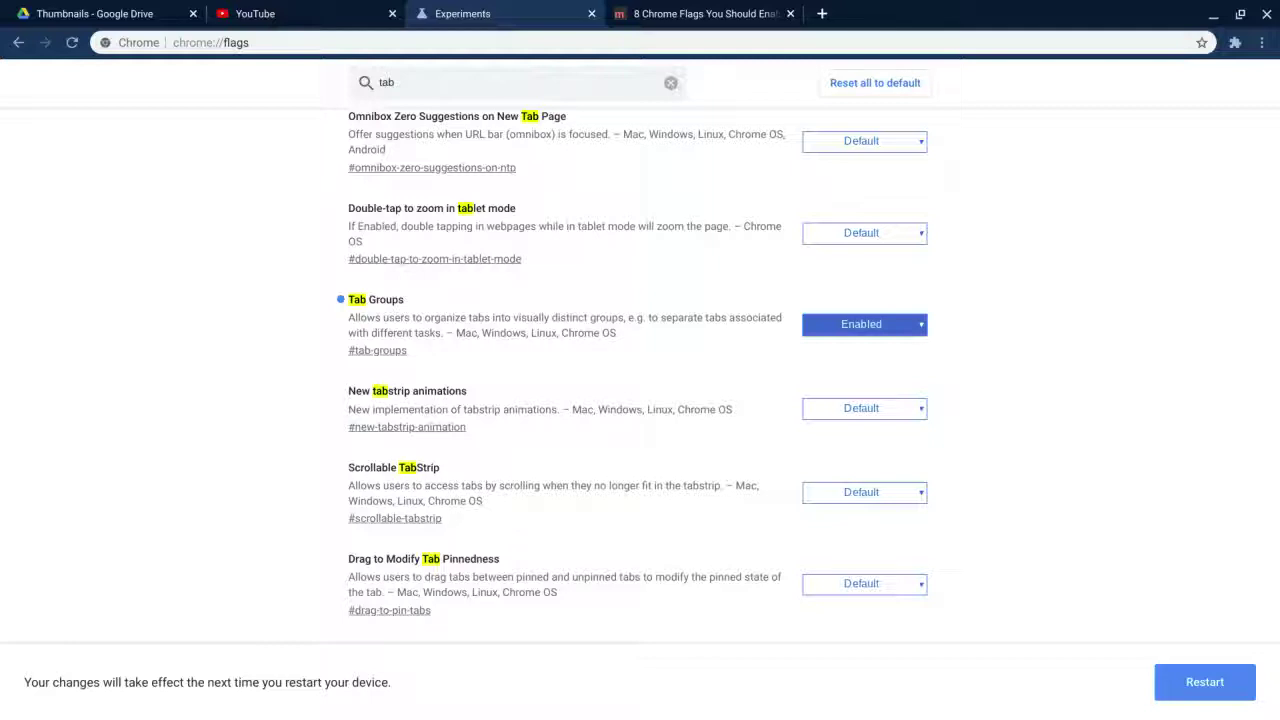
click(886, 325)
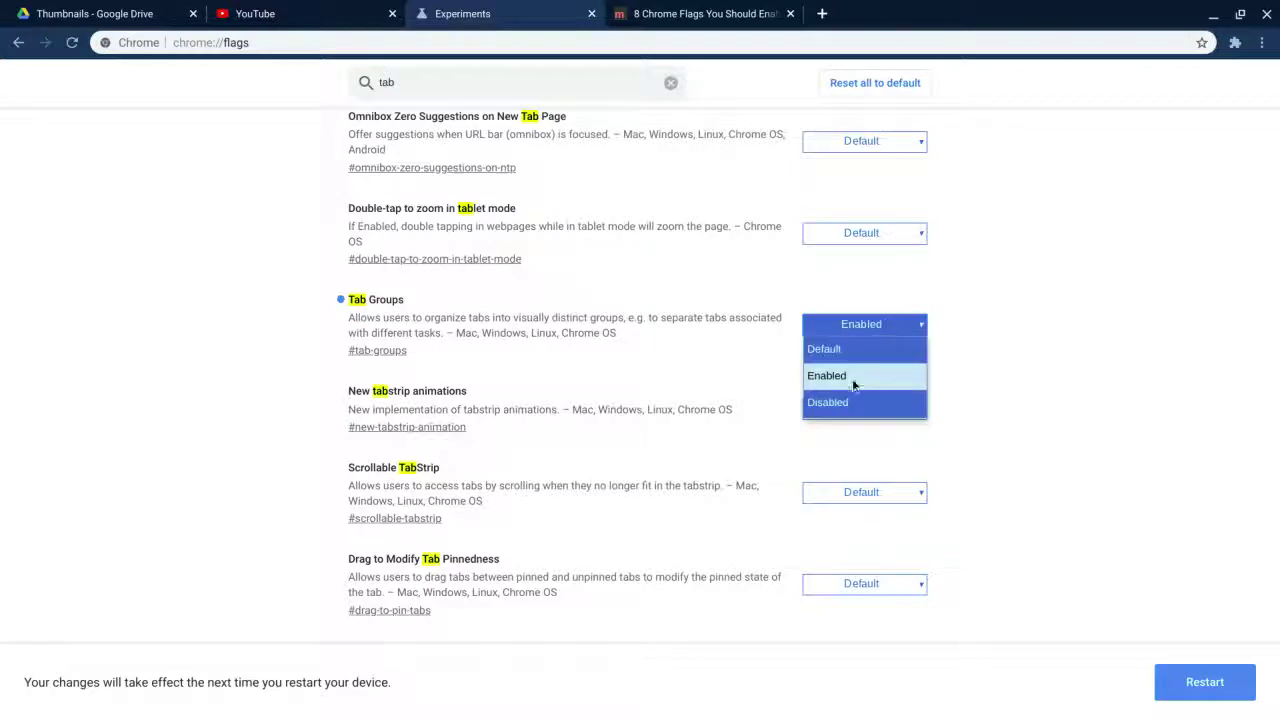
click(841, 350)
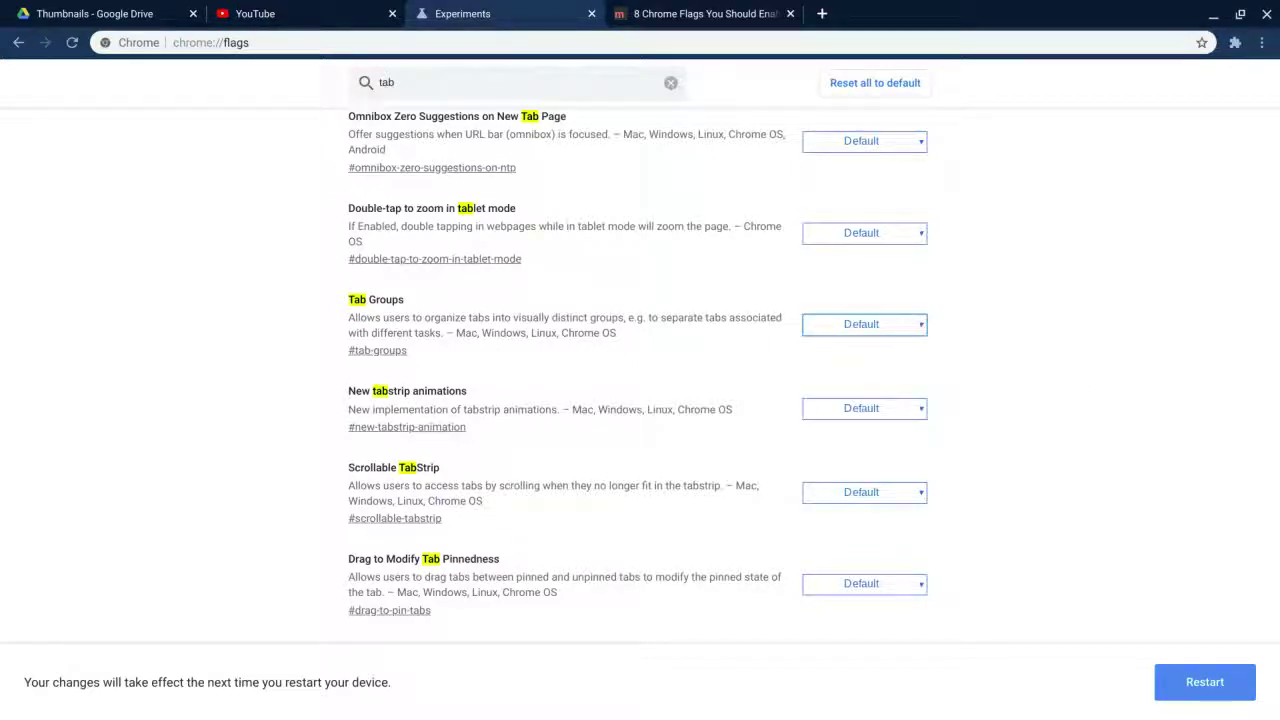
Step: Set the Tab Groups flag to Enabled
click(700, 13)
click(500, 13)
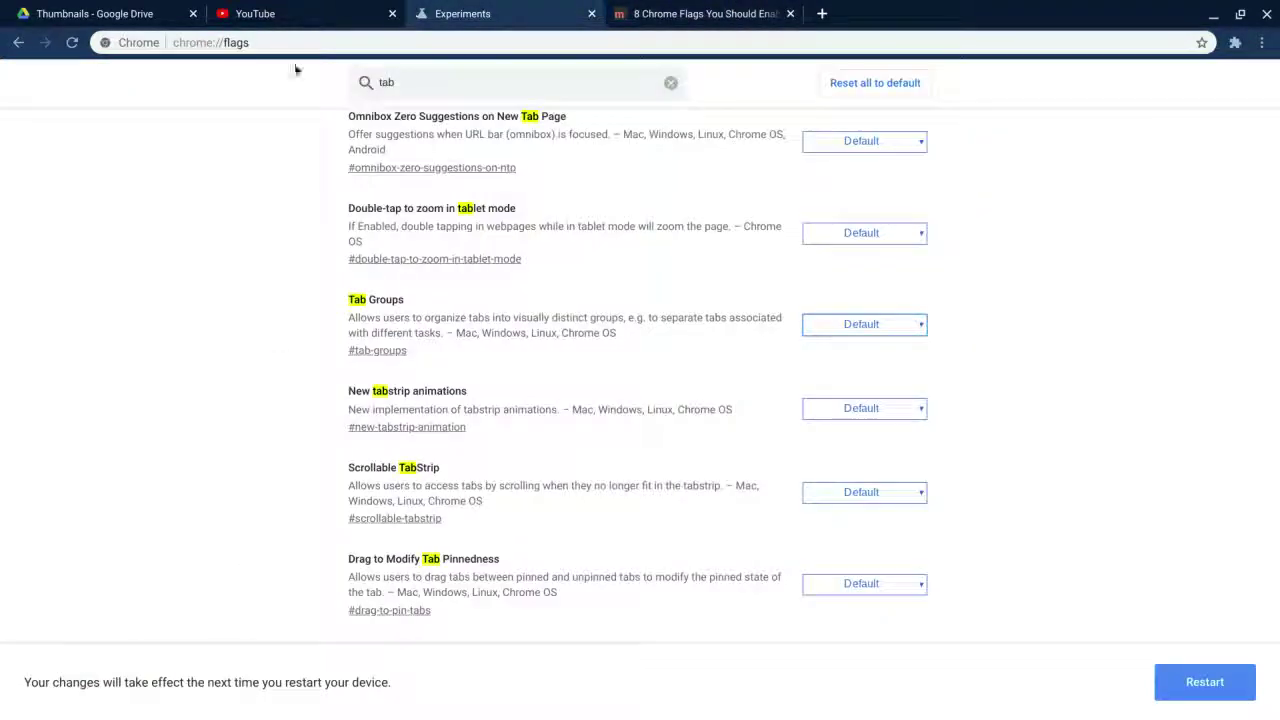
scroll(737, 391, up, 1)
click(888, 358)
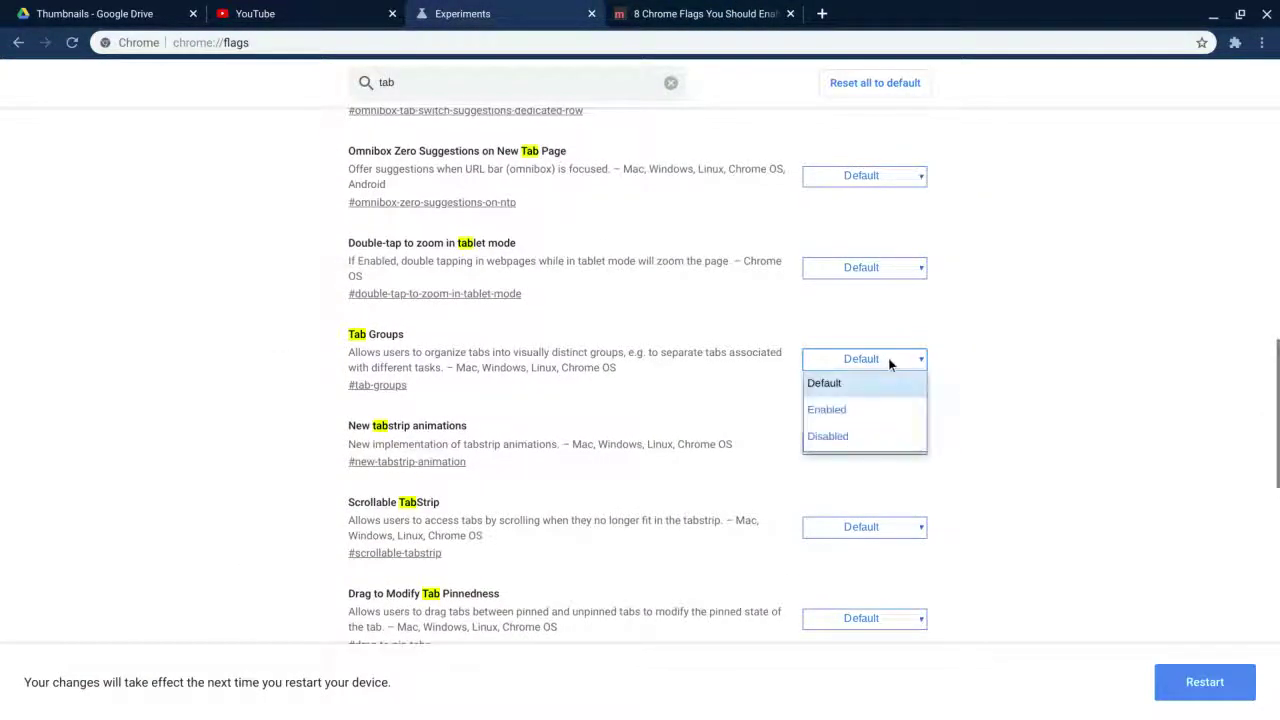
click(849, 409)
Step: Clear the "tab" query from the flag search and look through the shelf-related experiments in the full list
scroll(849, 403, up, 8)
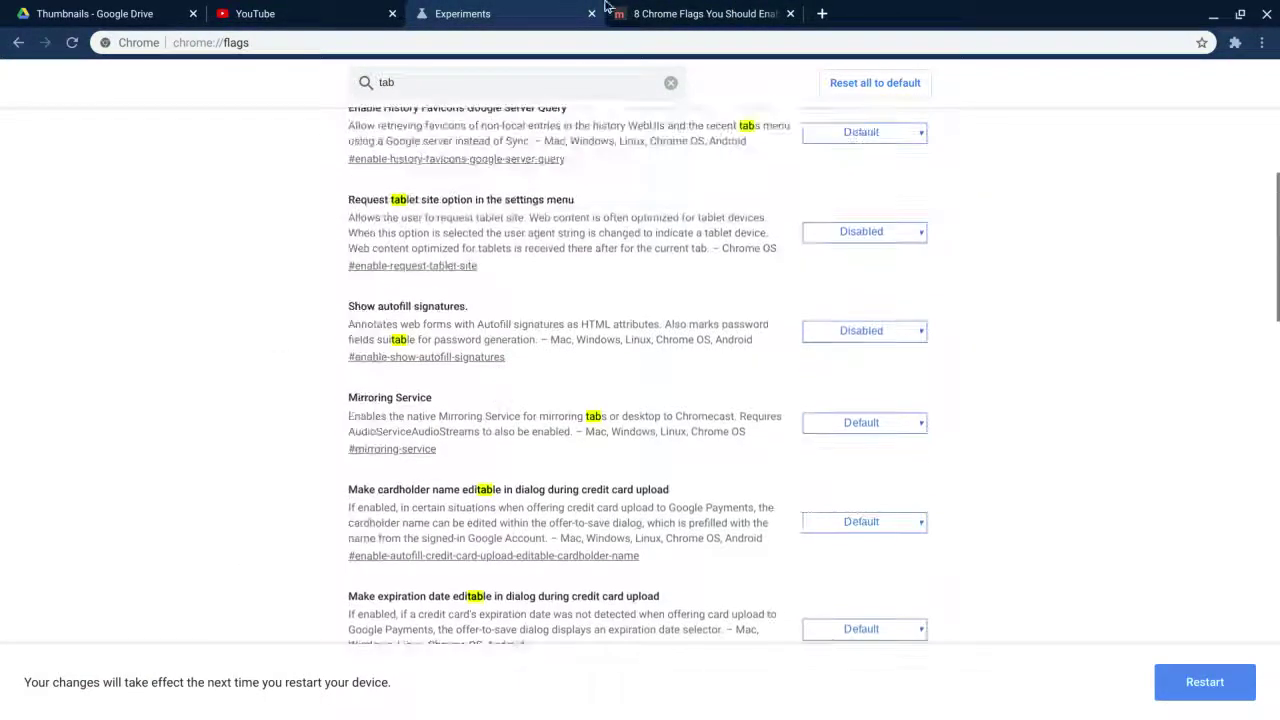
click(670, 82)
scroll(527, 210, up, 4)
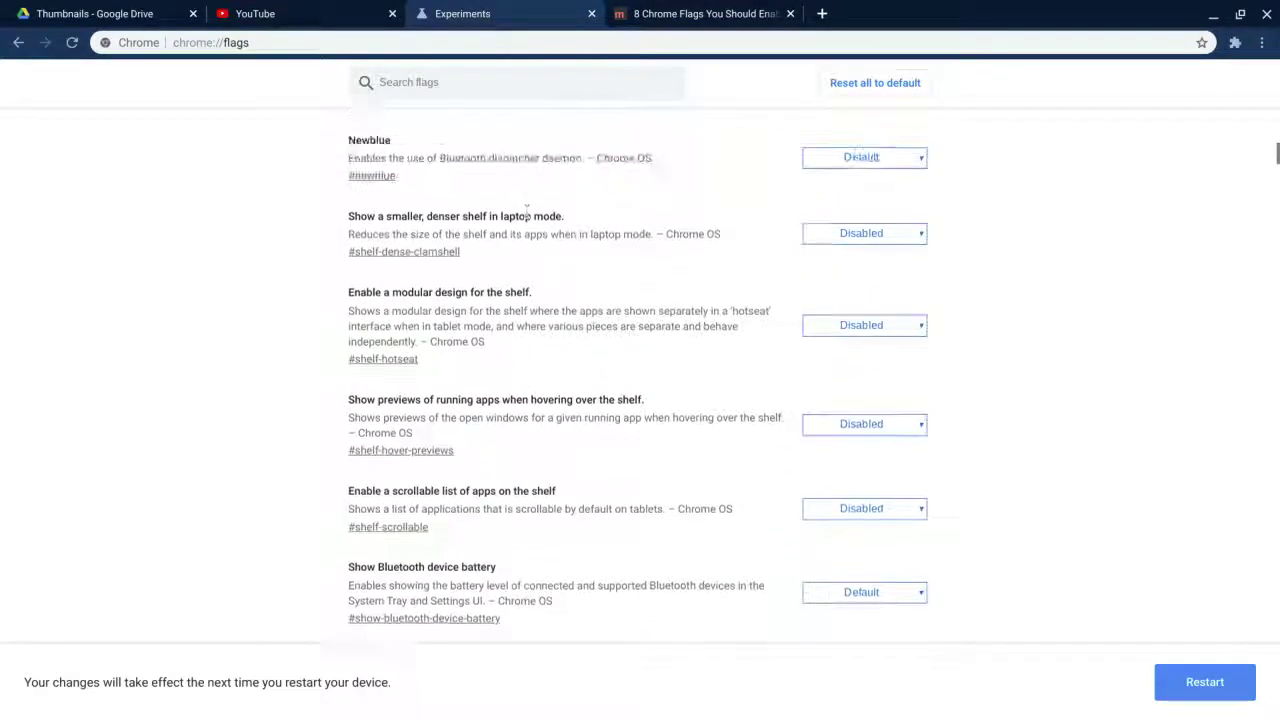
scroll(512, 224, down, 1)
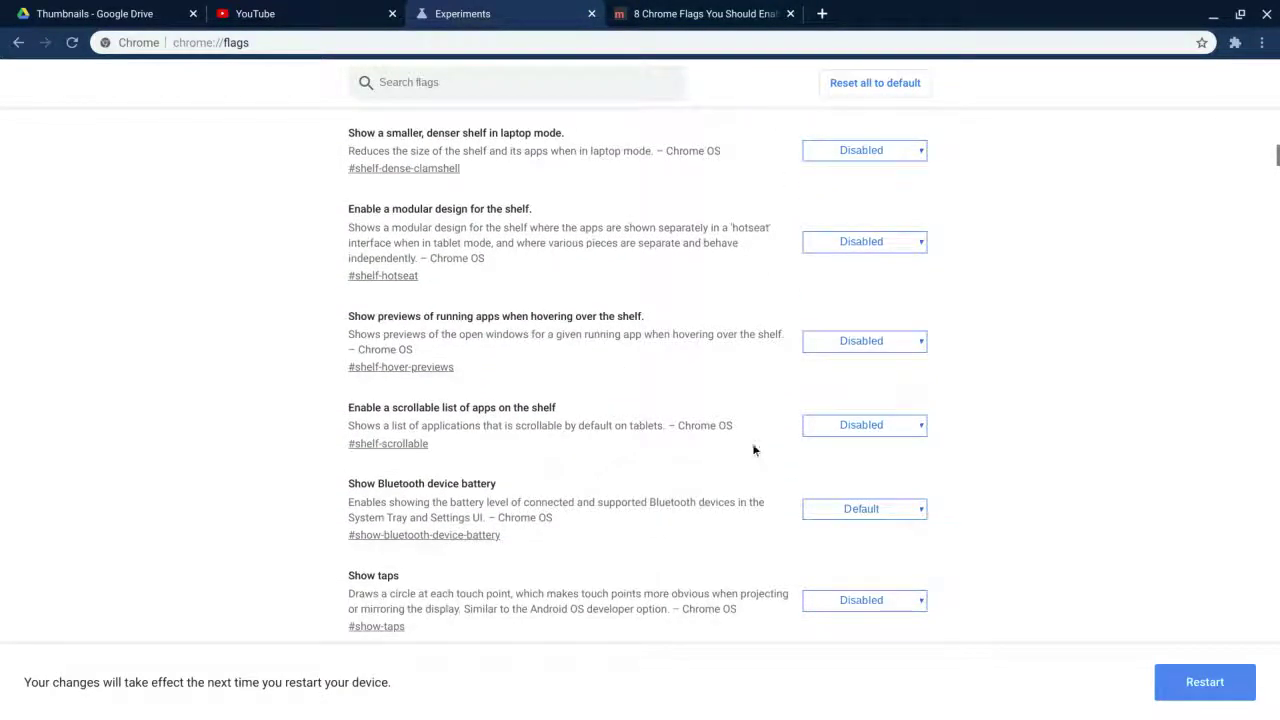
Step: Read the maketecheasier.com article from the Proactive Tab Freeze and Discard instructions to the Chrome Duet section
click(700, 13)
scroll(88, 497, down, 2)
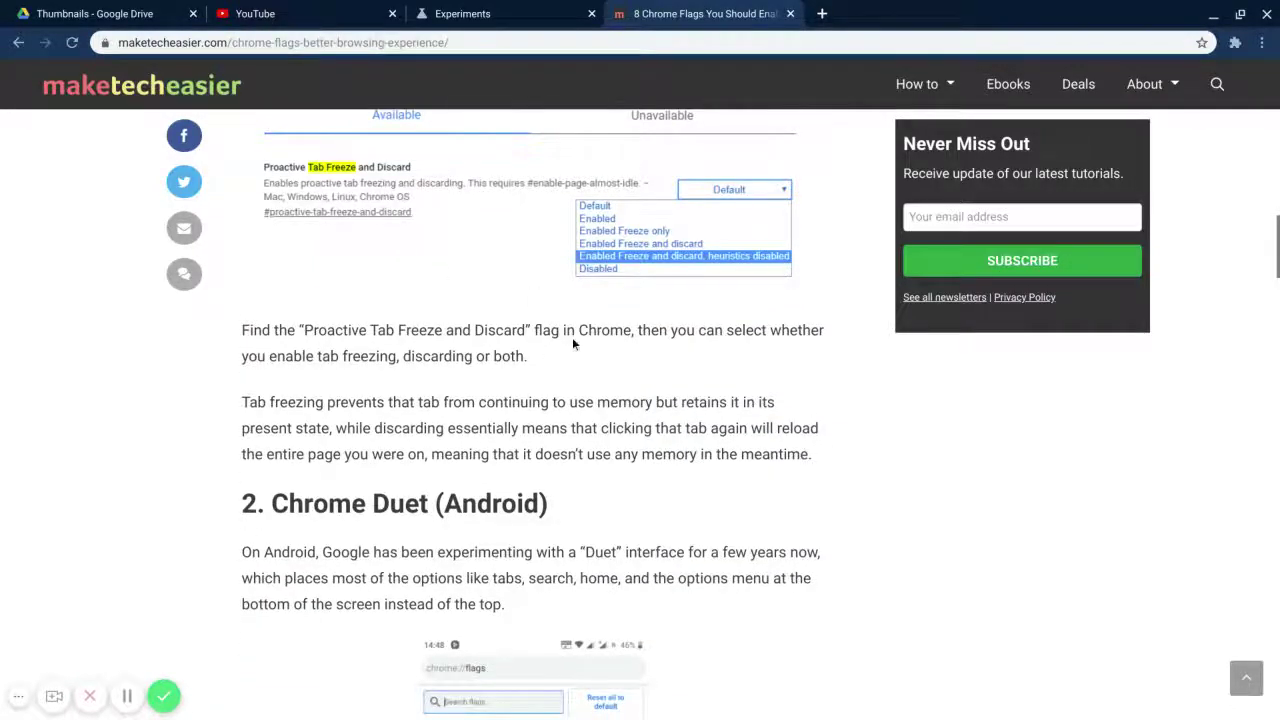
scroll(572, 337, down, 2)
Step: Return to the start of the Experiments page and view the extensions list that the Extensions Toolbar Menu flag provides
click(453, 13)
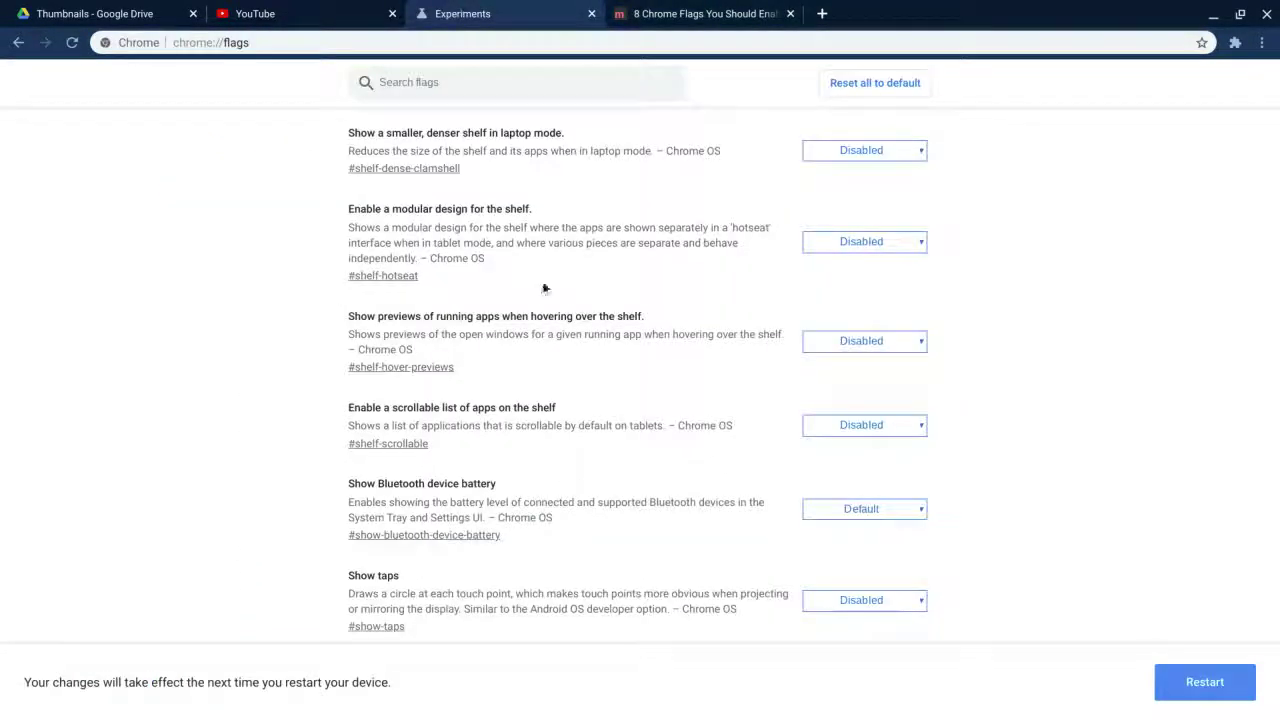
scroll(541, 286, up, 15)
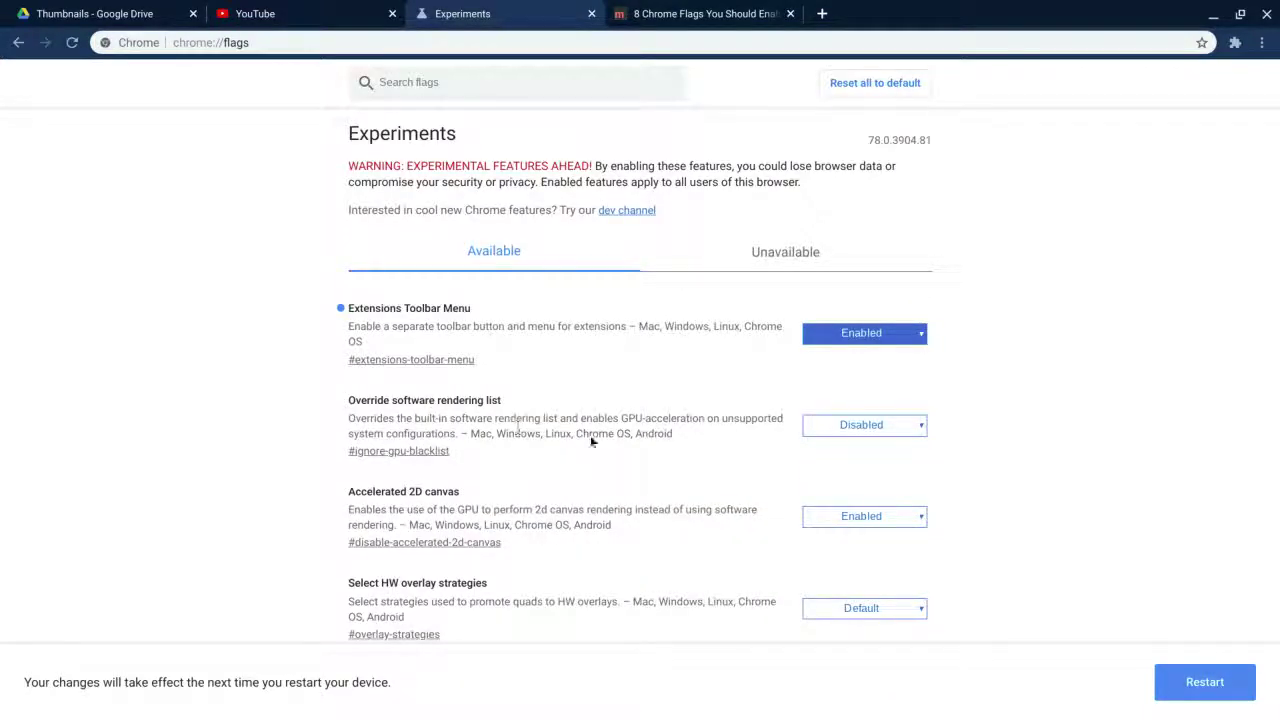
click(1235, 43)
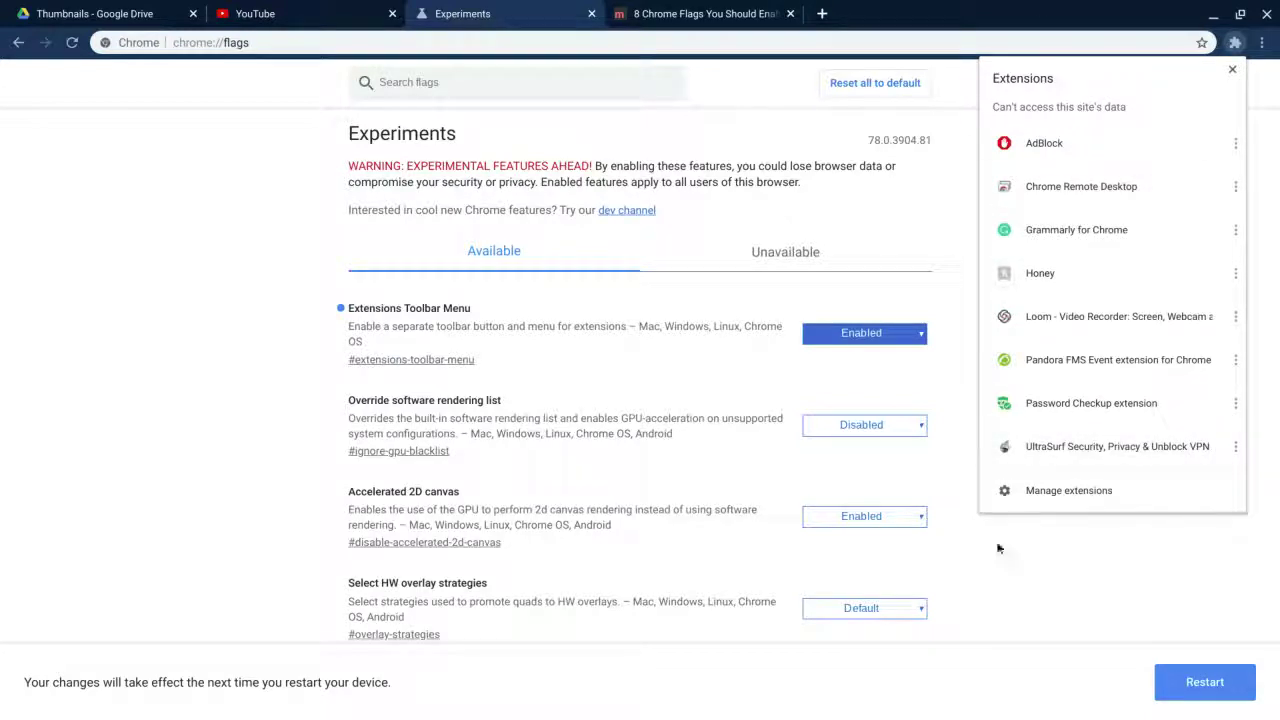
click(738, 202)
Step: Read the article's Chrome Duet (Android) and Disable Autoplay Videos sections
click(711, 13)
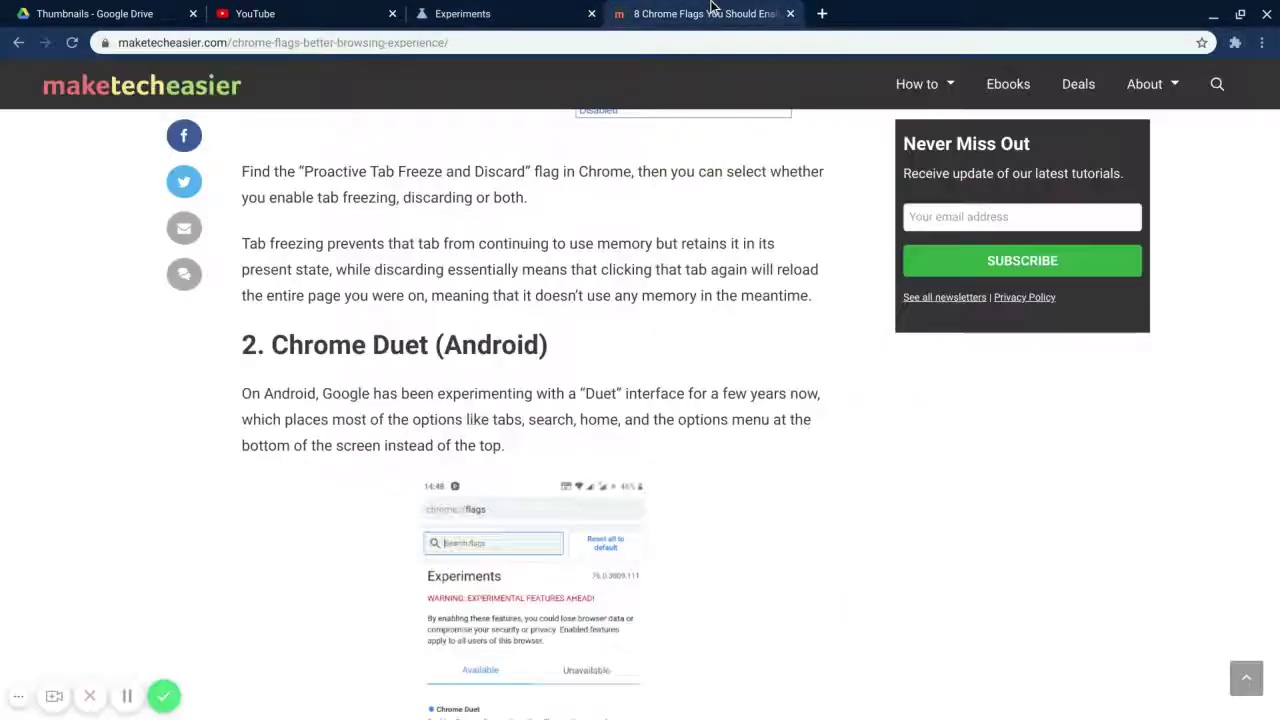
scroll(608, 494, down, 2)
scroll(608, 494, down, 3)
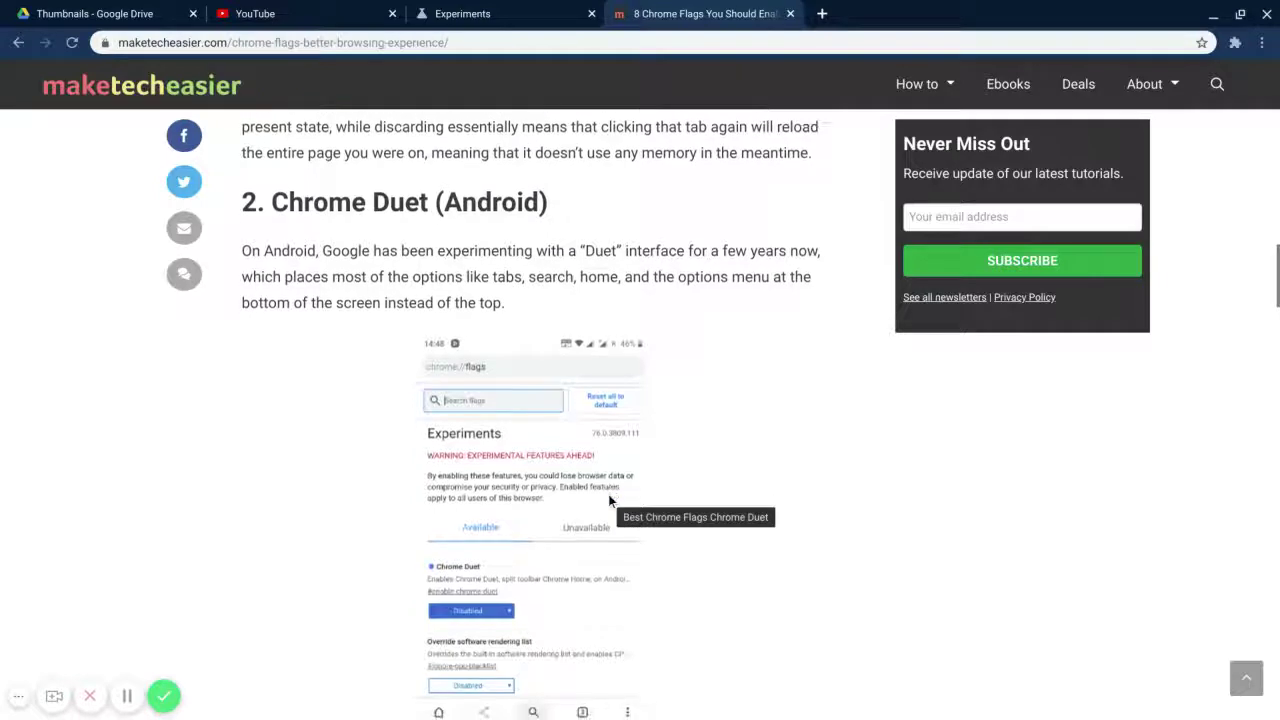
scroll(710, 392, down, 4)
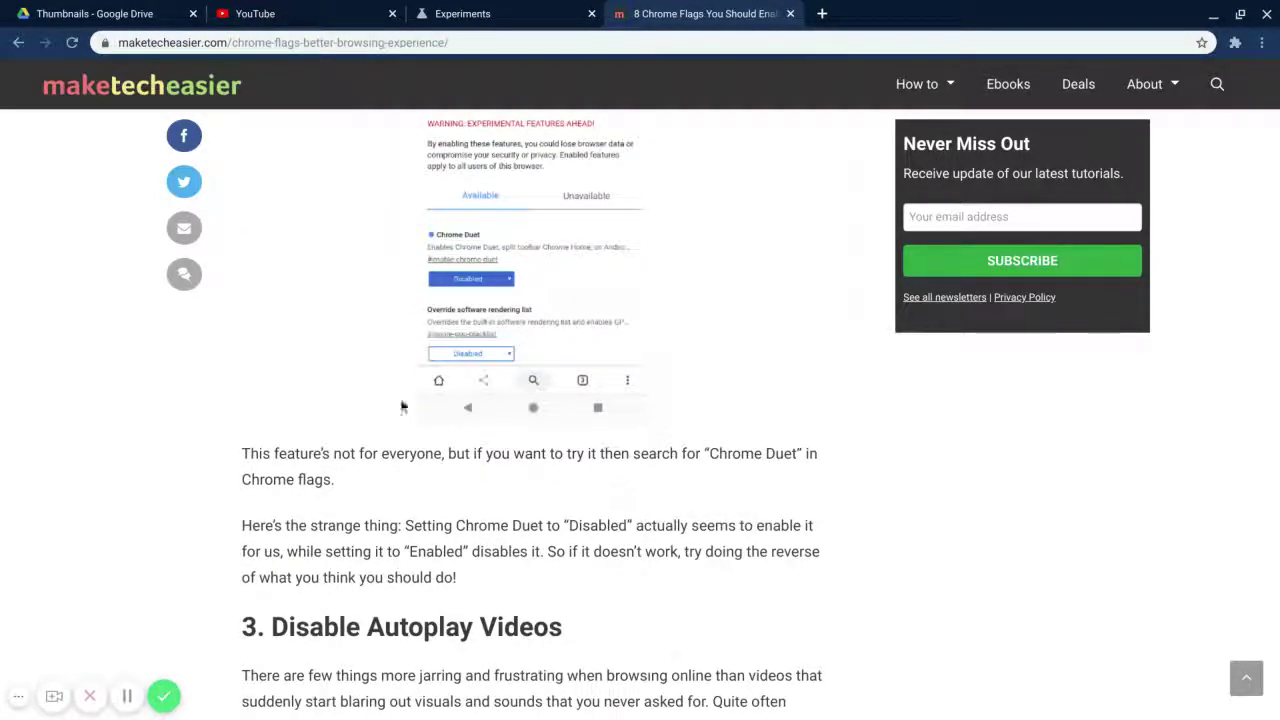
scroll(683, 371, down, 5)
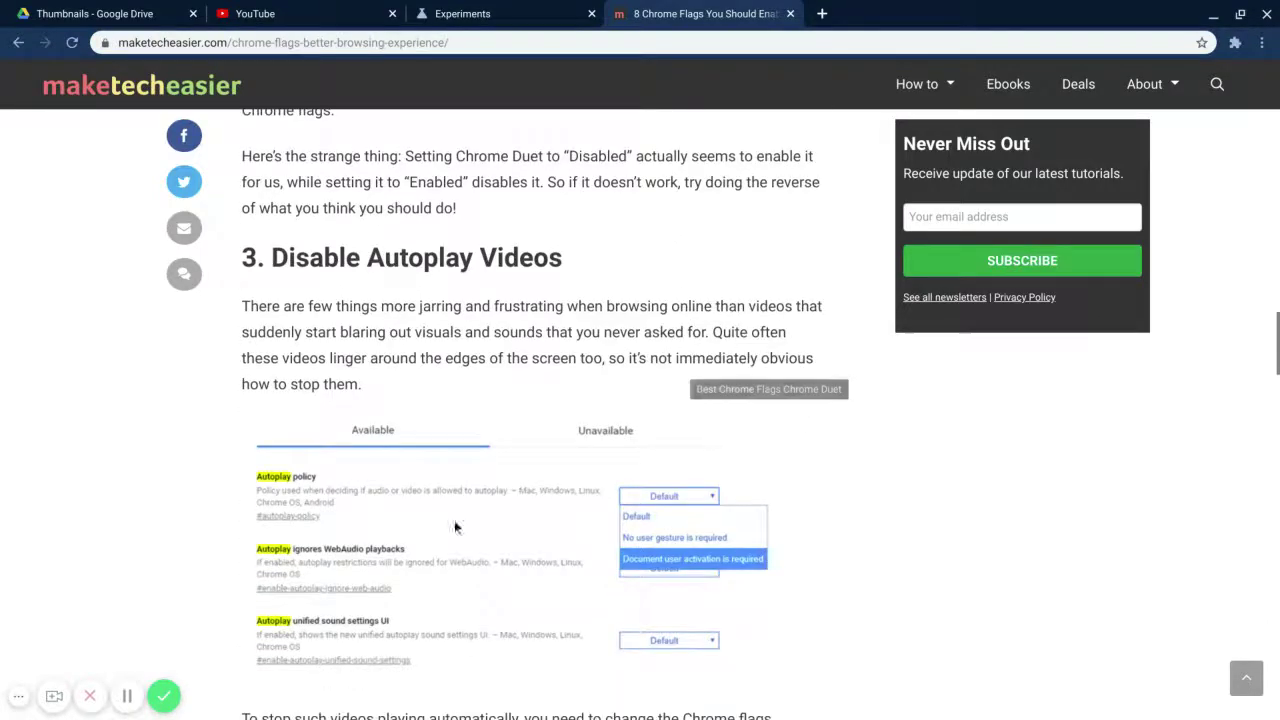
scroll(430, 547, down, 1)
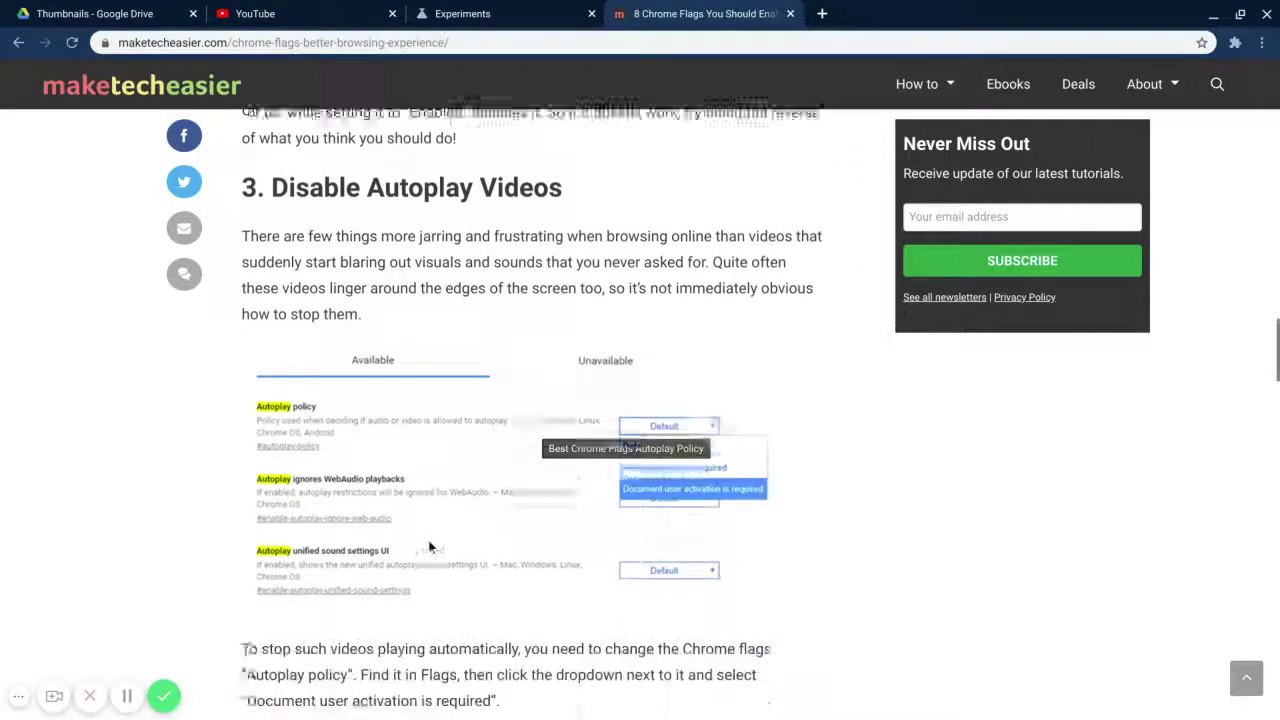
Step: Try searching the flags for "Autoplay" on the Experiments page and clear the query
click(433, 8)
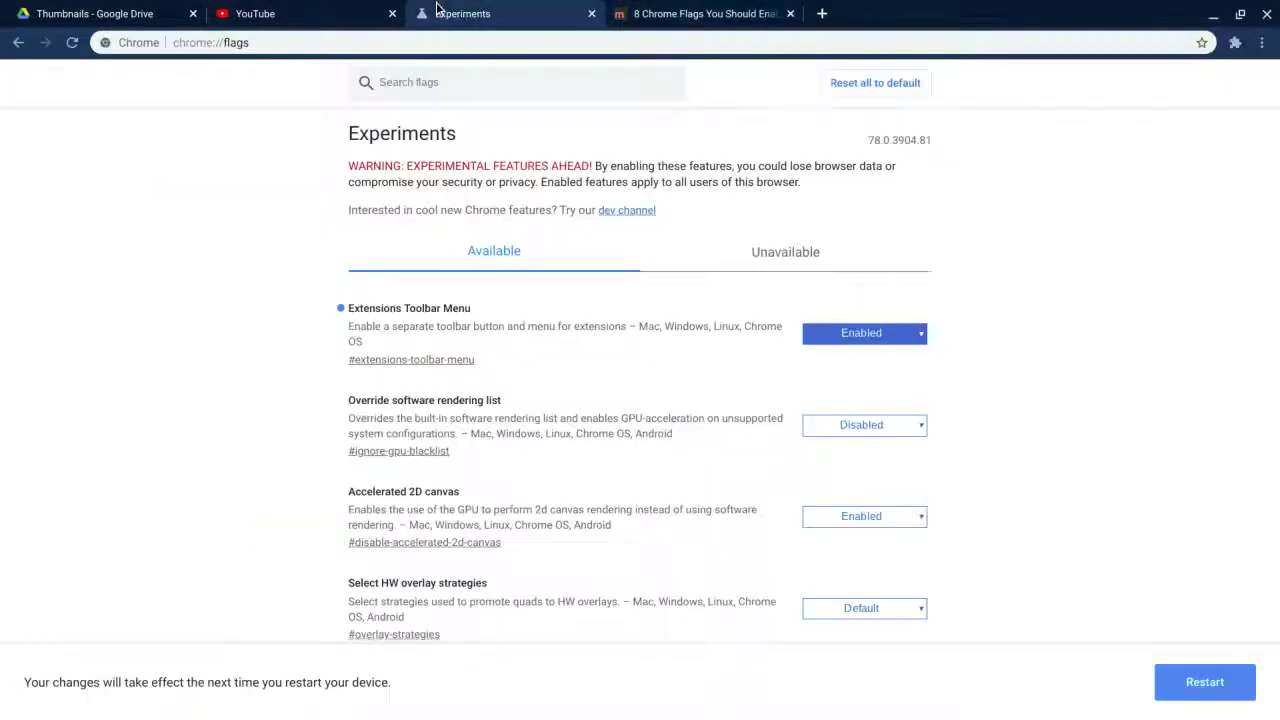
click(395, 88)
text(Auto)
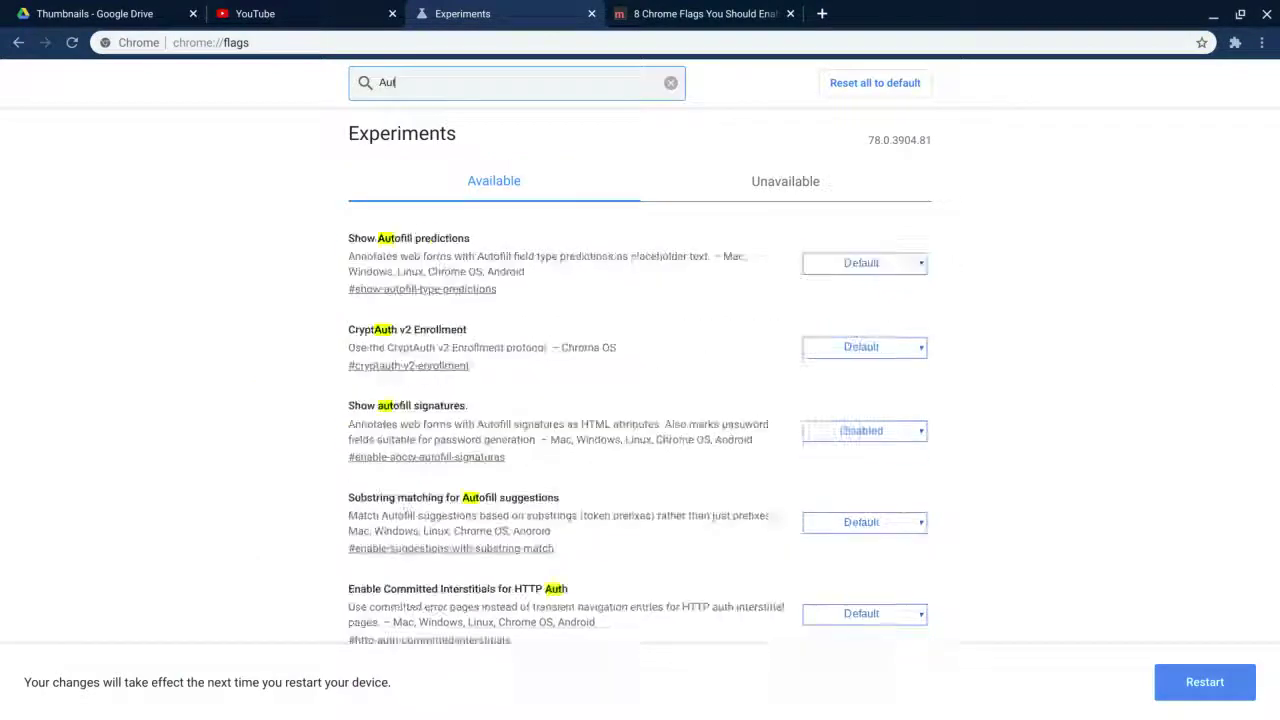
click(657, 8)
click(522, 6)
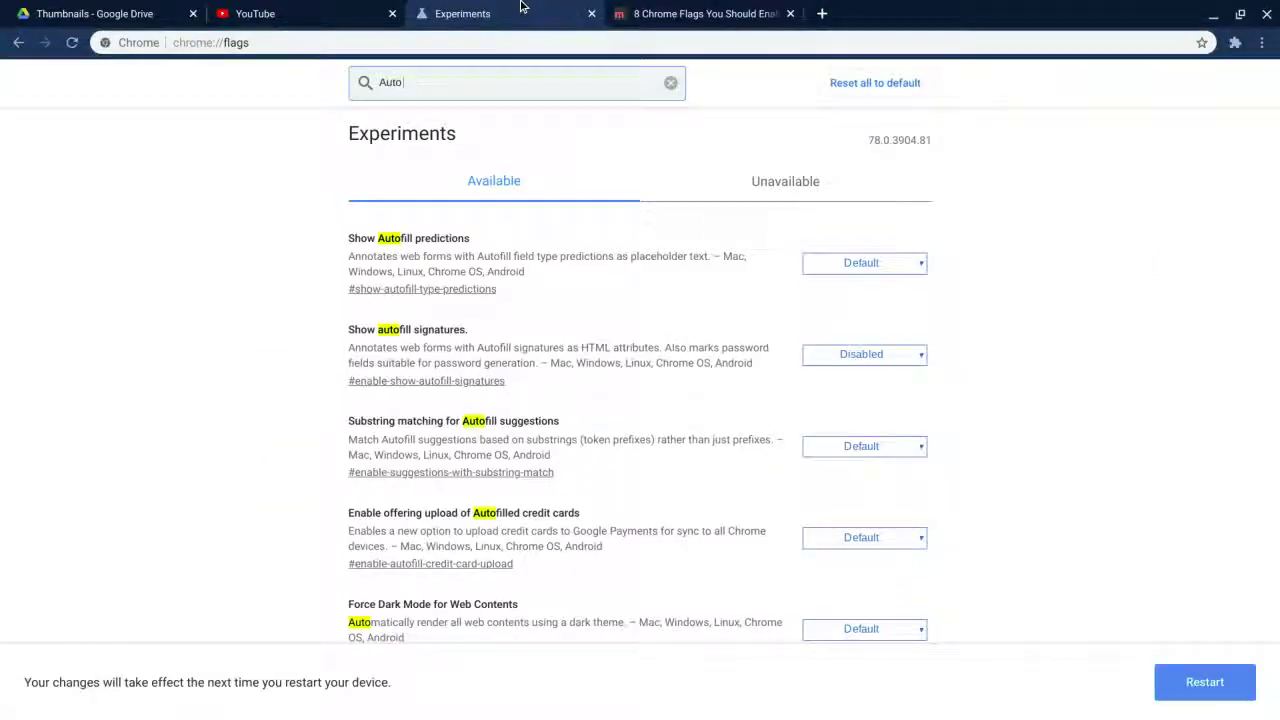
text(play)
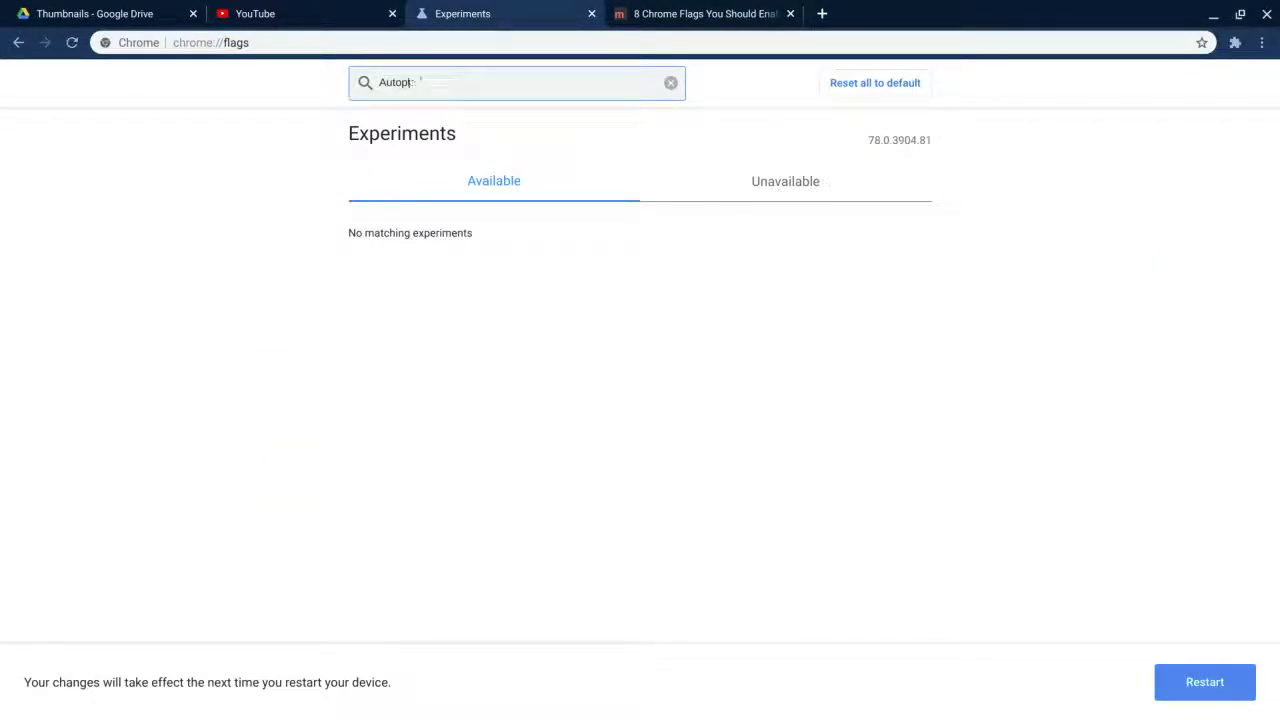
key(BackSpace)
key(BackSpace)
key(BackSpace)
key(BackSpace)
key(BackSpace)
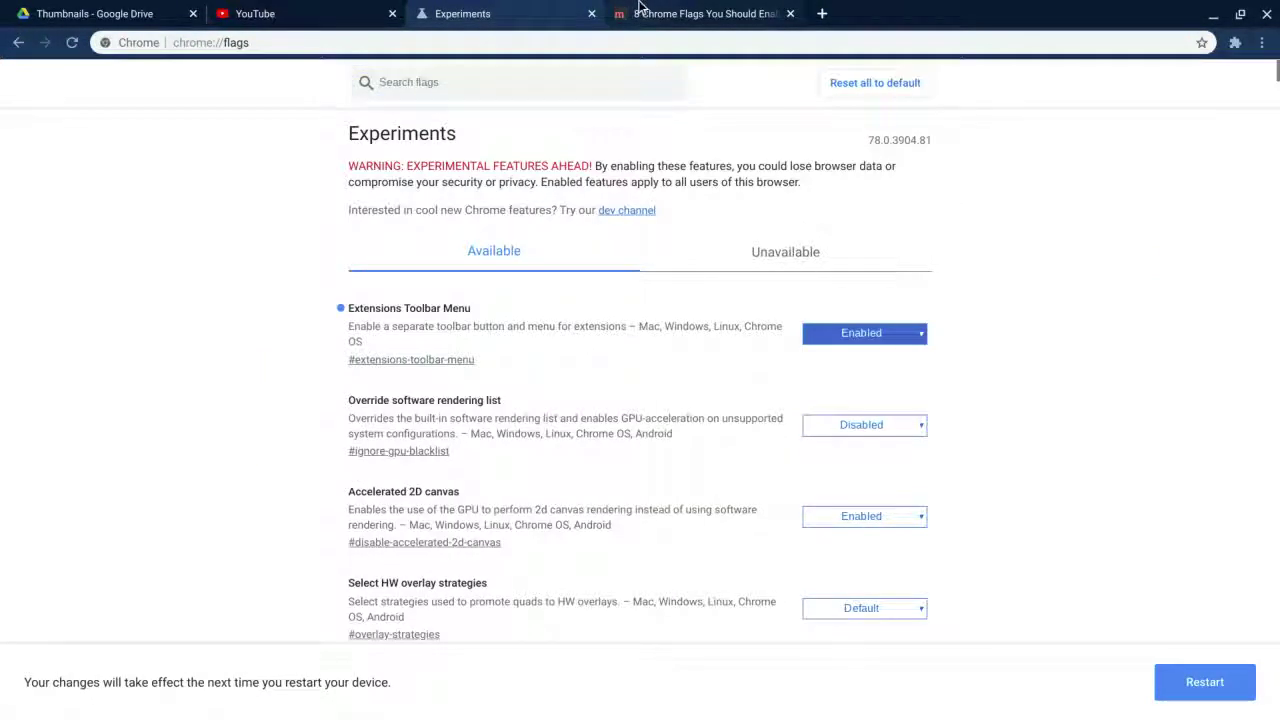
Step: Read the article's Enable Parallel Downloading section and go back to the Experiments page
click(640, 5)
click(549, 7)
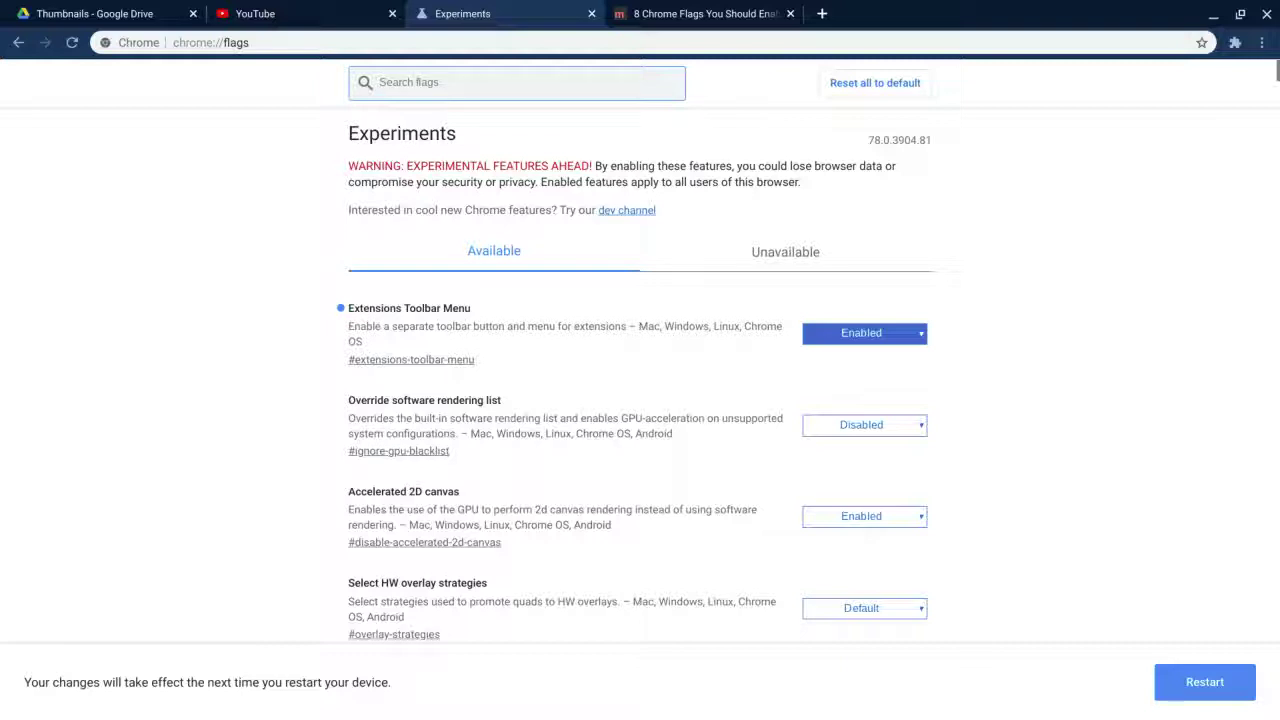
click(641, 13)
scroll(591, 377, down, 6)
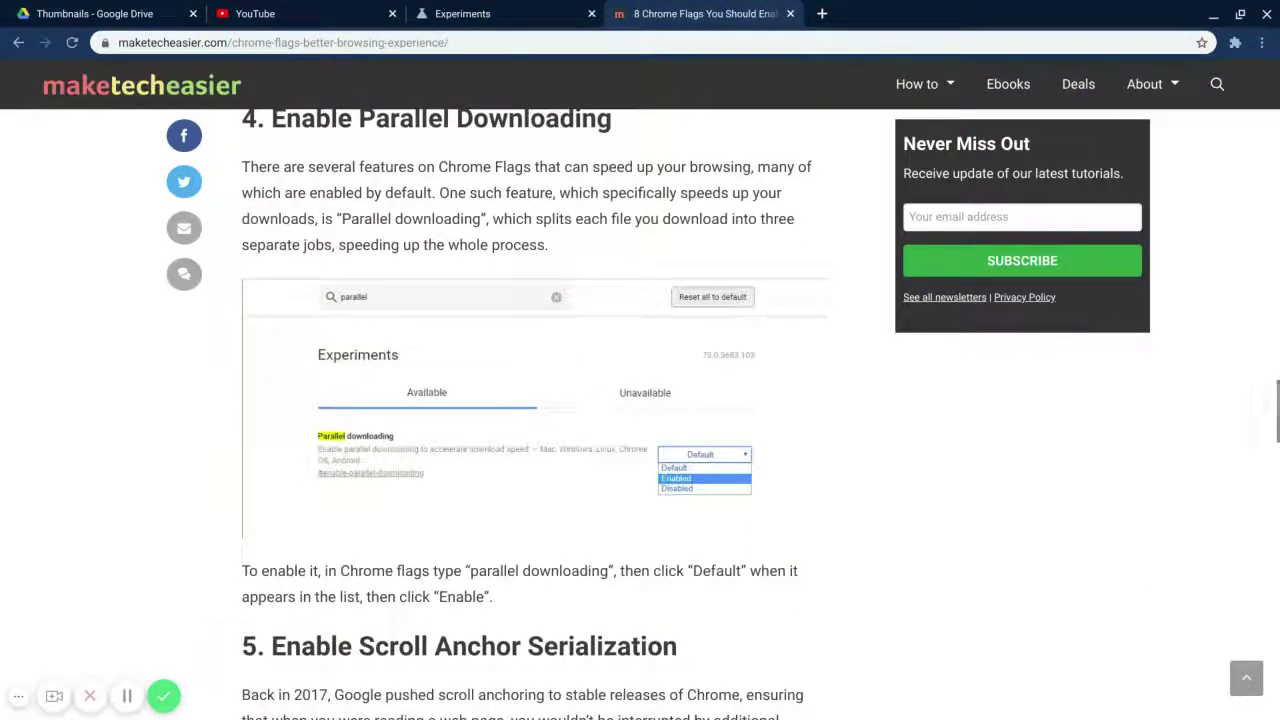
scroll(605, 385, down, 1)
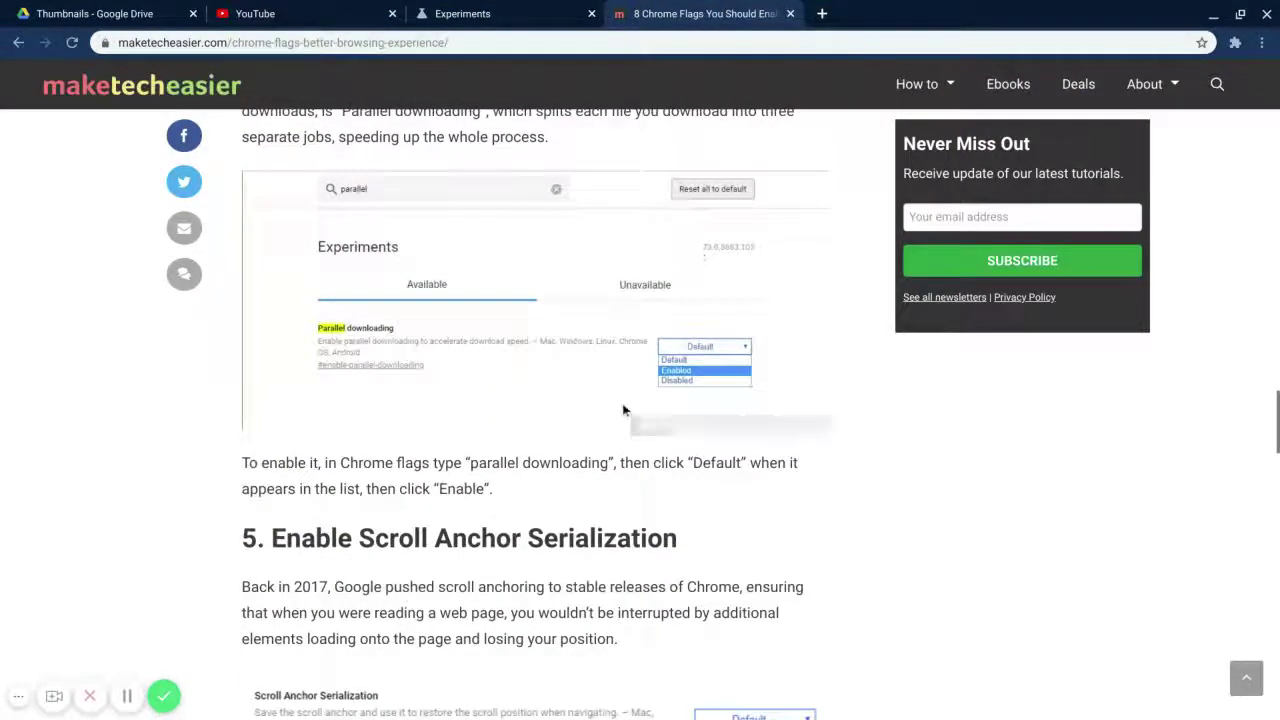
click(515, 13)
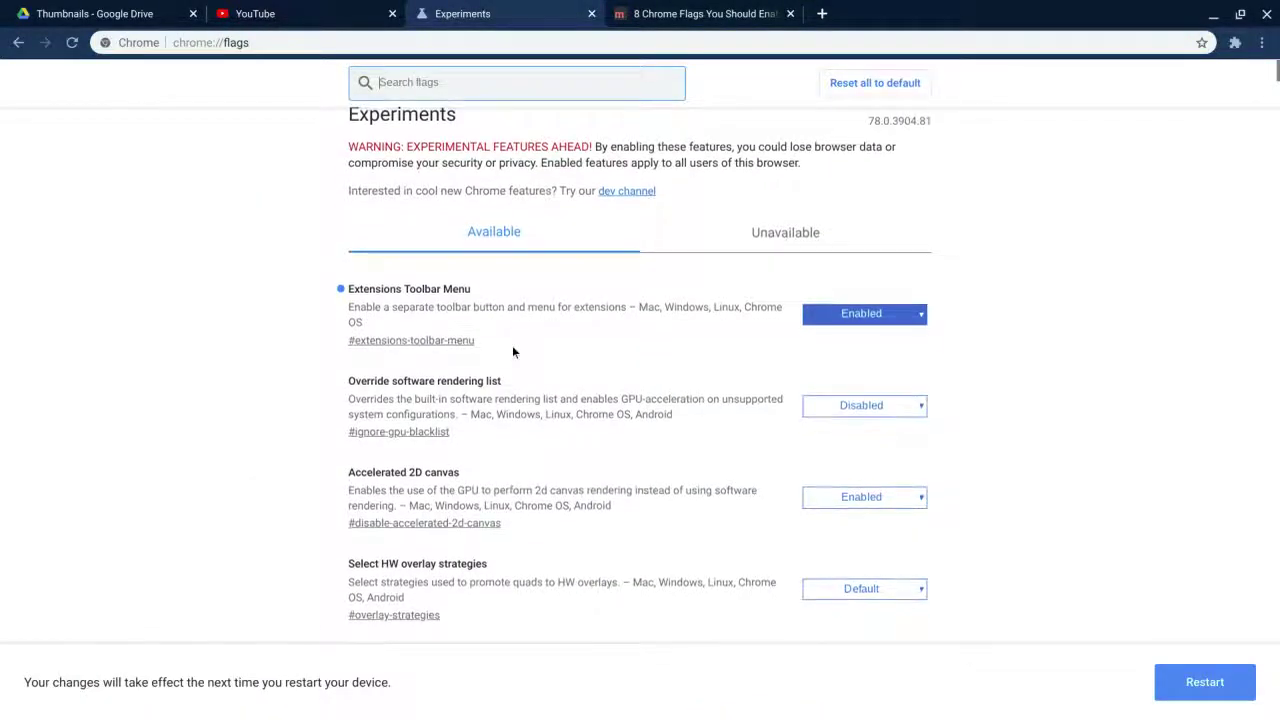
Step: Read the article's Scroll Anchor Serialization and Smooth Scrolling sections and switch back to the Experiments page
click(650, 13)
scroll(614, 131, down, 5)
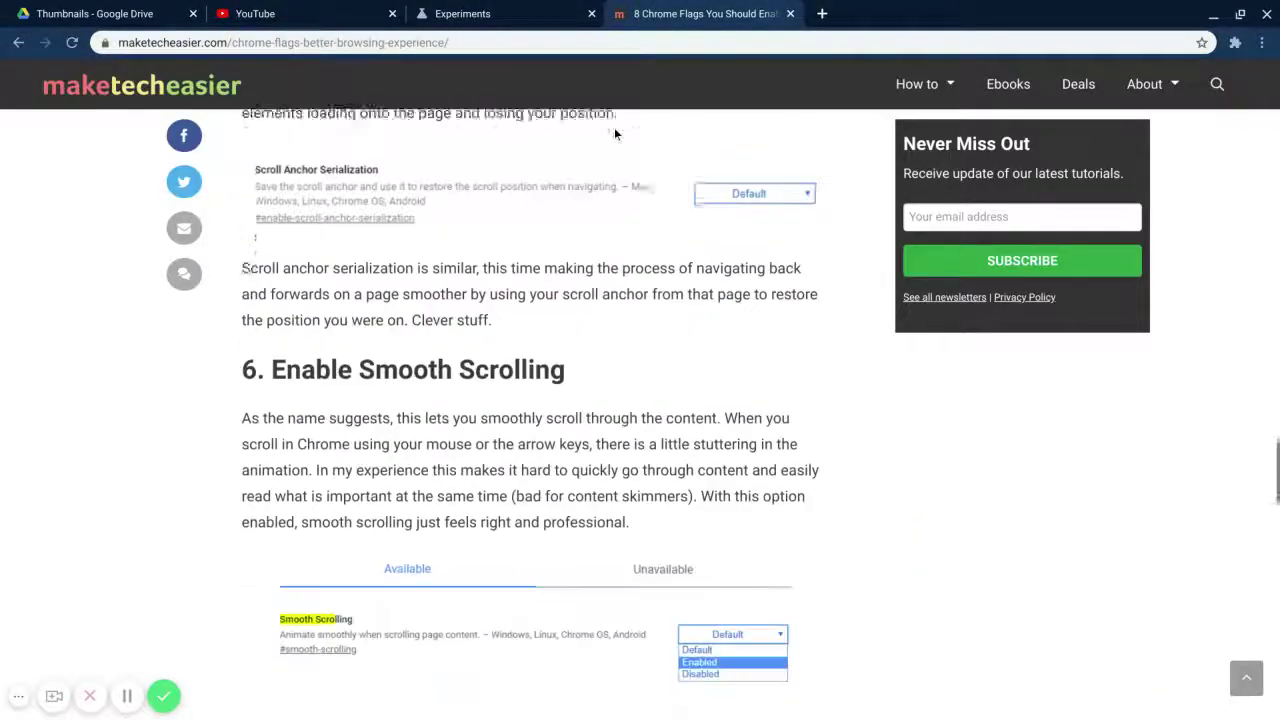
click(538, 7)
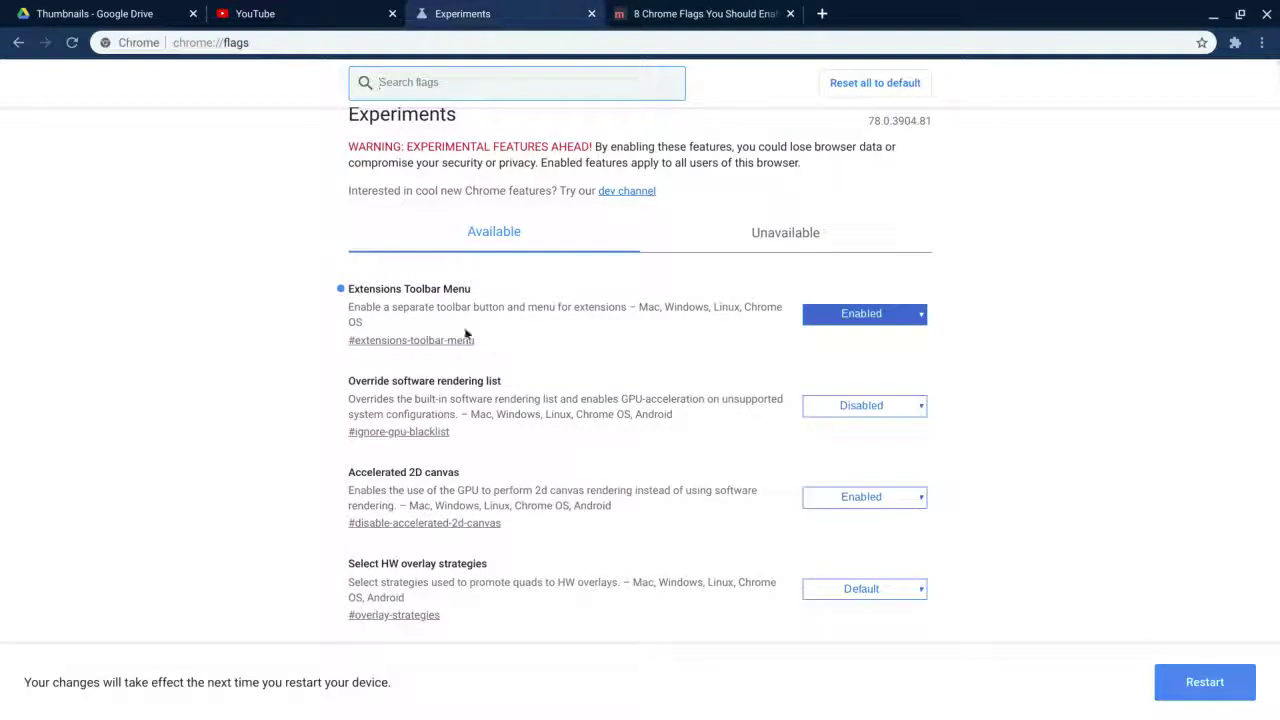
Step: Browse the available flags on the Experiments page and look at the options of the Smooth Scrolling flag
scroll(467, 333, down, 5)
scroll(467, 333, down, 4)
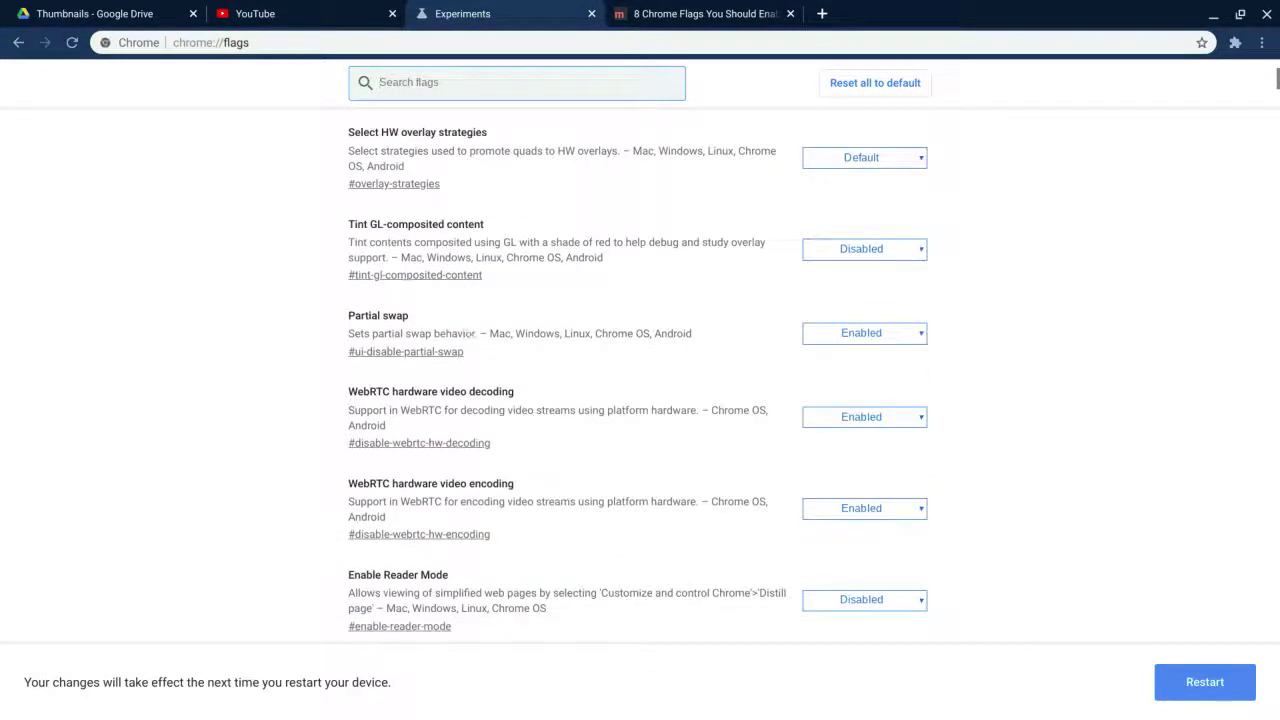
scroll(640, 377, down, 6)
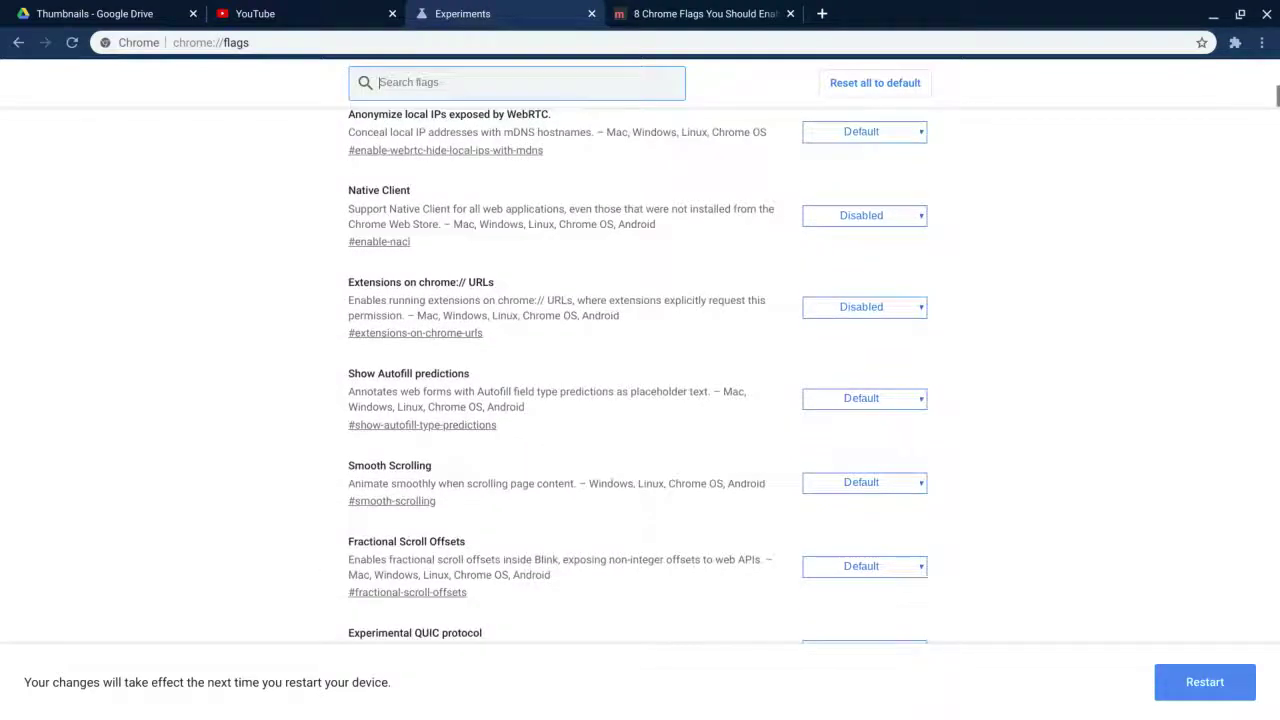
click(857, 482)
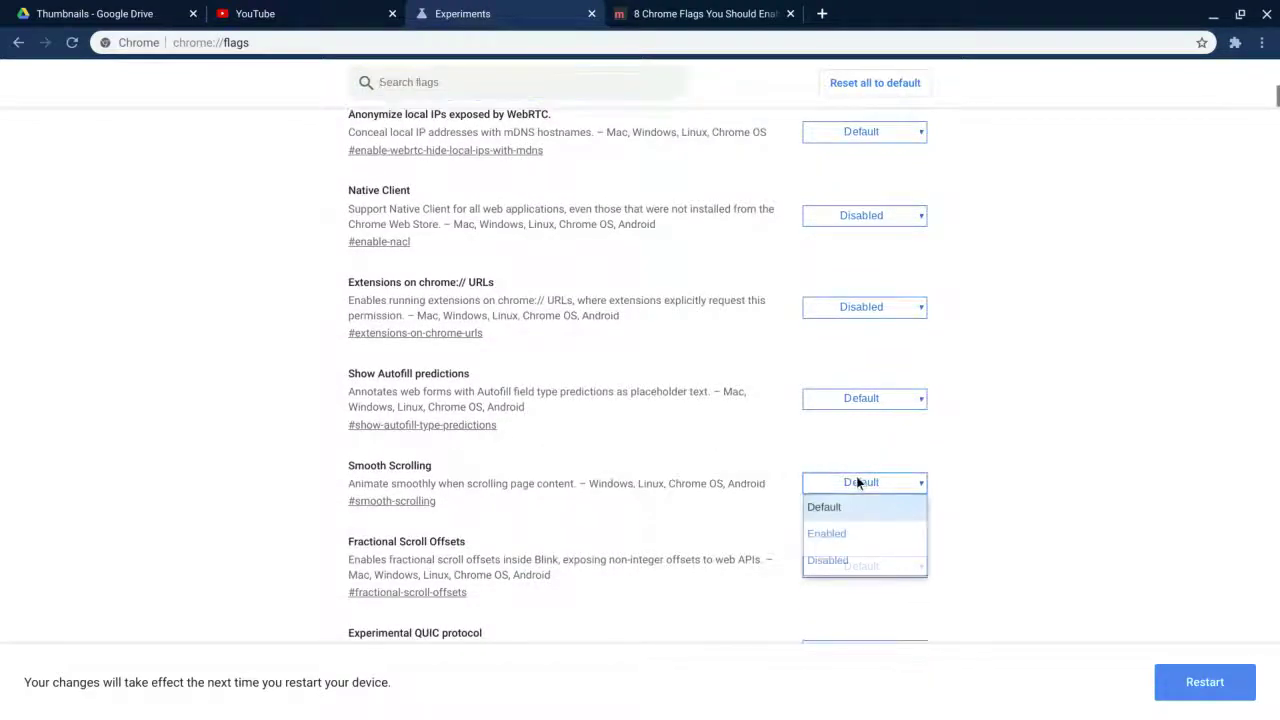
click(558, 497)
scroll(558, 500, down, 1)
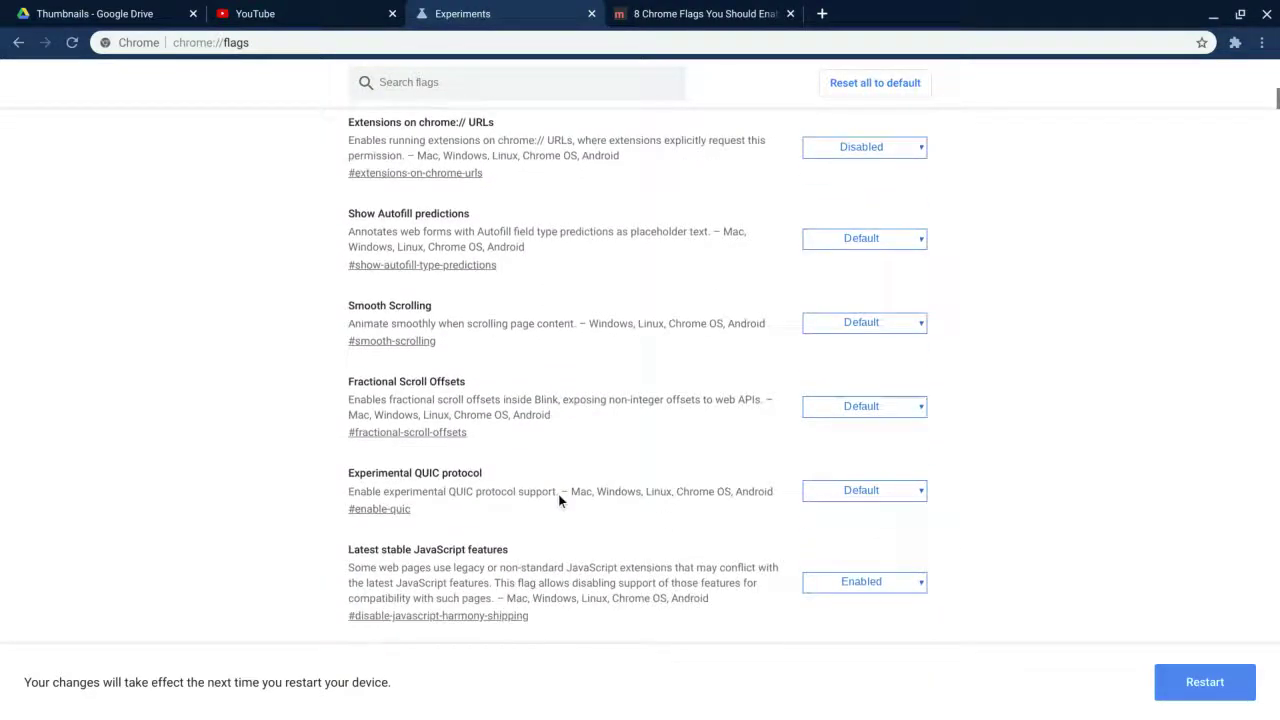
scroll(558, 500, down, 4)
scroll(638, 374, down, 8)
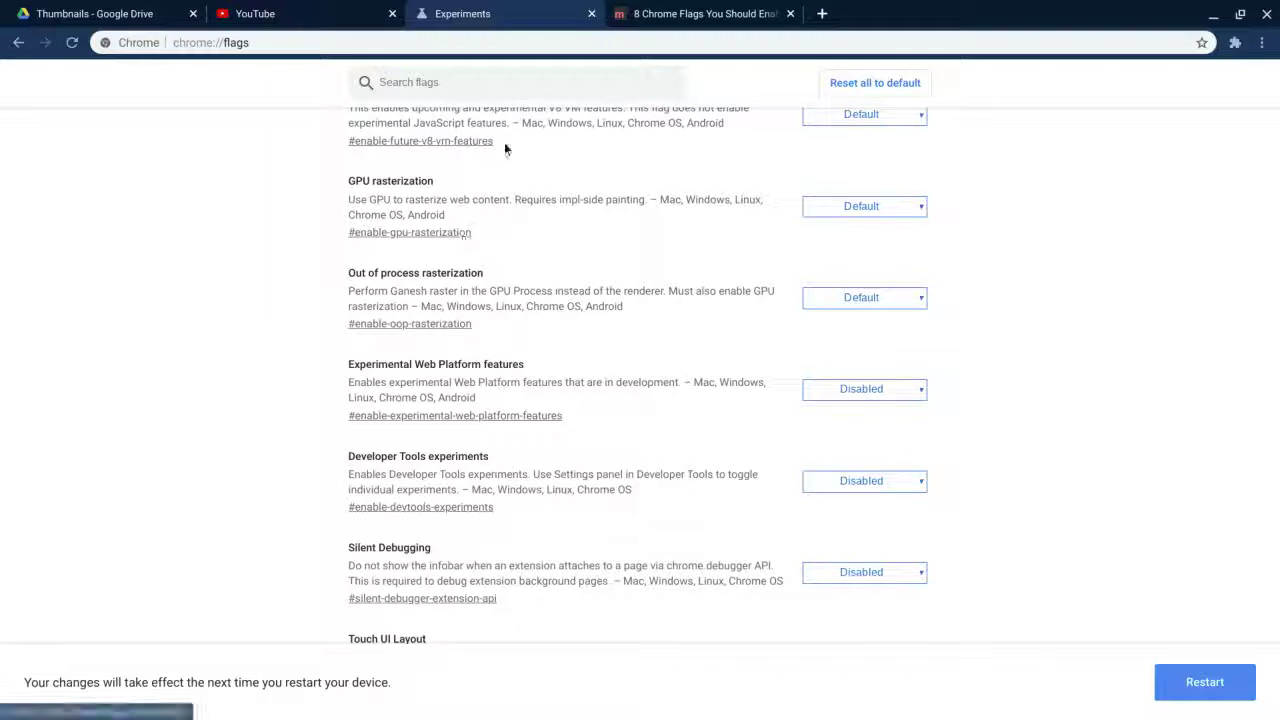
Step: Search the flags for "bluetooth" and set Newblue and Show Bluetooth device battery to Enabled
click(468, 88)
text(bluetooth)
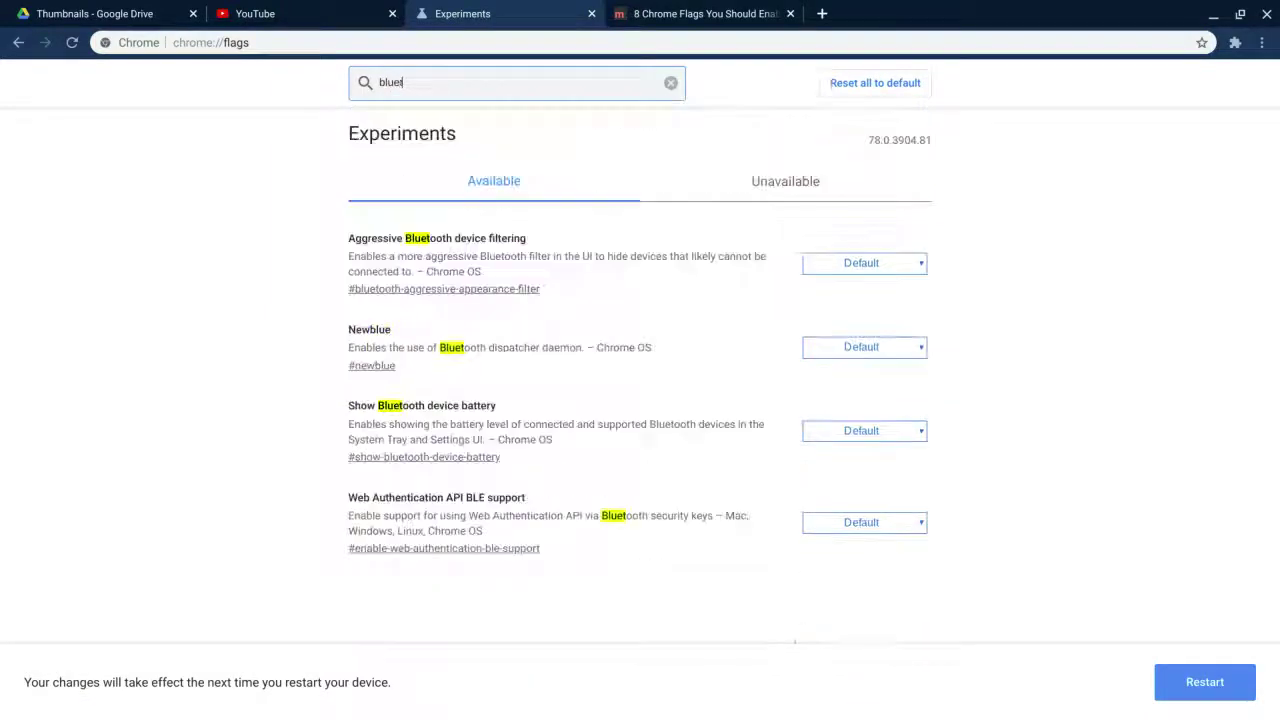
click(225, 380)
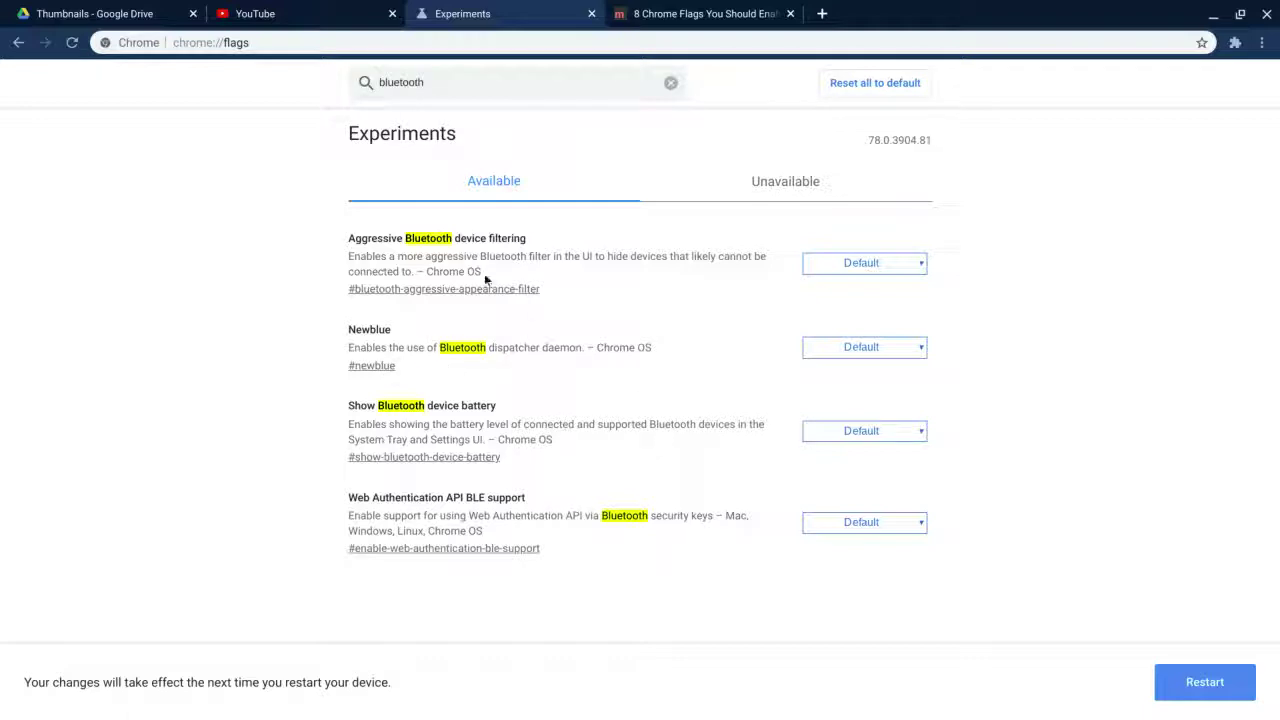
click(837, 352)
click(841, 401)
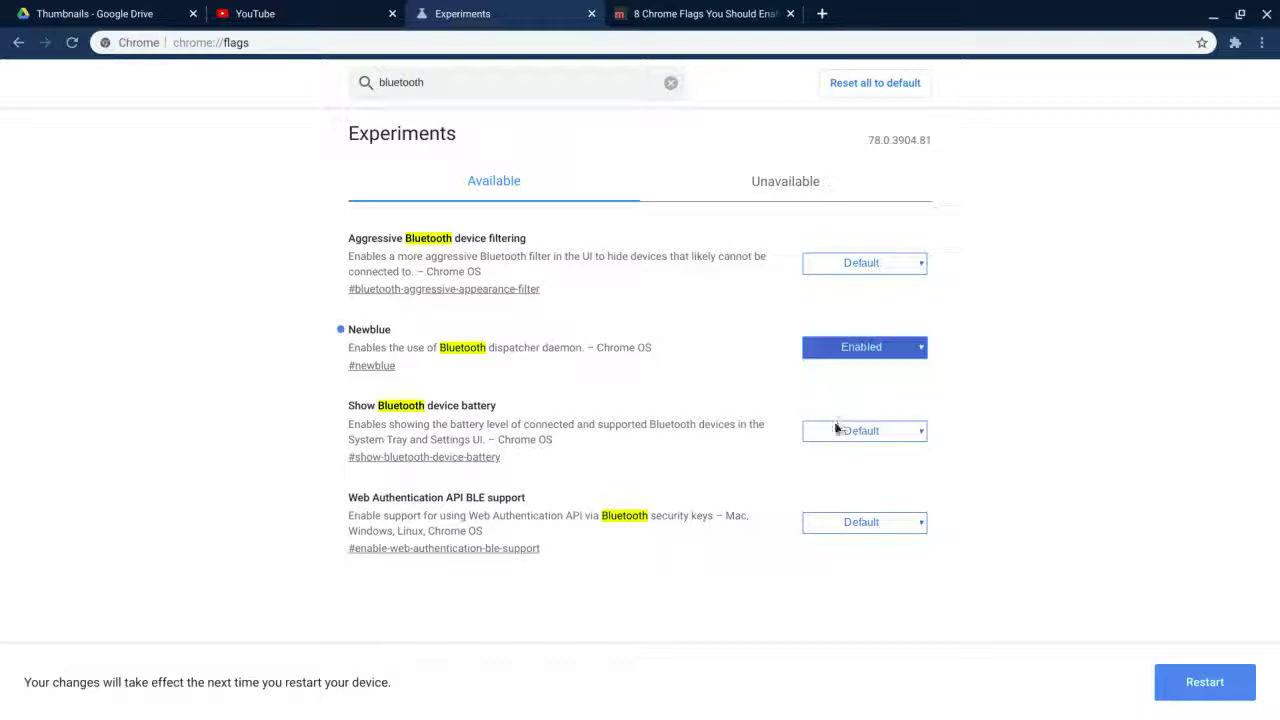
click(832, 428)
click(845, 486)
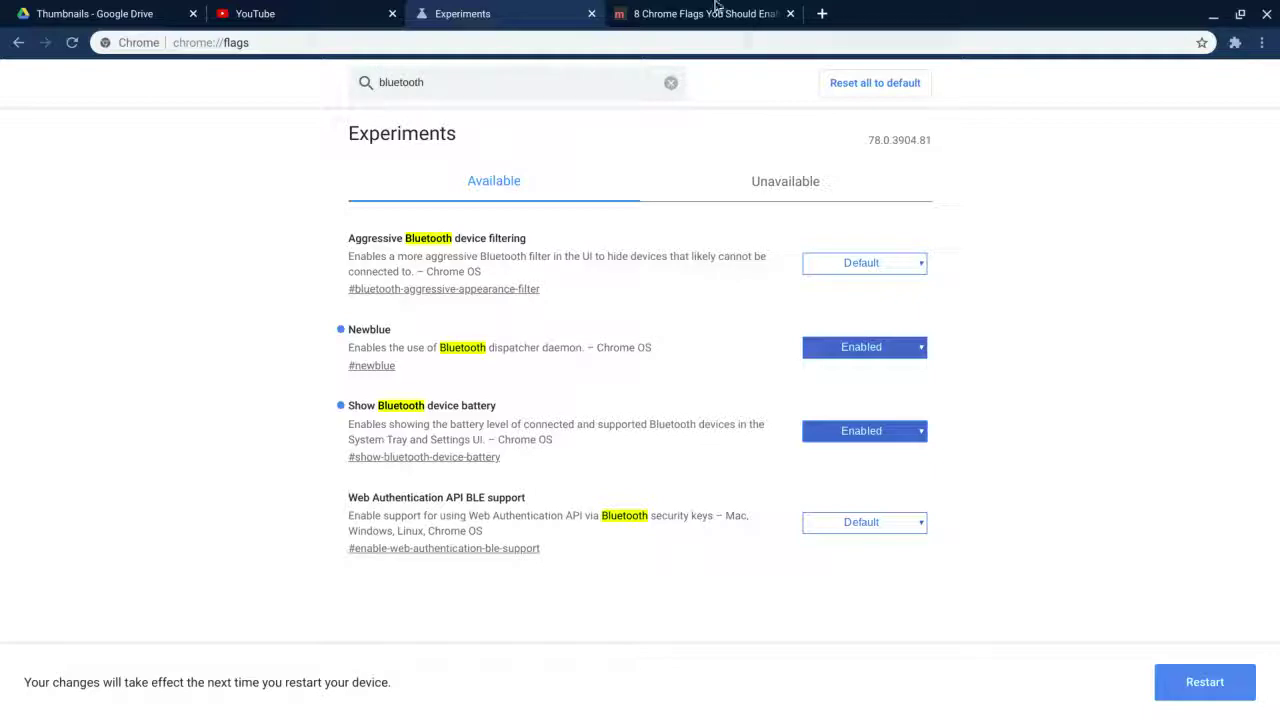
Step: Read on in the article to the Automatic Password Generation section and return to the Experiments page
click(650, 6)
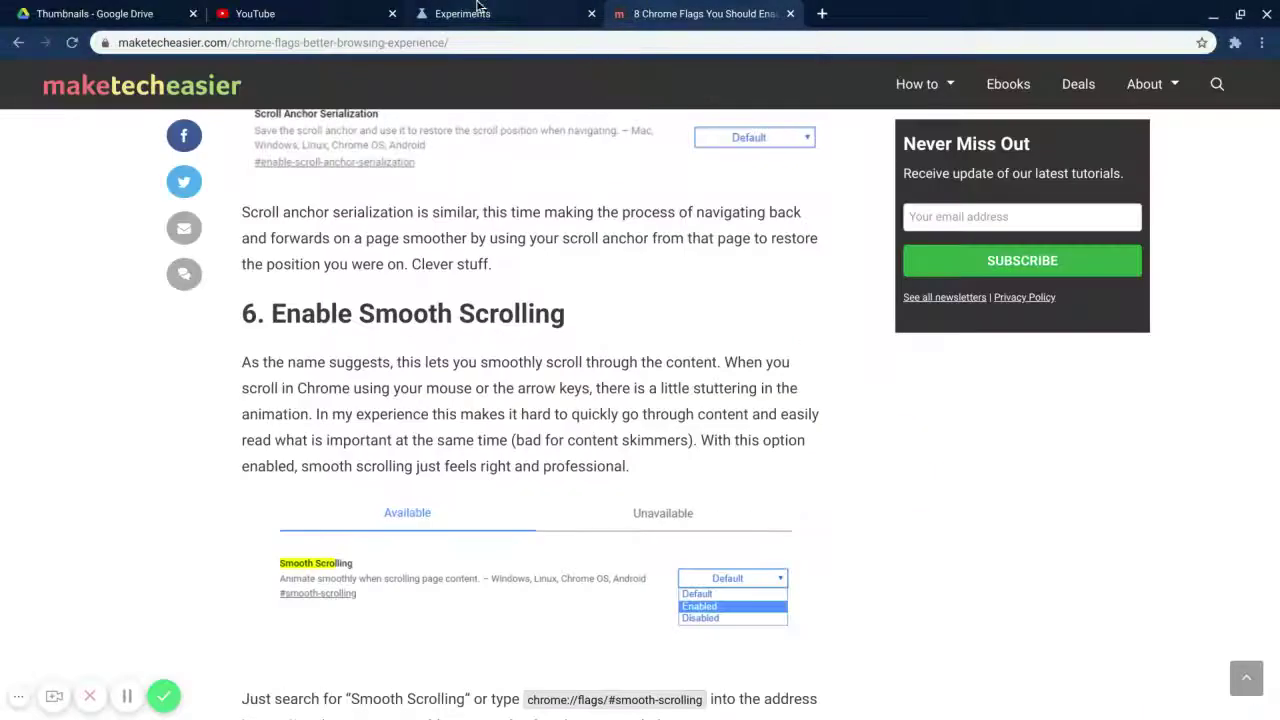
click(478, 9)
click(716, 8)
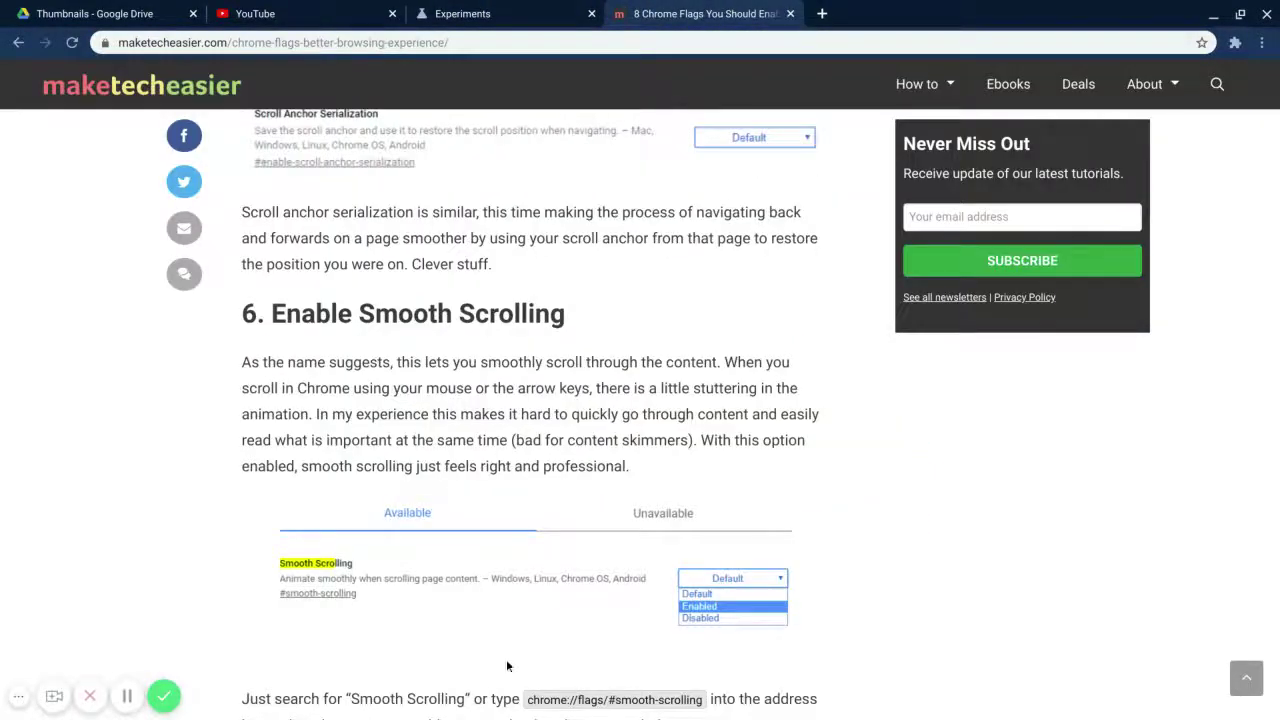
scroll(506, 659, down, 9)
scroll(506, 665, down, 1)
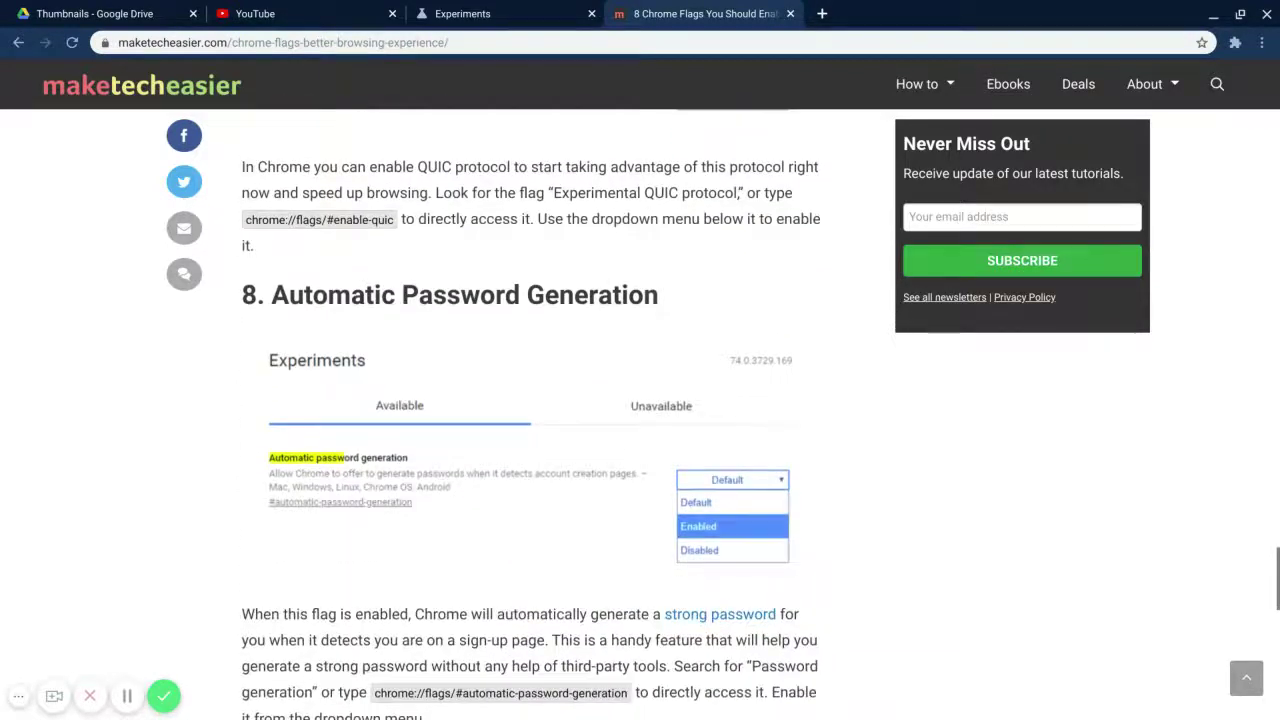
scroll(506, 660, down, 2)
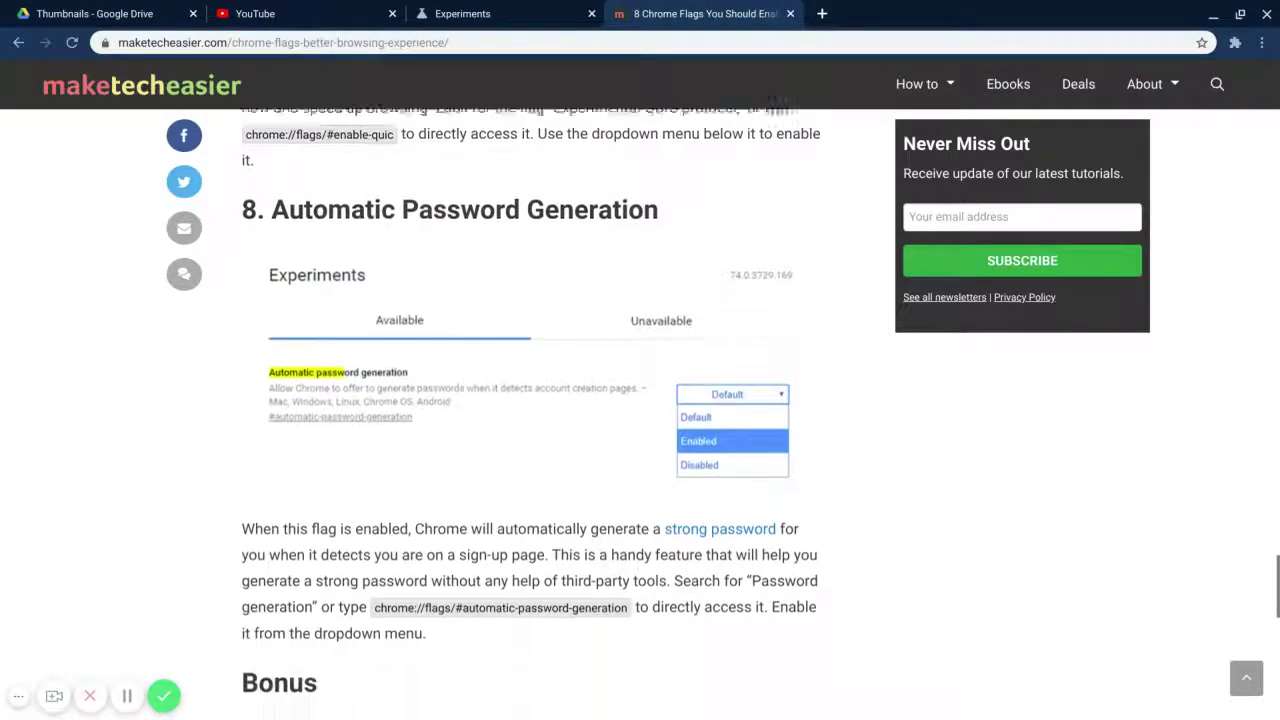
click(503, 6)
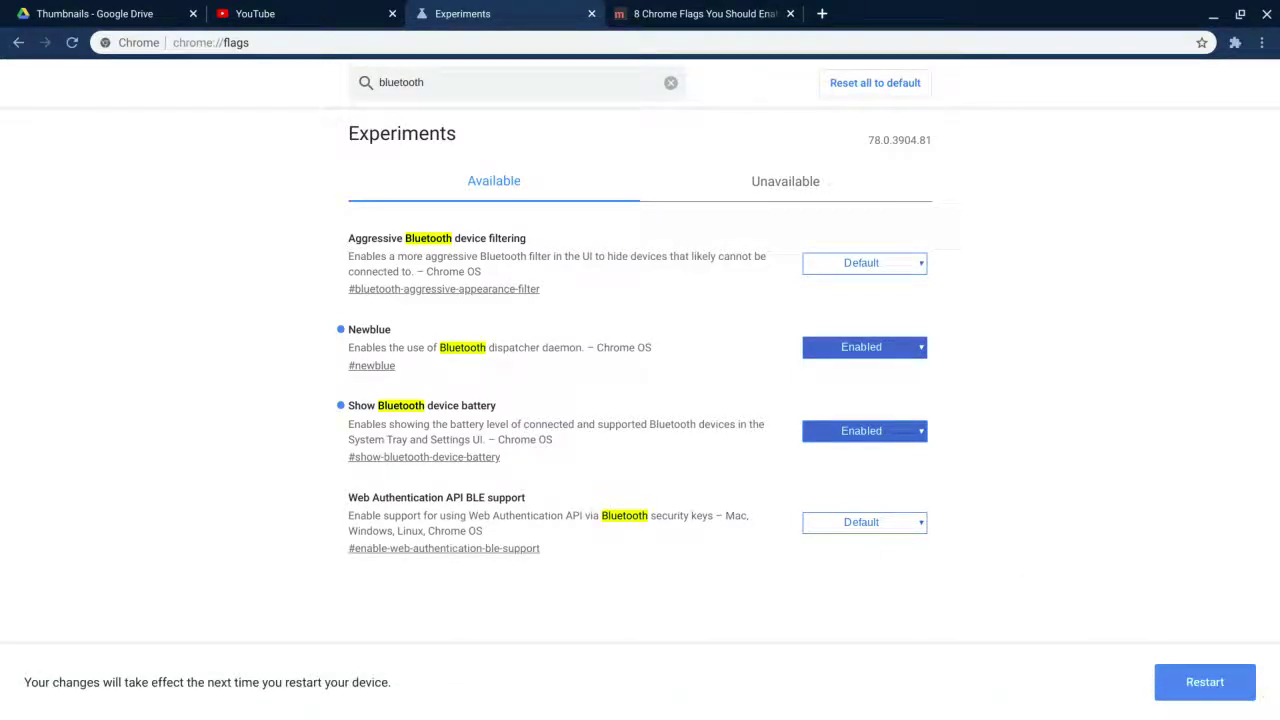
Step: Open the Chrome OS system Settings and go to the Linux page under Linux (Beta)
mouse_move(800, 698)
click(1222, 696)
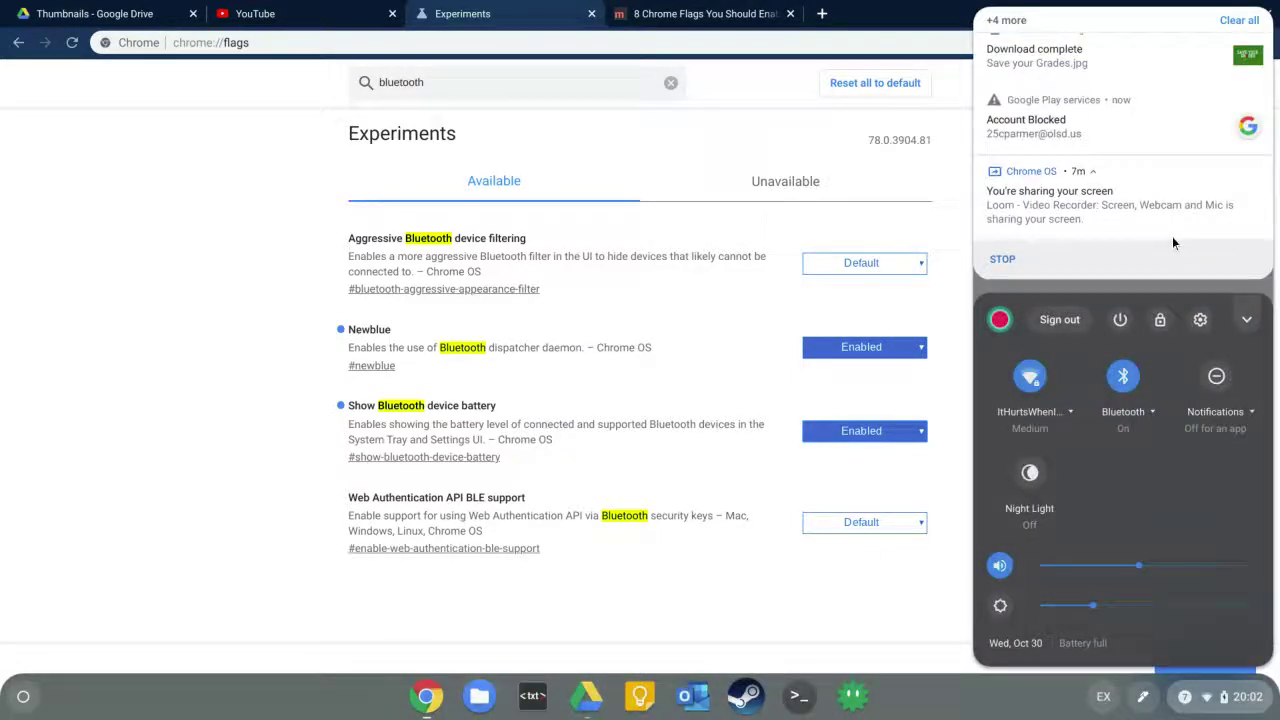
click(1198, 320)
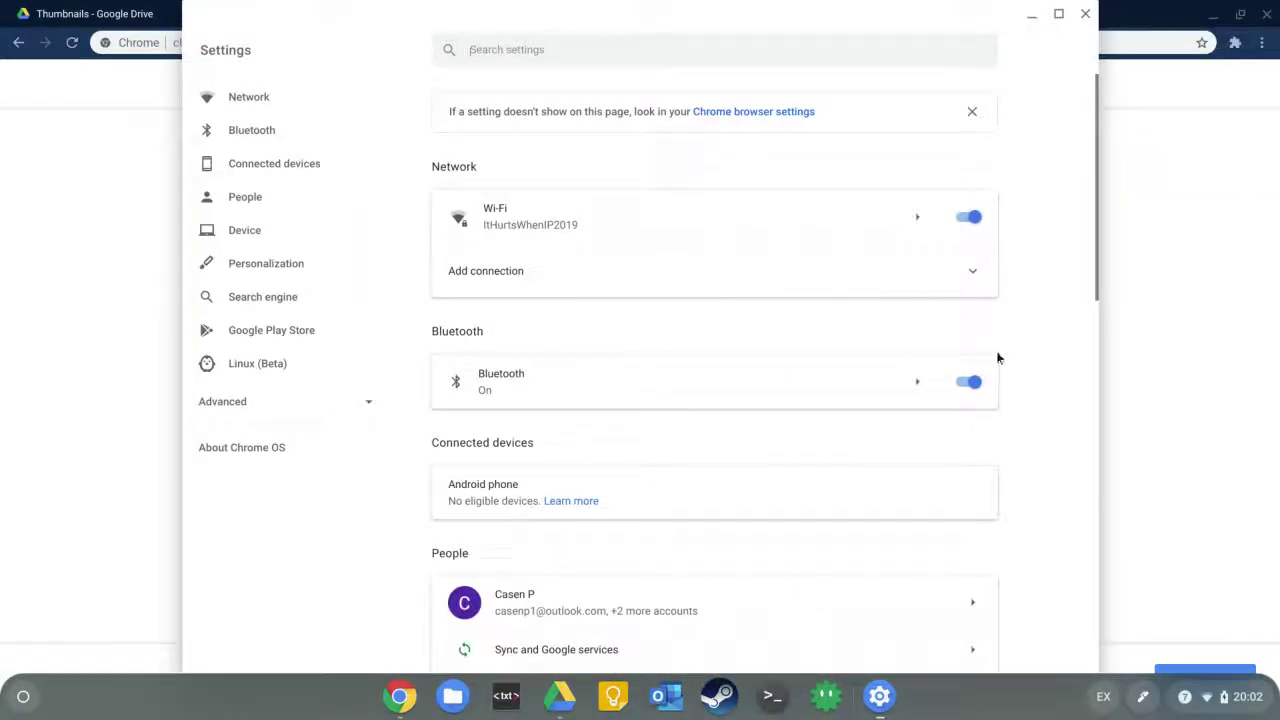
click(1248, 692)
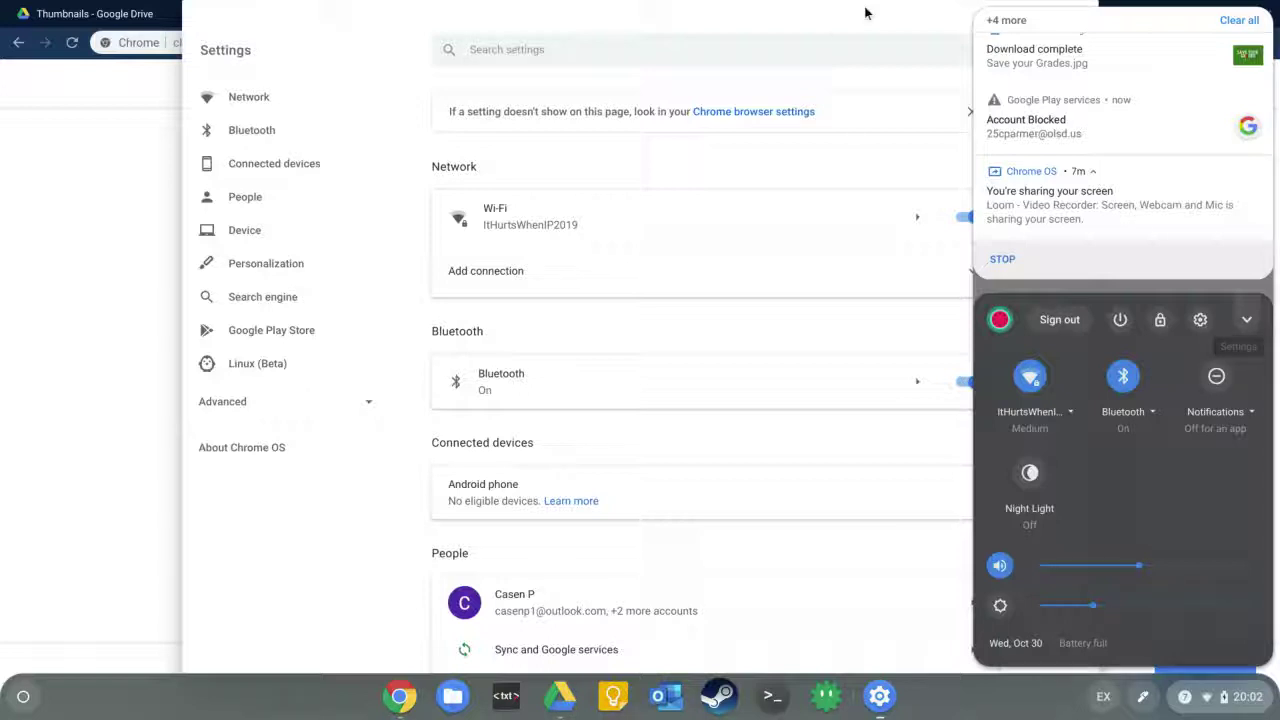
click(364, 36)
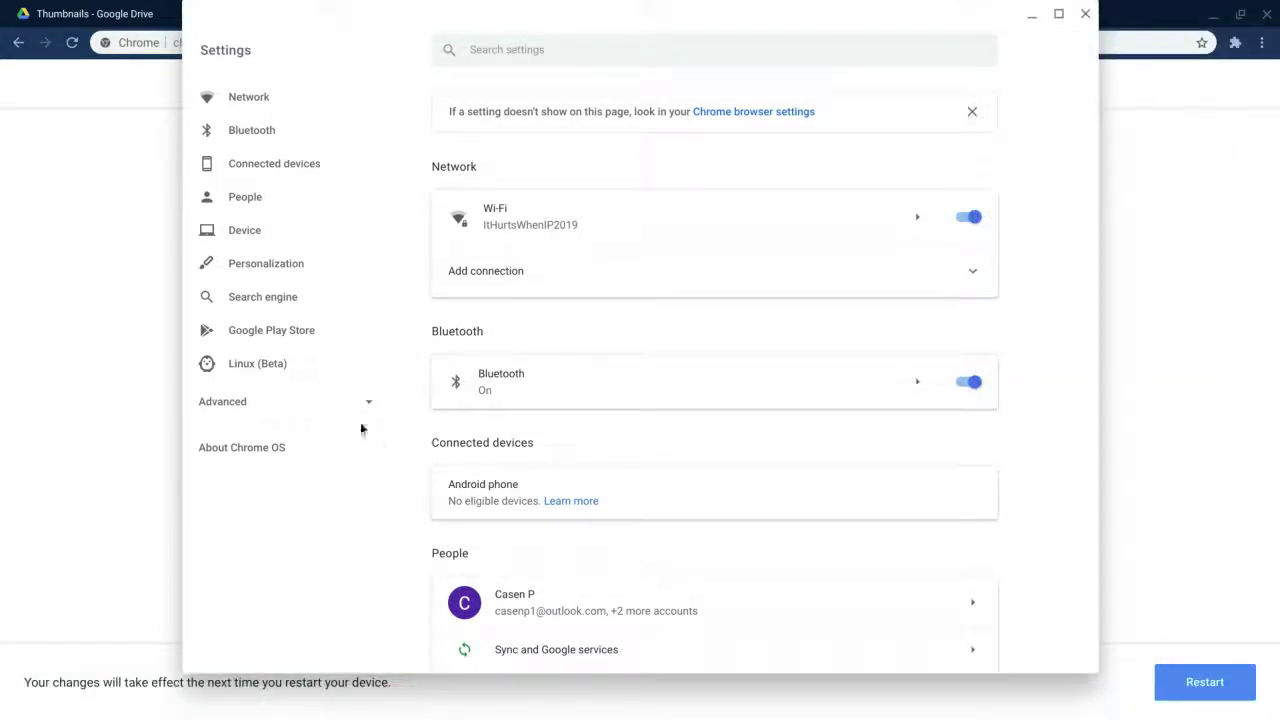
click(292, 365)
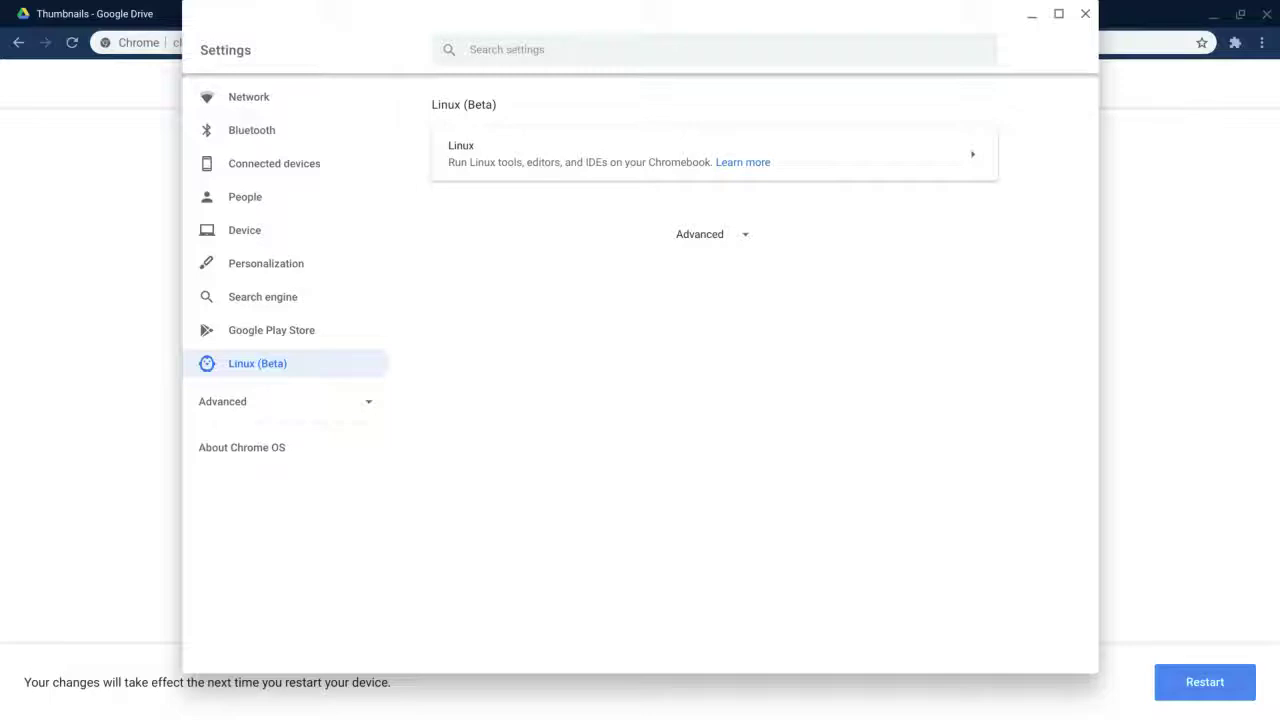
click(527, 164)
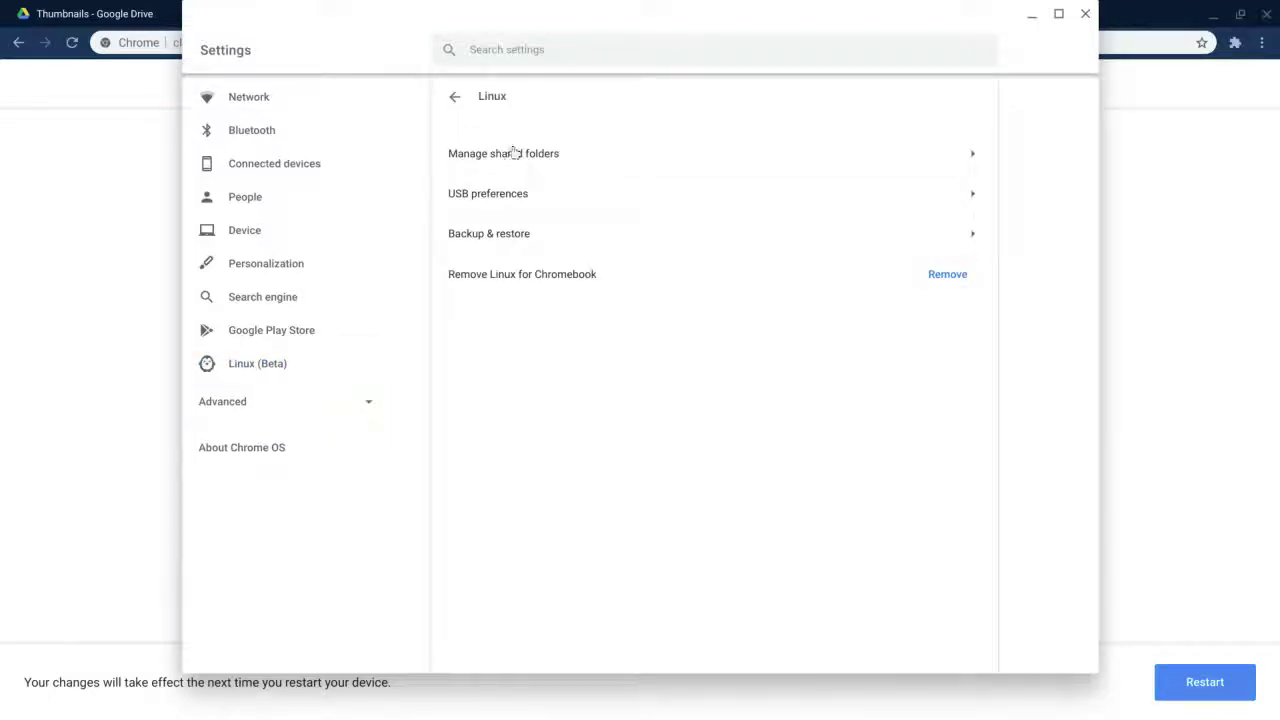
Step: Review the Linux subpages Backup & restore, USB preferences and Manage shared folders, returning to the Linux page
click(455, 104)
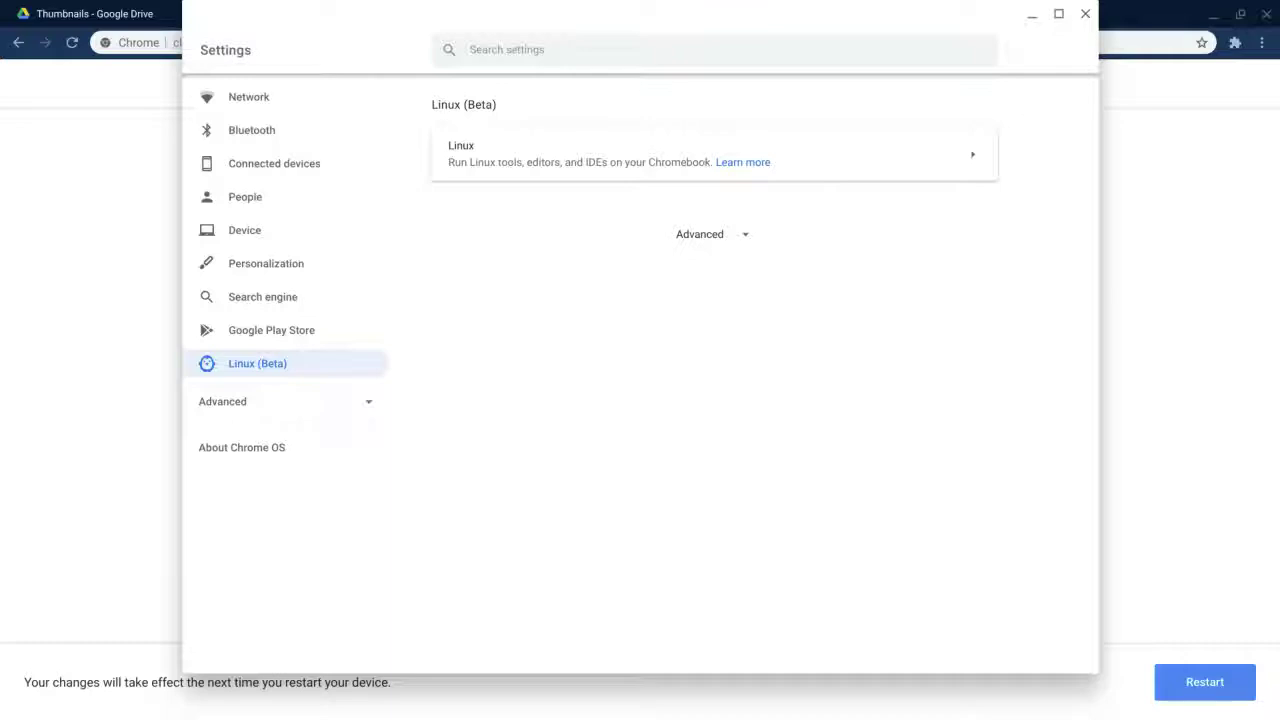
click(627, 147)
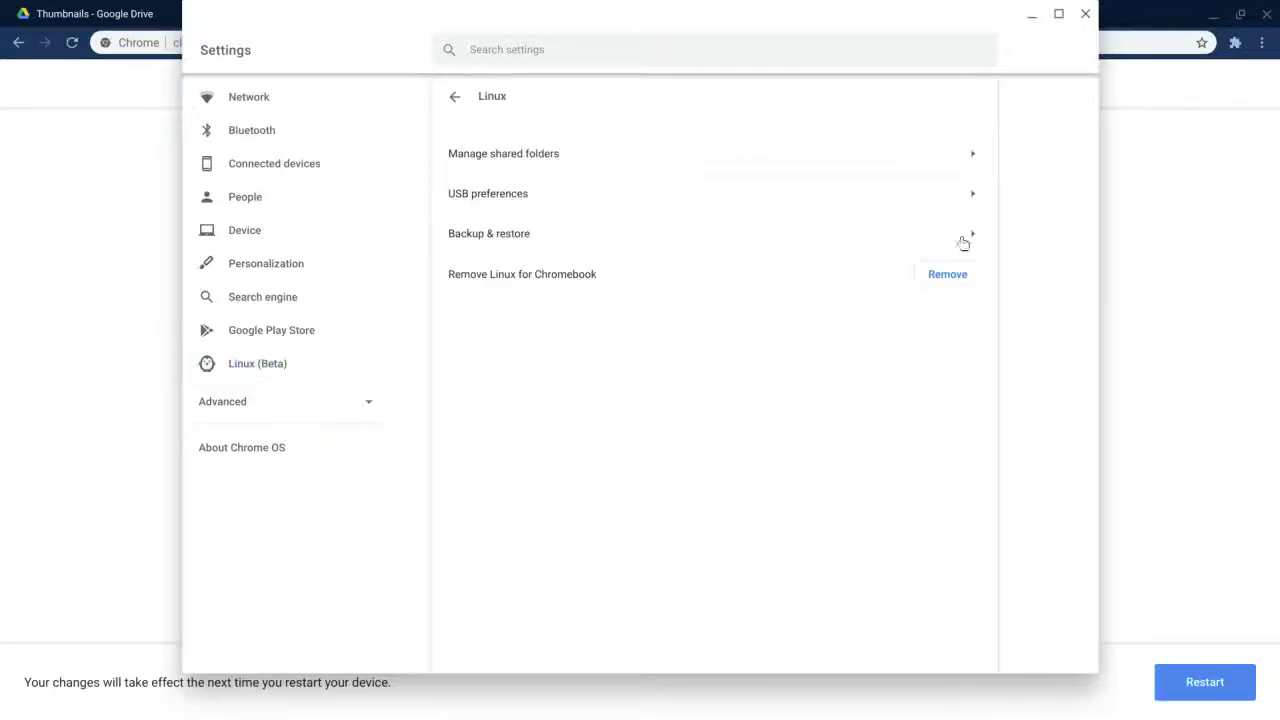
click(555, 236)
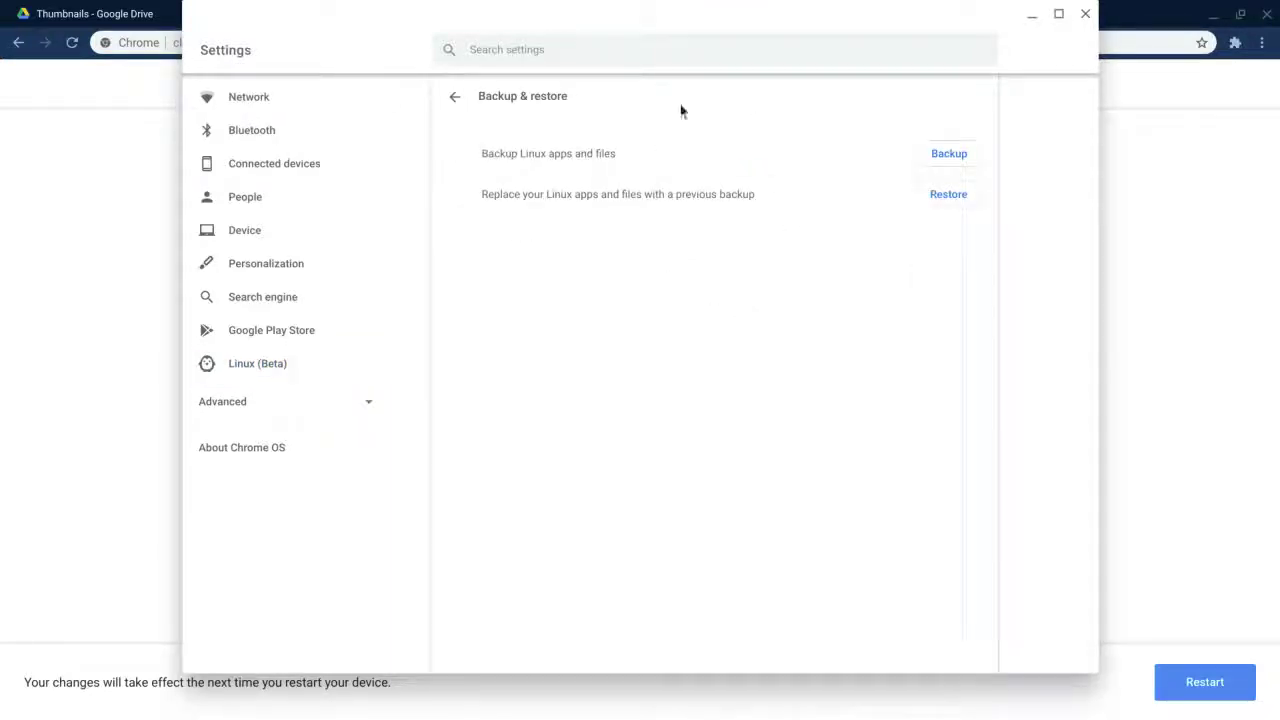
click(462, 103)
click(475, 193)
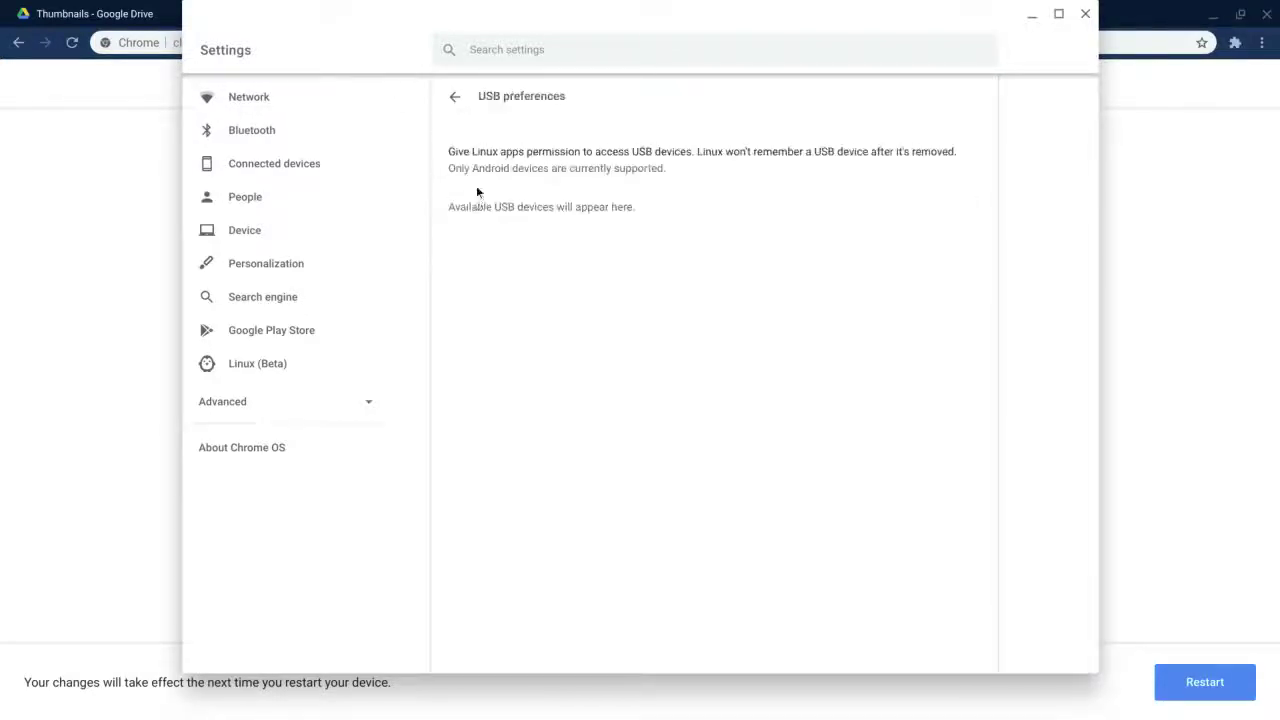
click(454, 101)
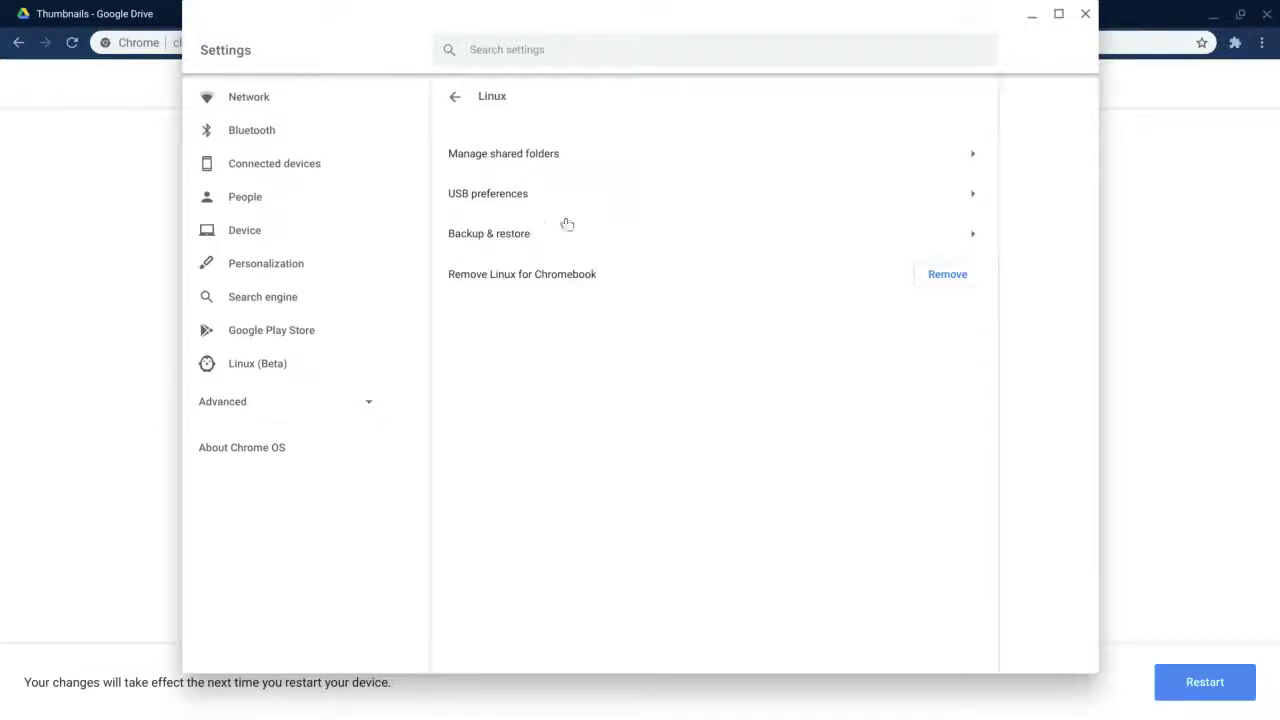
click(492, 163)
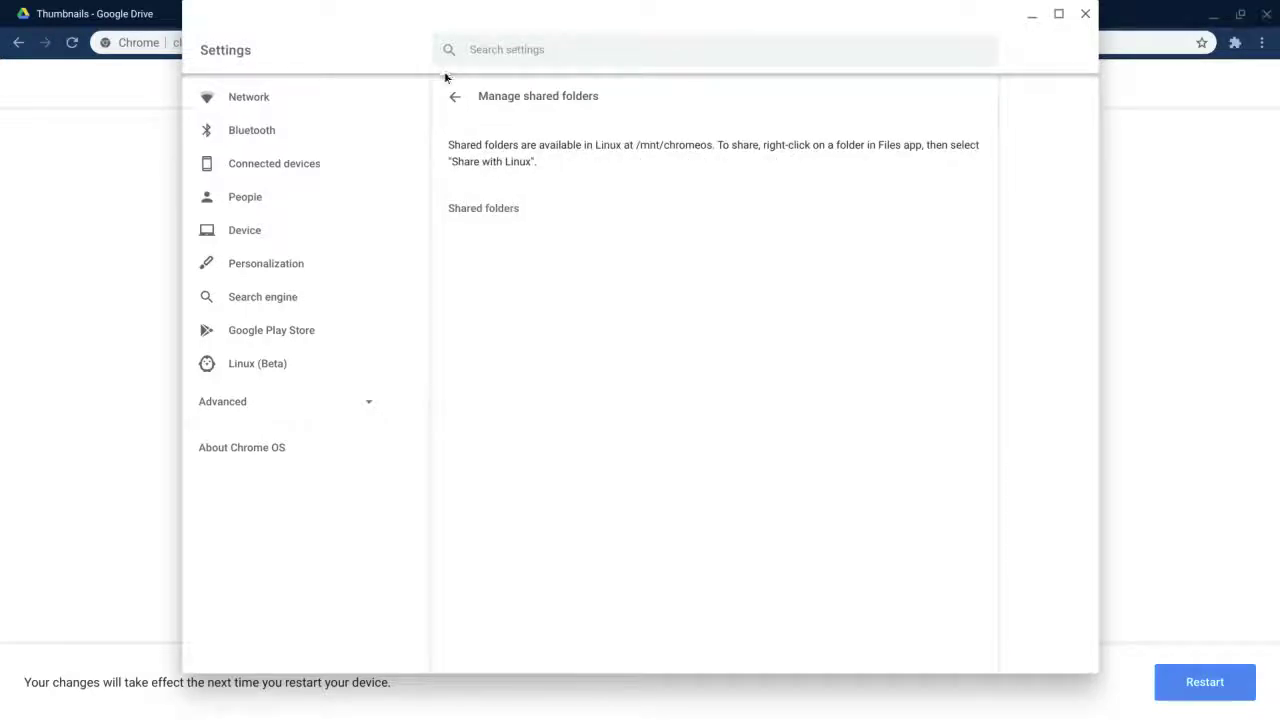
click(451, 96)
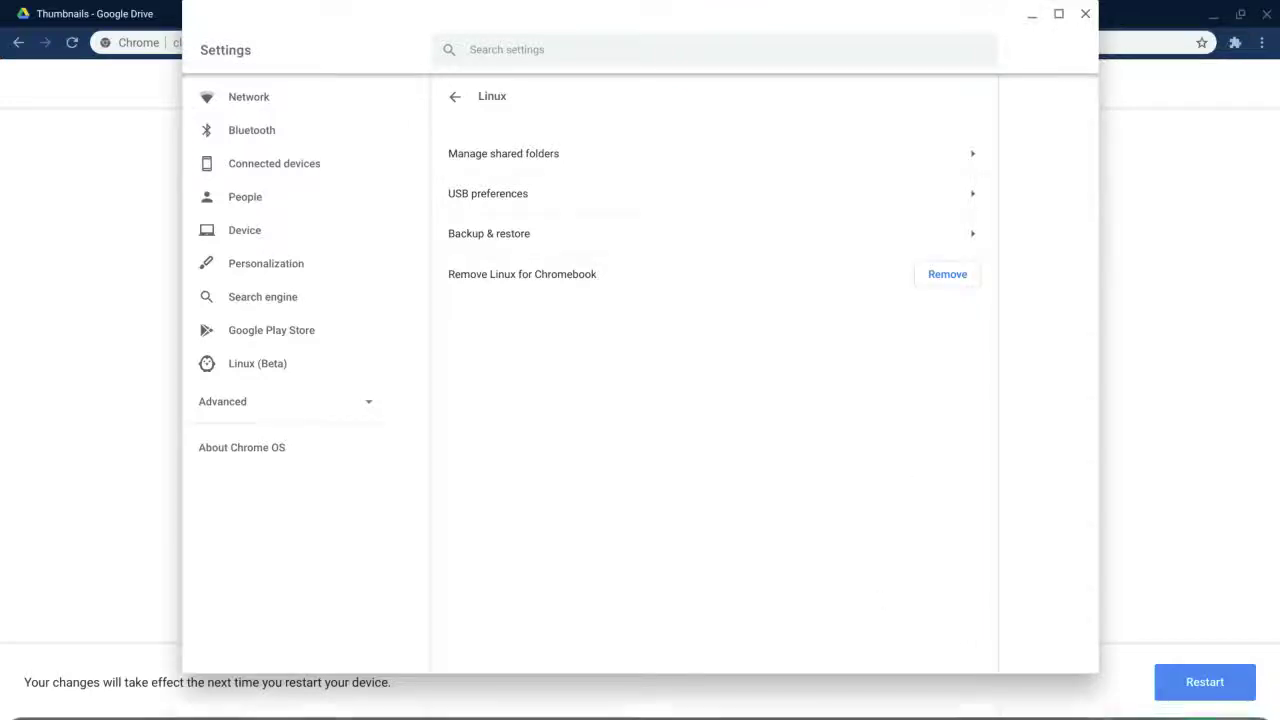
Step: Show all apps in the launcher, check its second page, and start the Minecraft Launcher from the Games folder
mouse_move(565, 714)
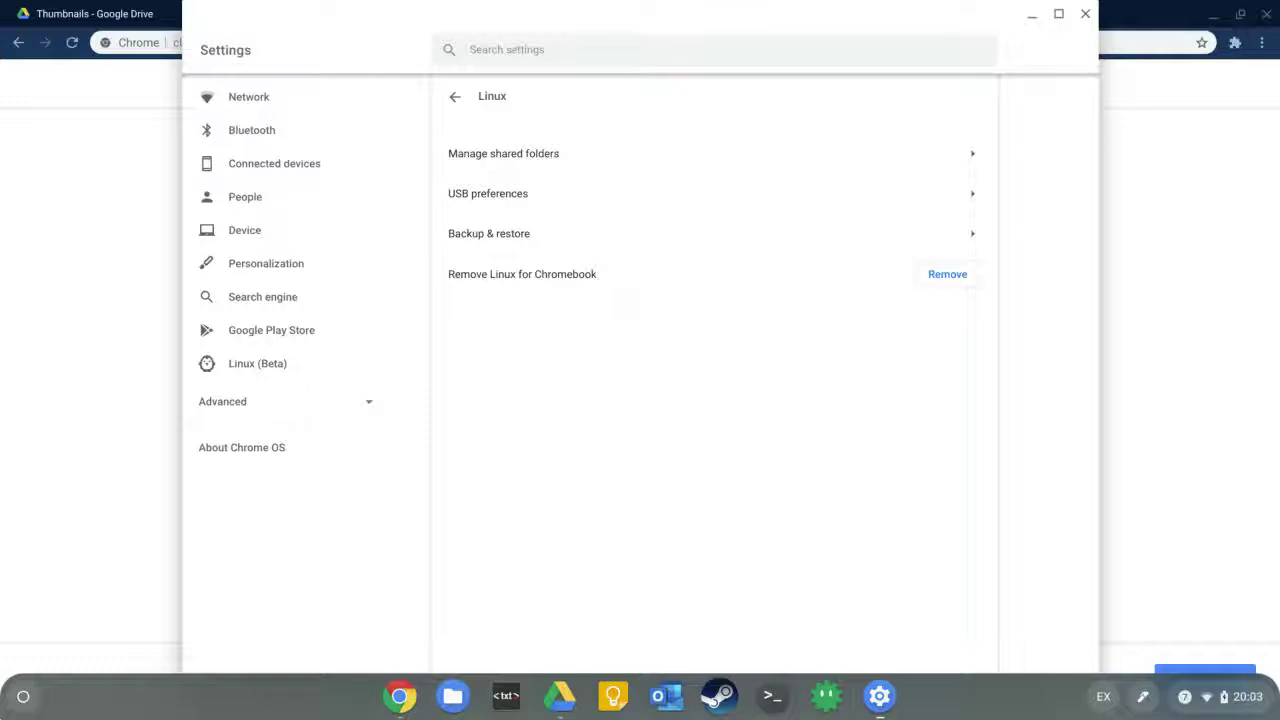
click(18, 699)
click(636, 516)
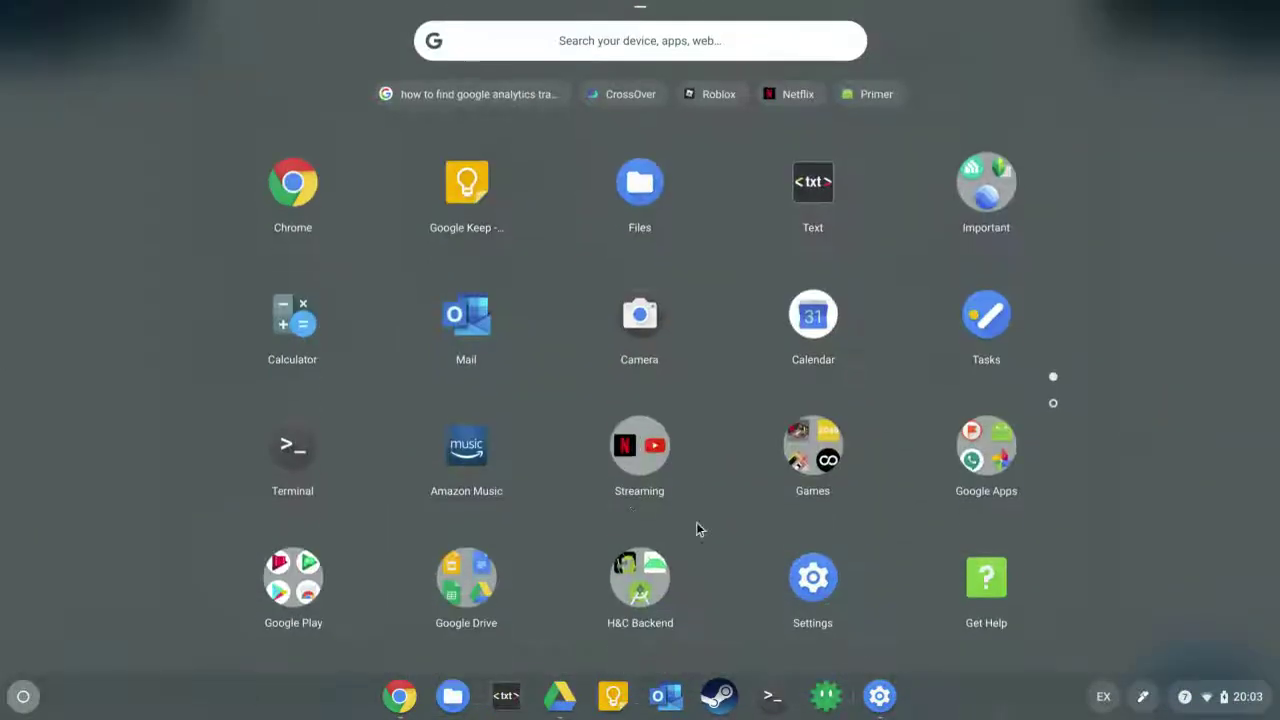
scroll(670, 505, down, 1)
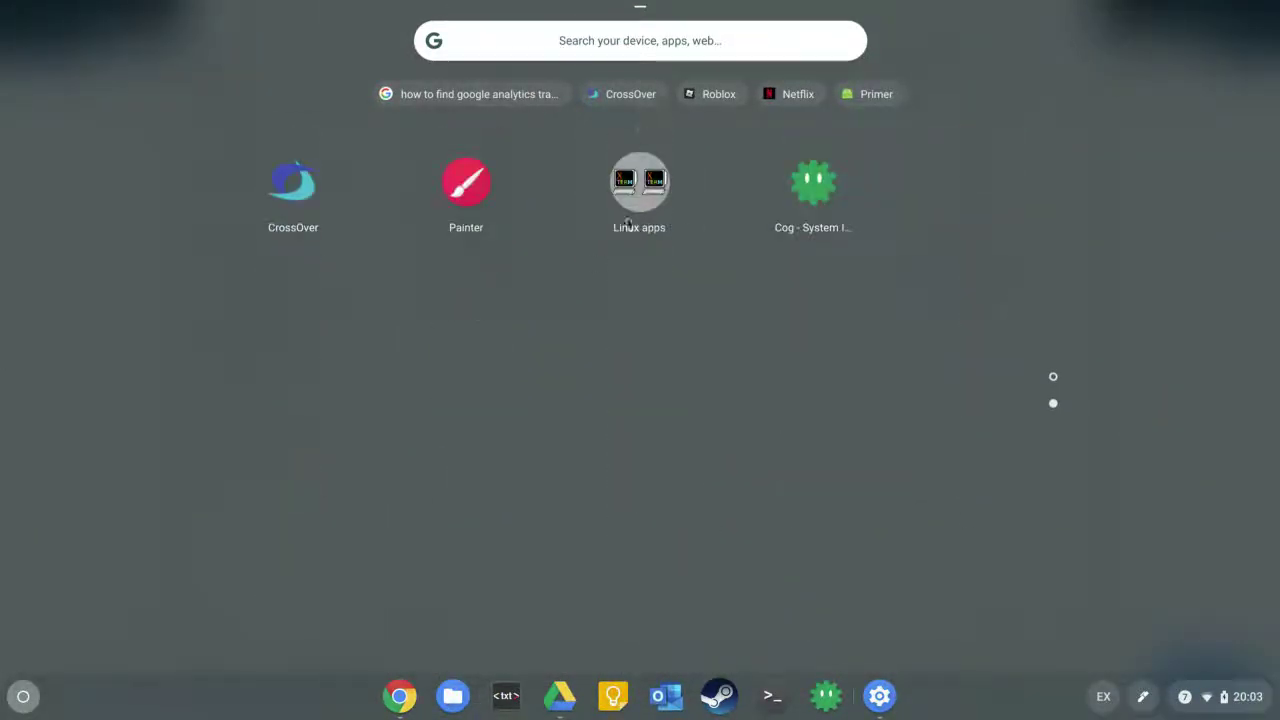
scroll(534, 413, up, 1)
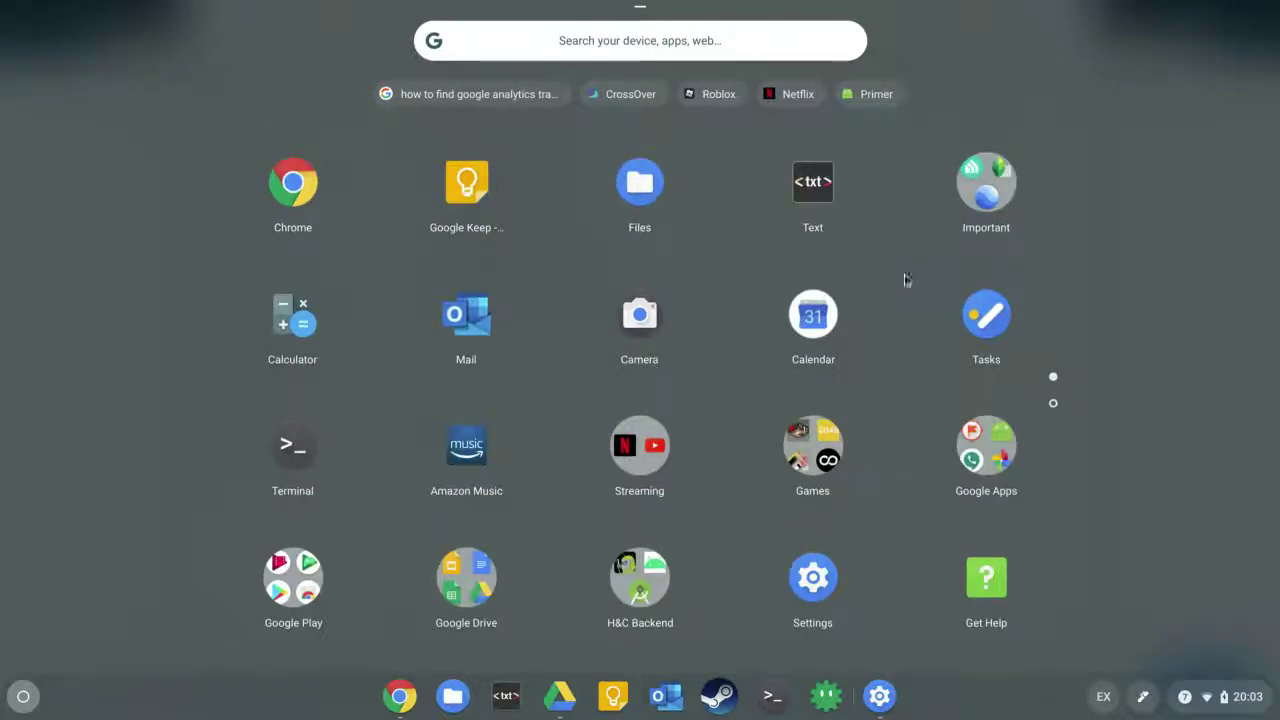
click(830, 468)
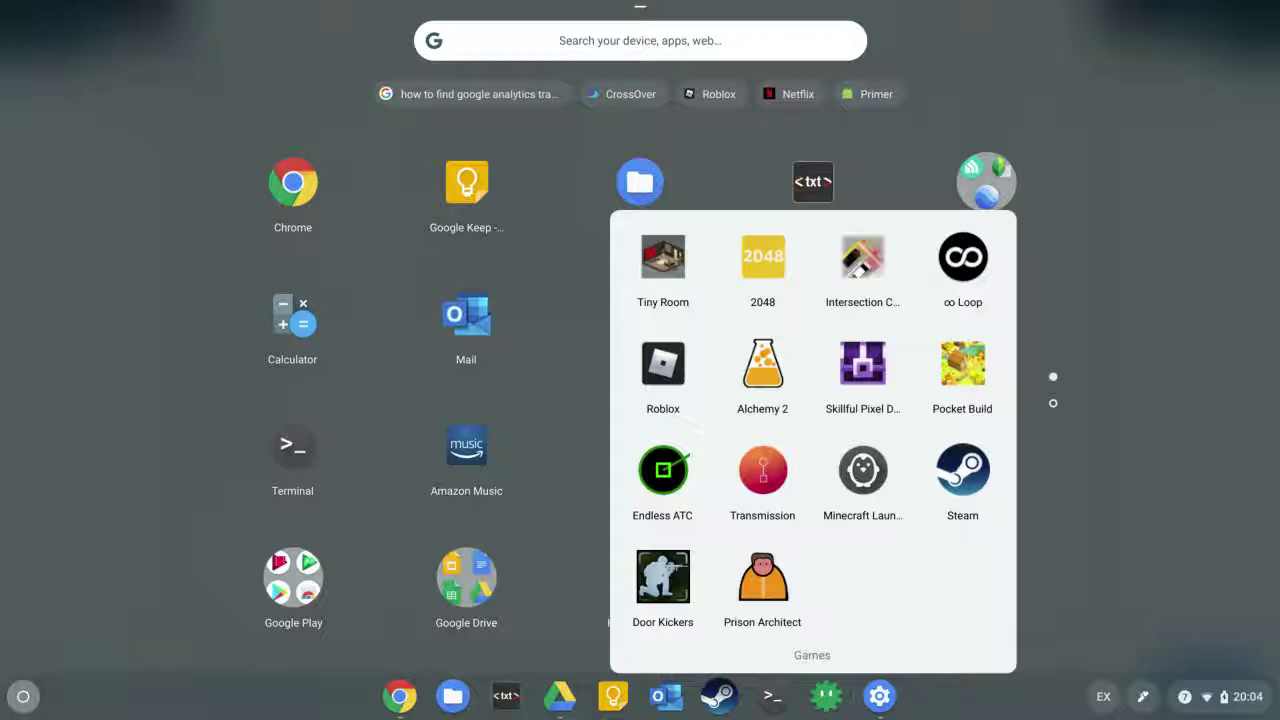
click(850, 484)
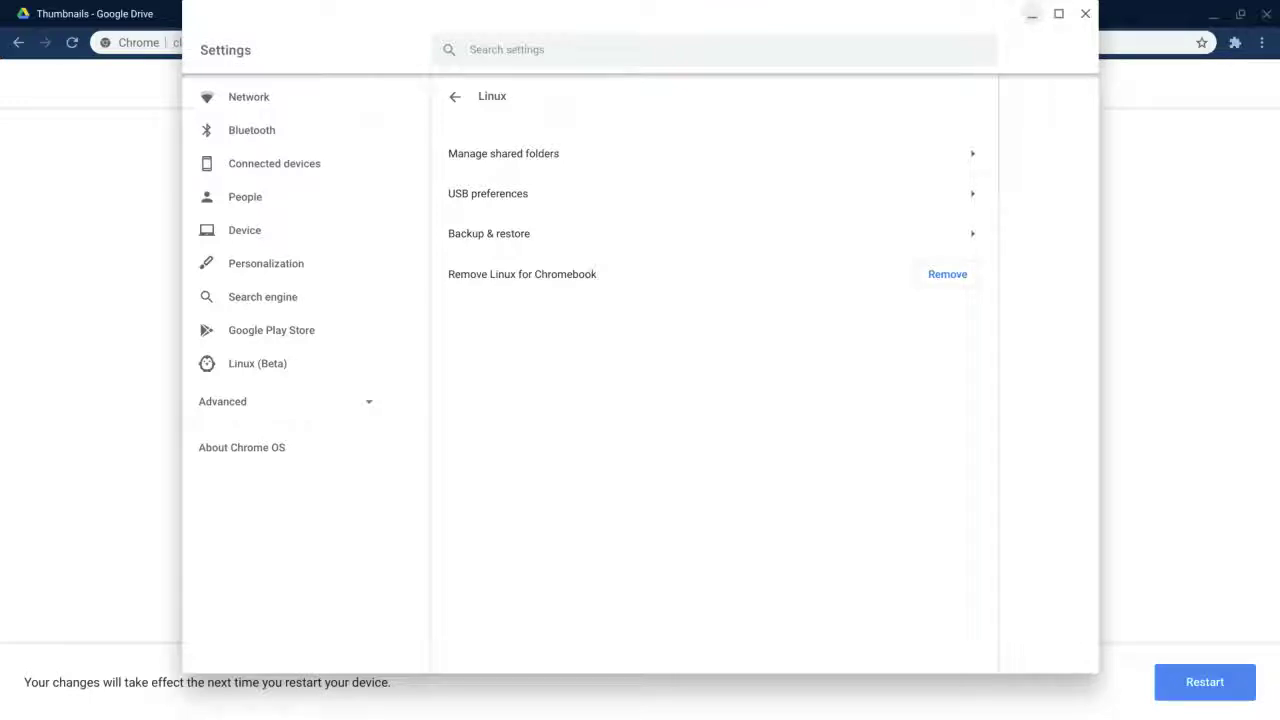
Step: Open the full app launcher, look into the Linux apps folder on its second page, and return to the first page
mouse_move(957, 718)
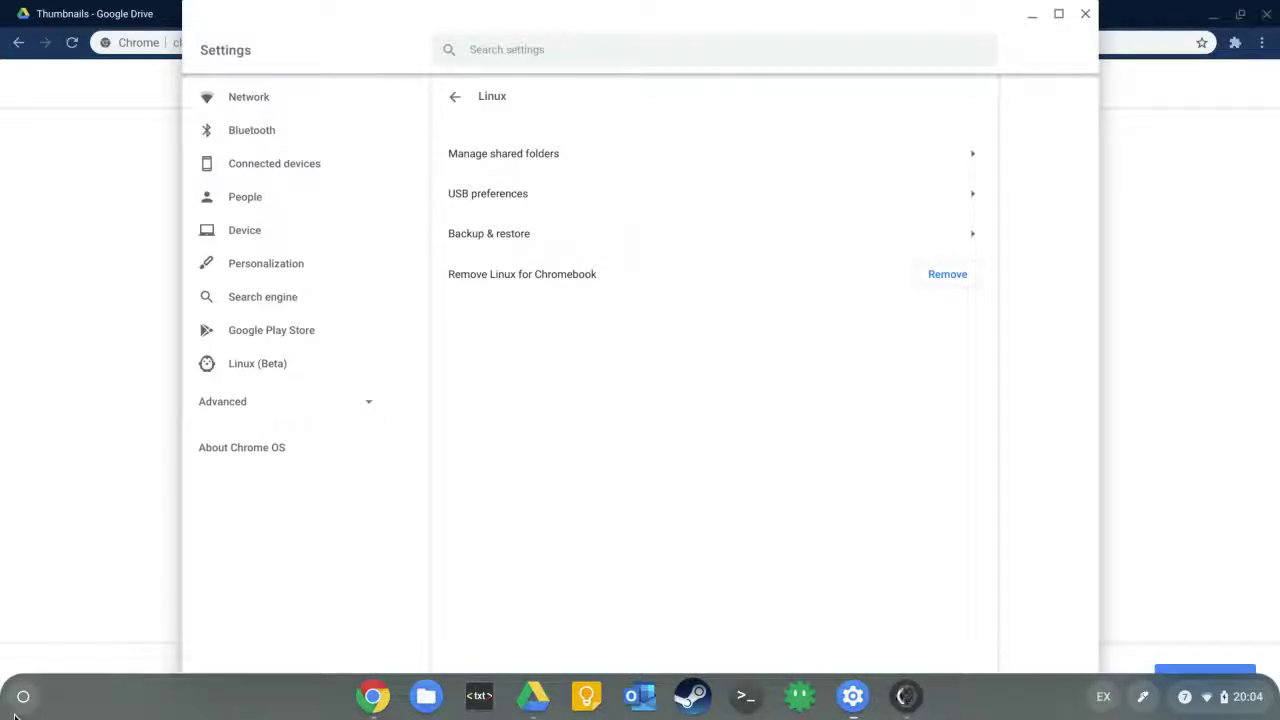
click(23, 696)
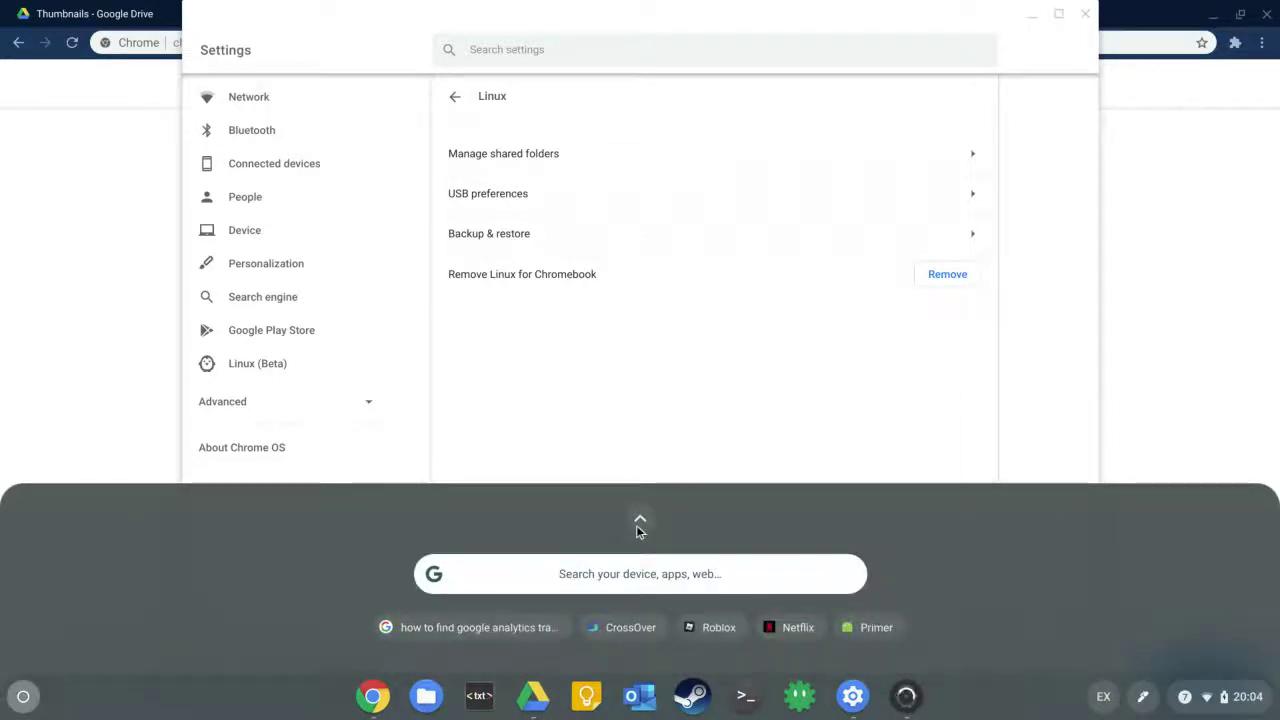
click(637, 522)
scroll(768, 489, down, 1)
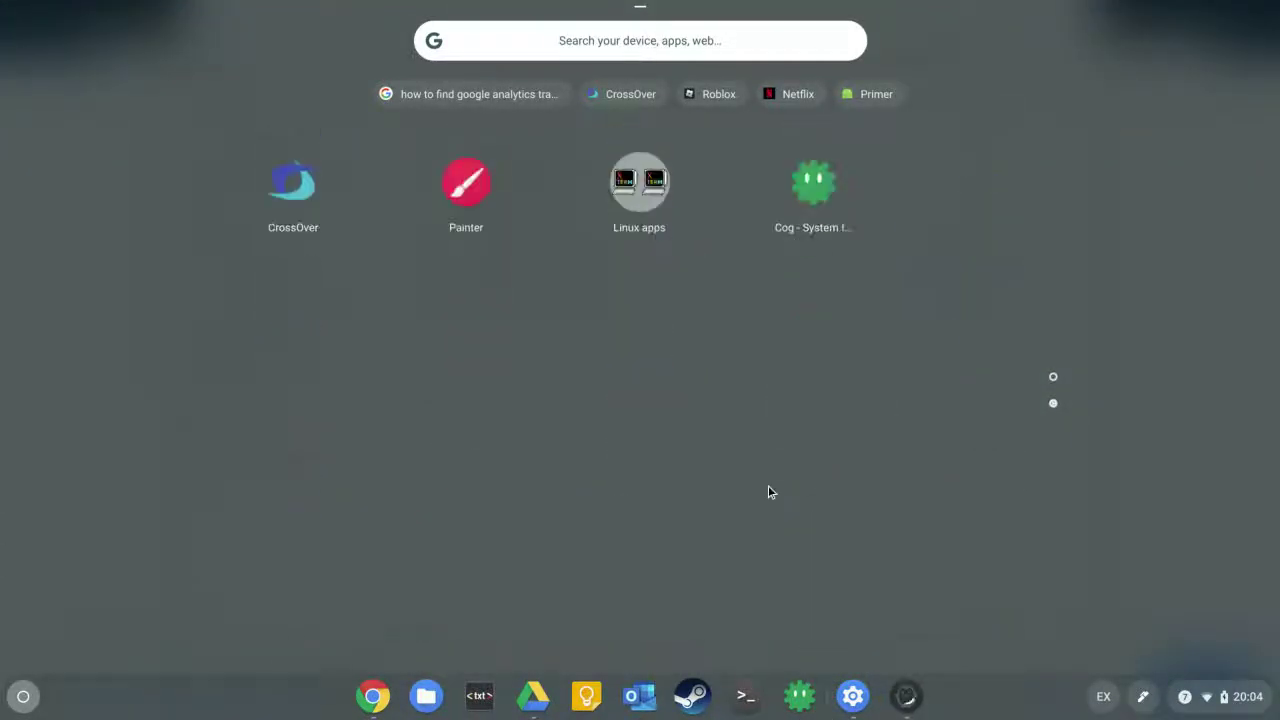
click(634, 213)
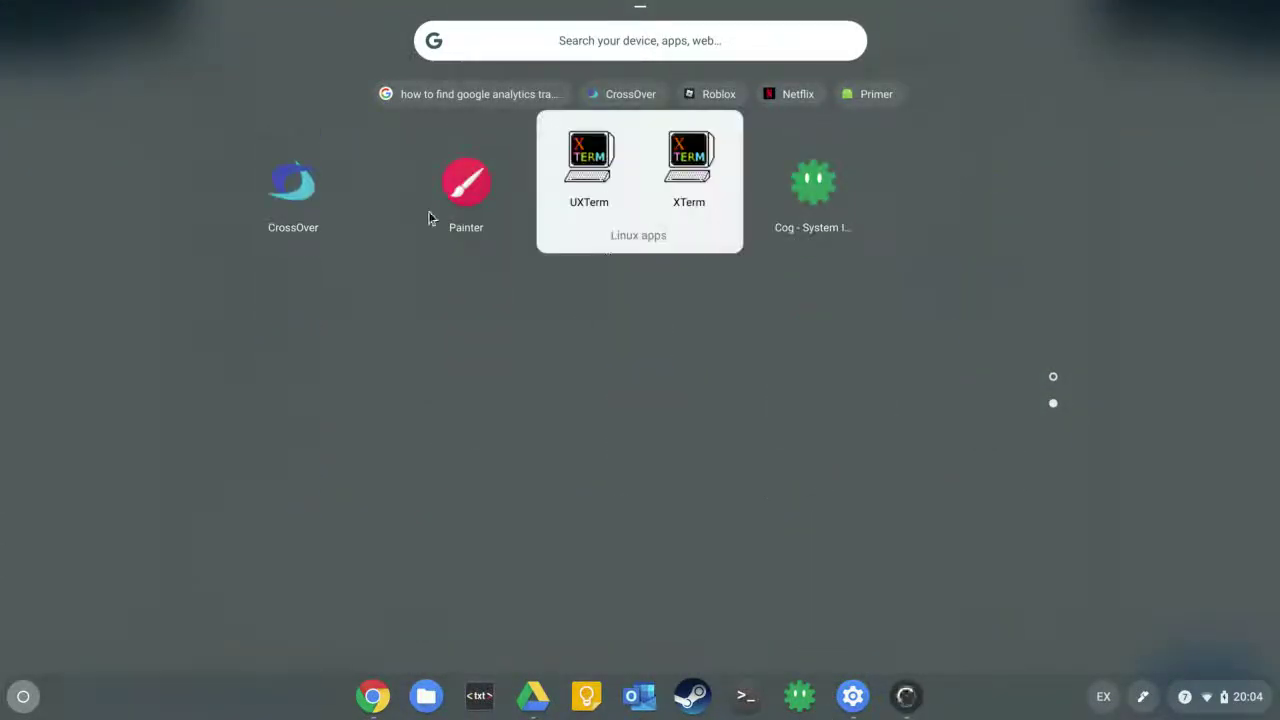
click(629, 457)
scroll(629, 457, up, 1)
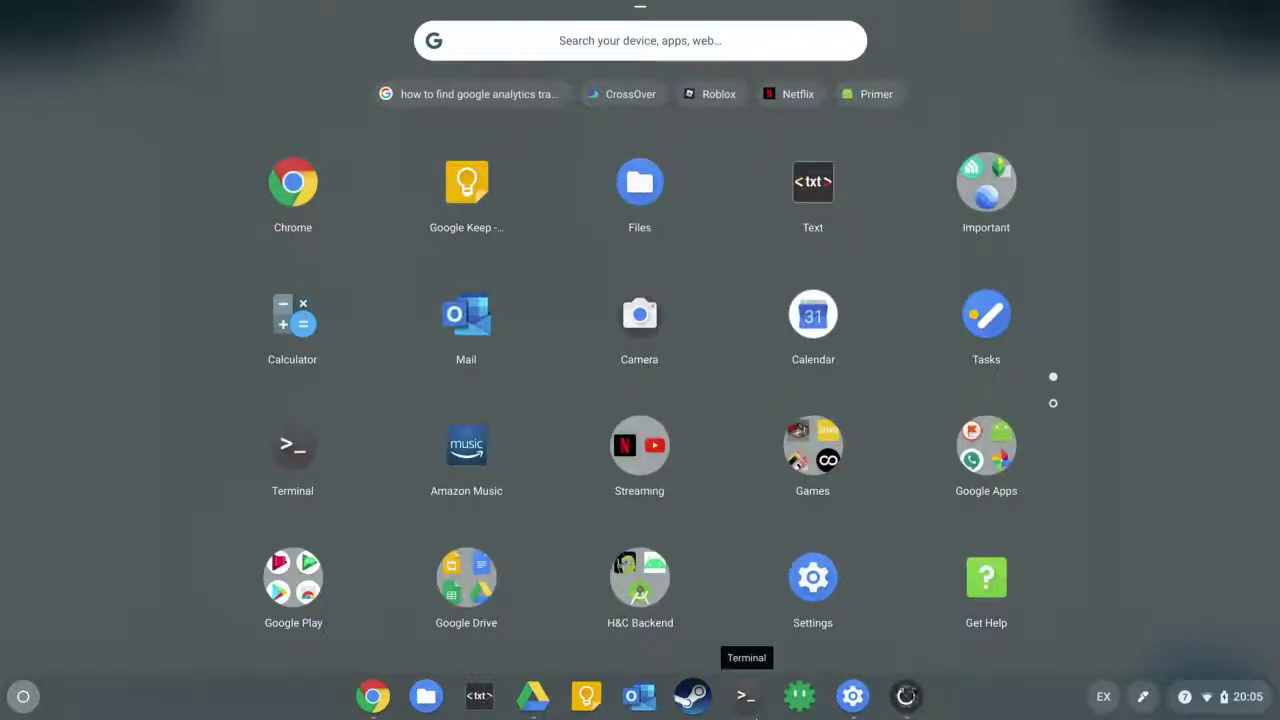
Step: Open the Terminal, move its window over the Settings window, and try running the command sudo apt get
click(746, 696)
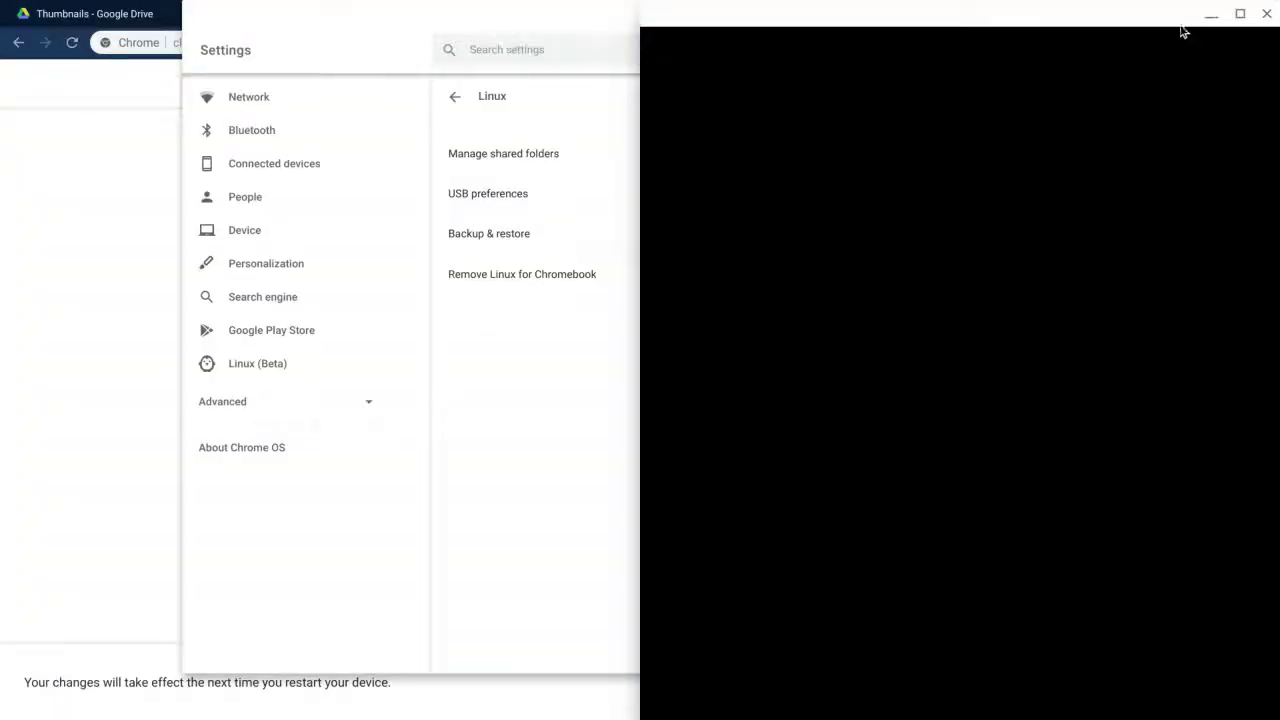
drag(1172, 21, 610, 6)
text(do)
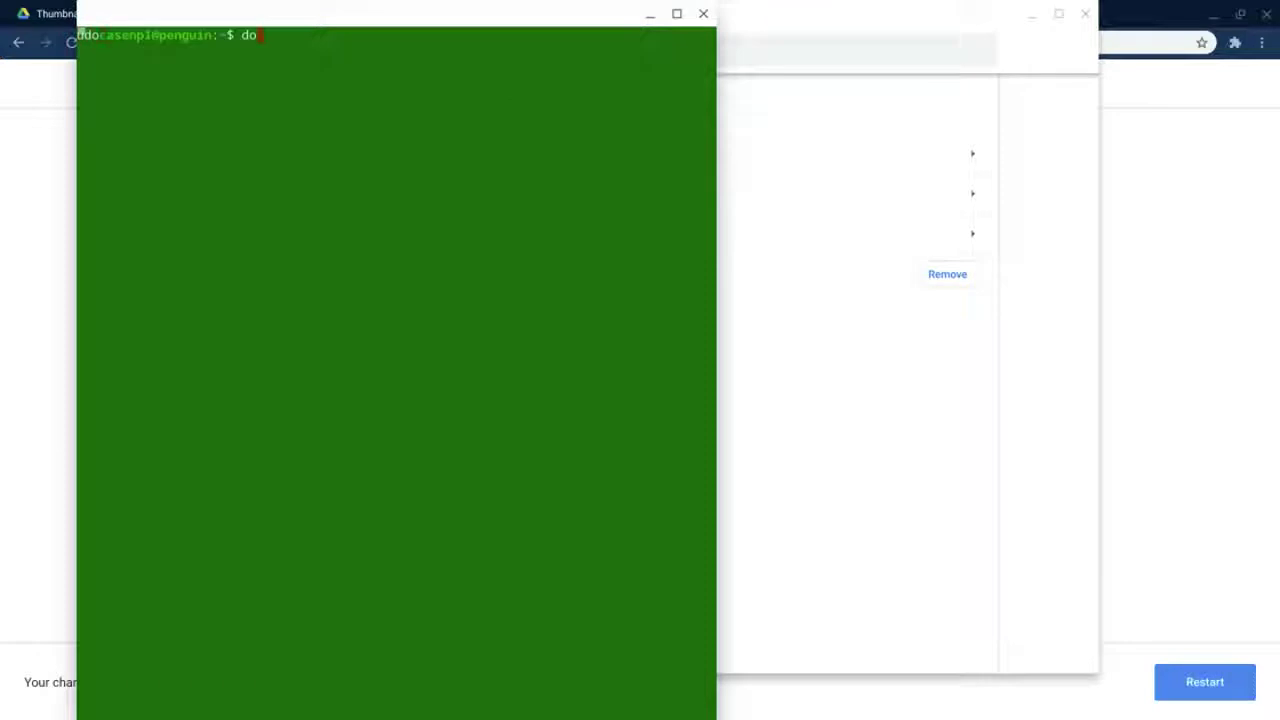
key(BackSpace)
key(BackSpace)
text(s)
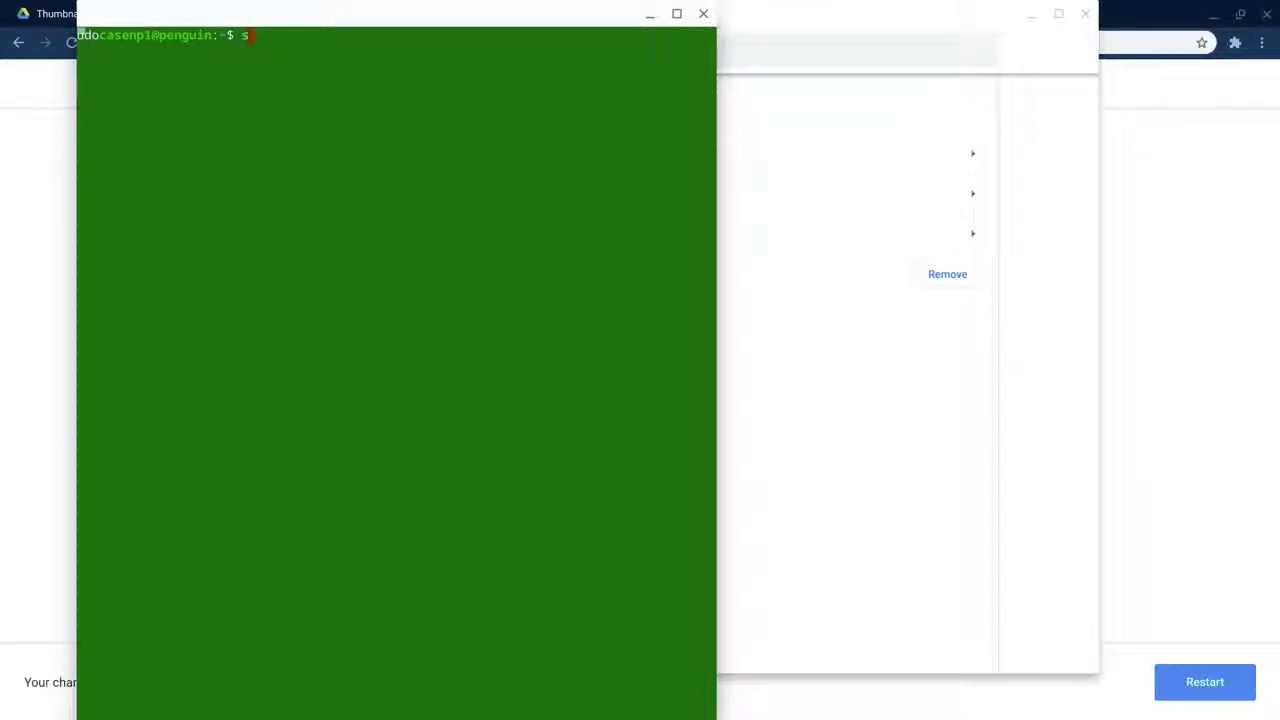
text(udo apt )
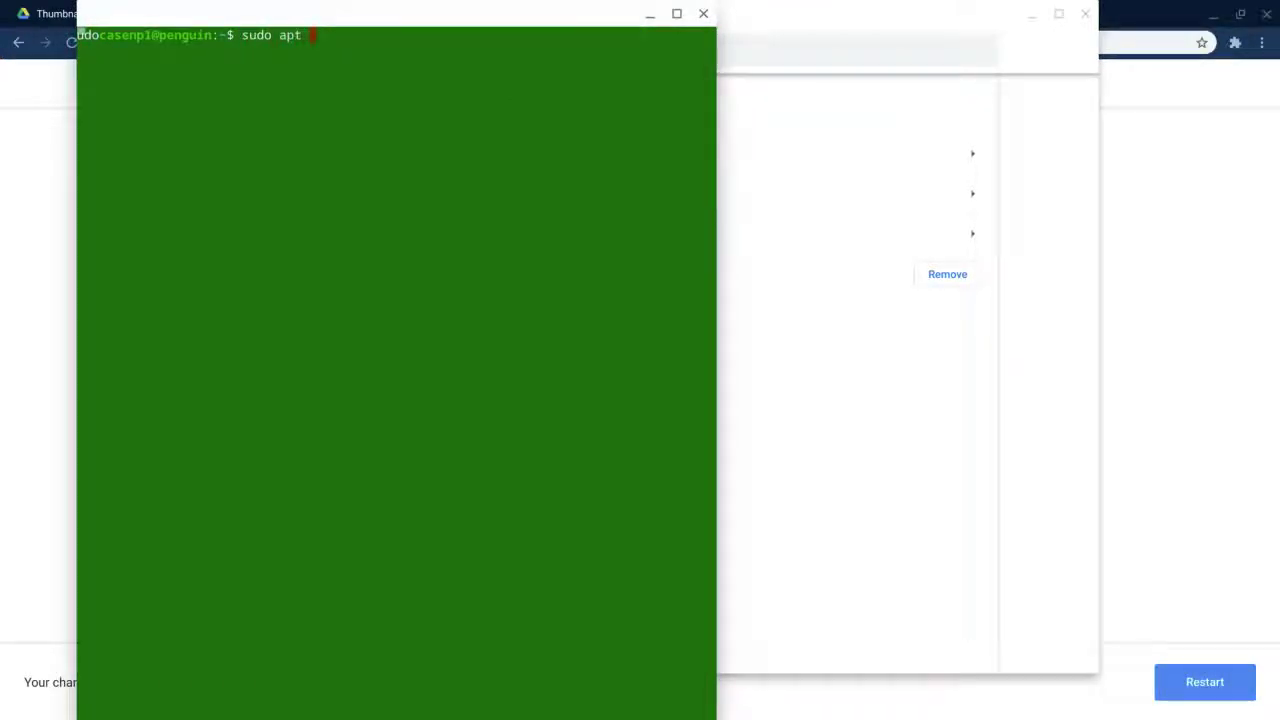
text(get)
key(Return)
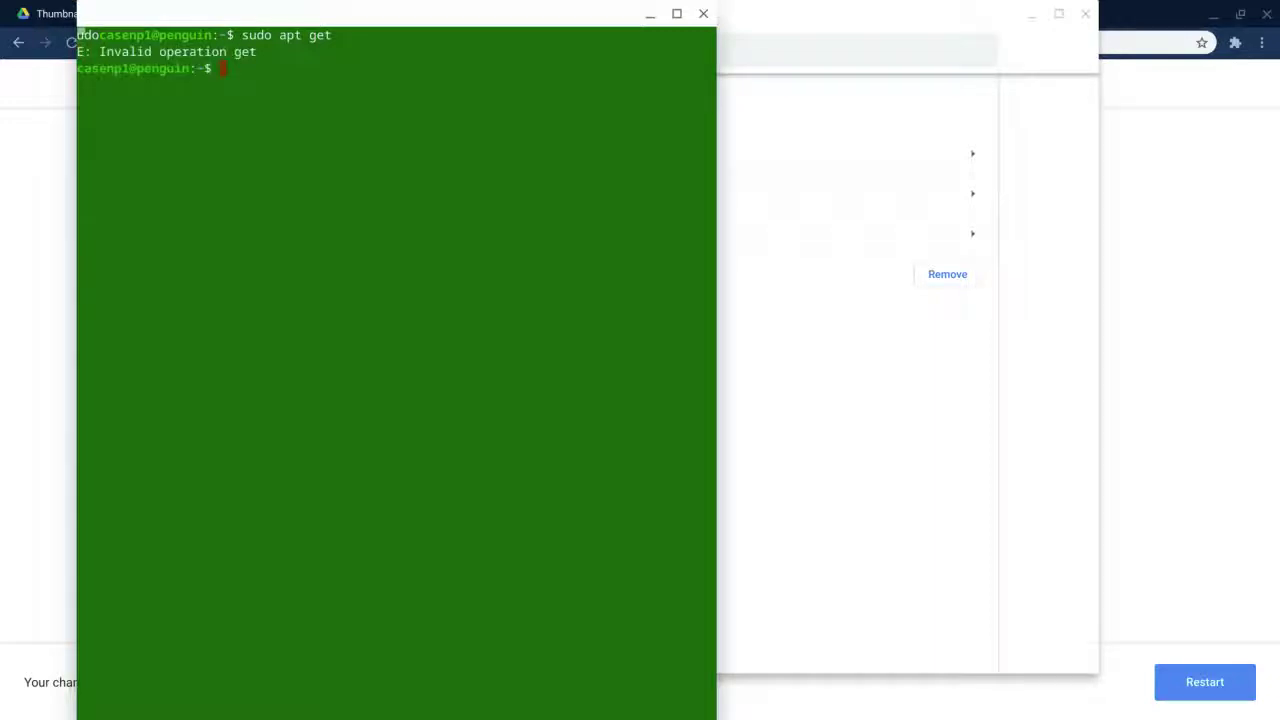
Step: Run sudo apt install in the Terminal, then close the Terminal and confirm leaving the app
text(sudo)
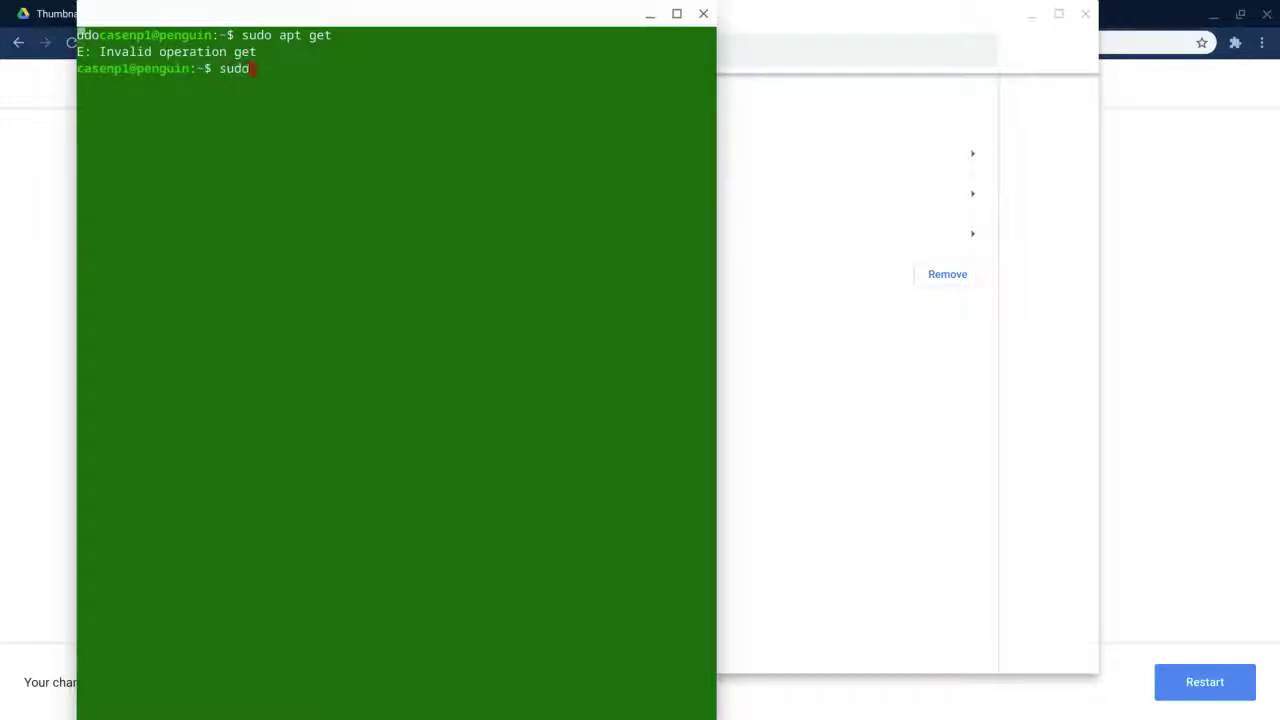
text( apt is)
key(BackSpace)
text(nstall)
key(Return)
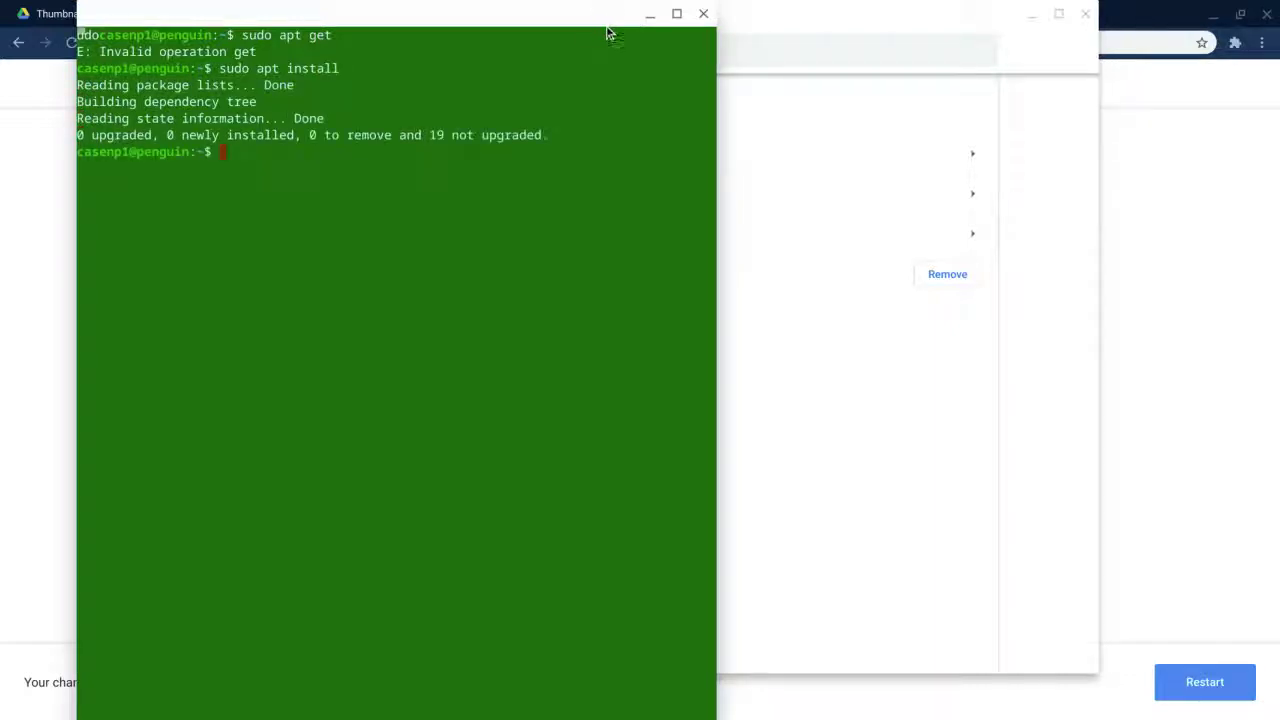
click(703, 13)
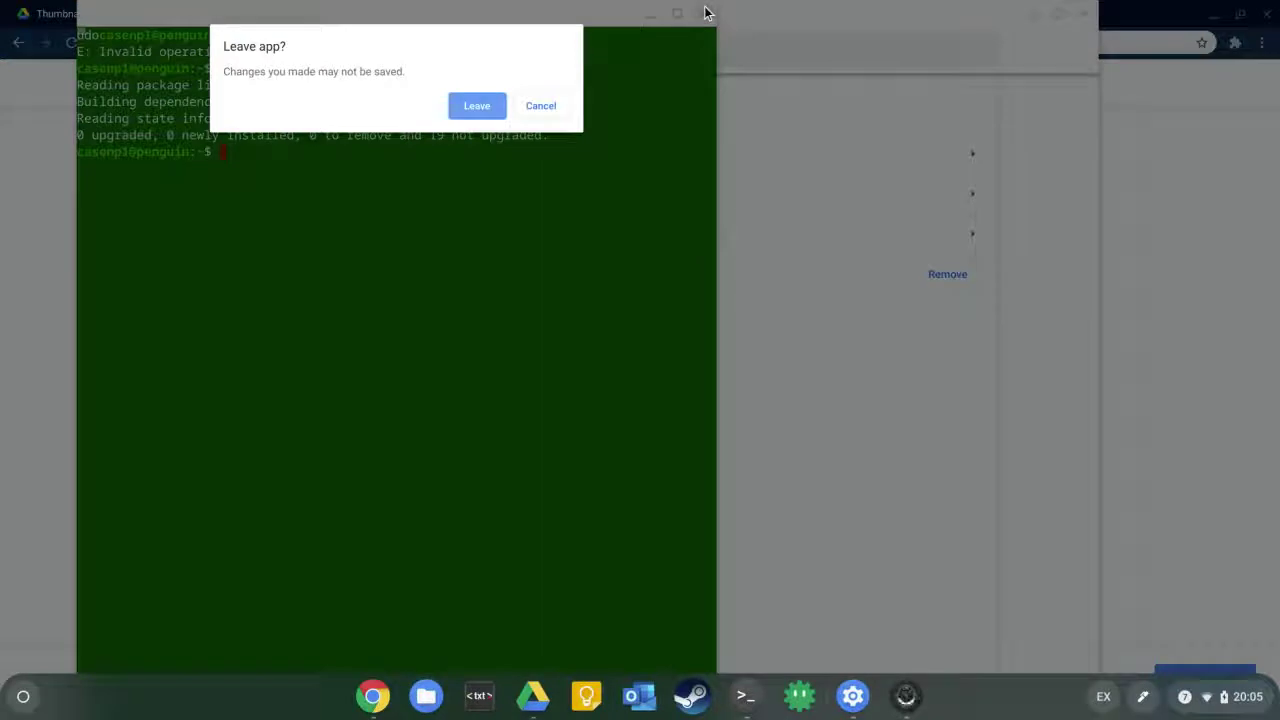
click(490, 106)
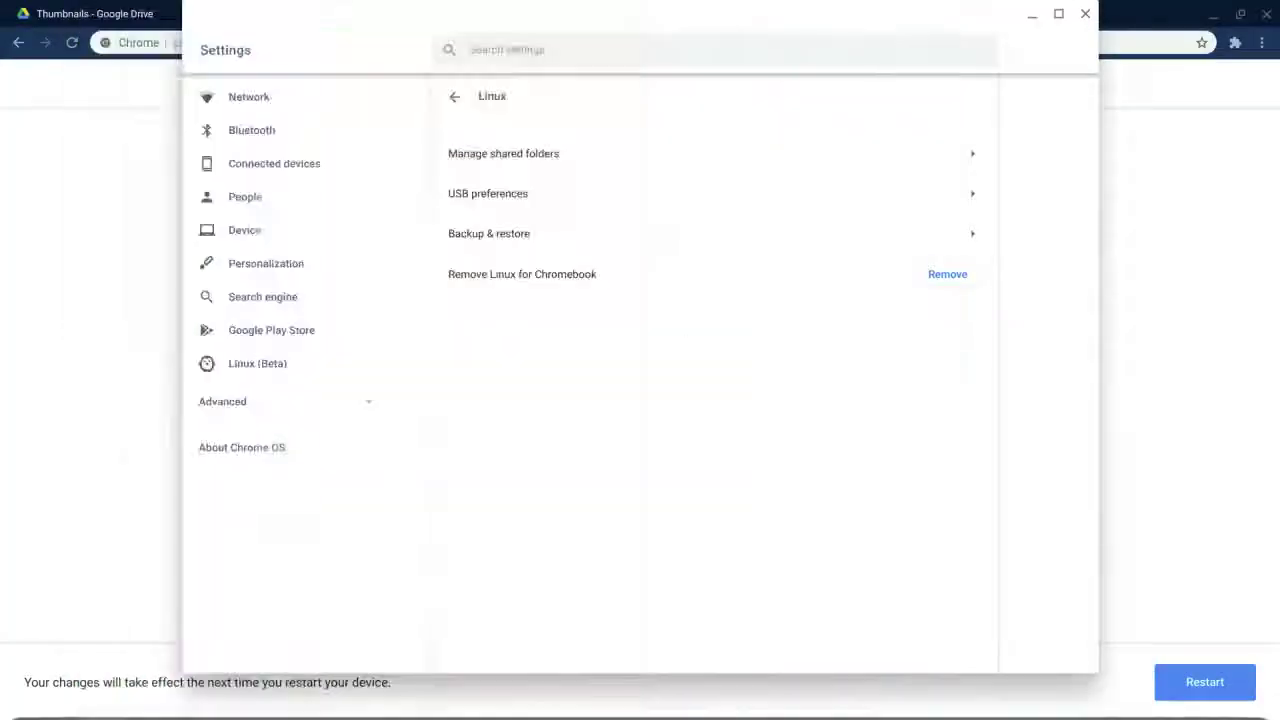
Step: Reopen the system Settings from the quick settings and go to the About Chrome OS page
click(1215, 696)
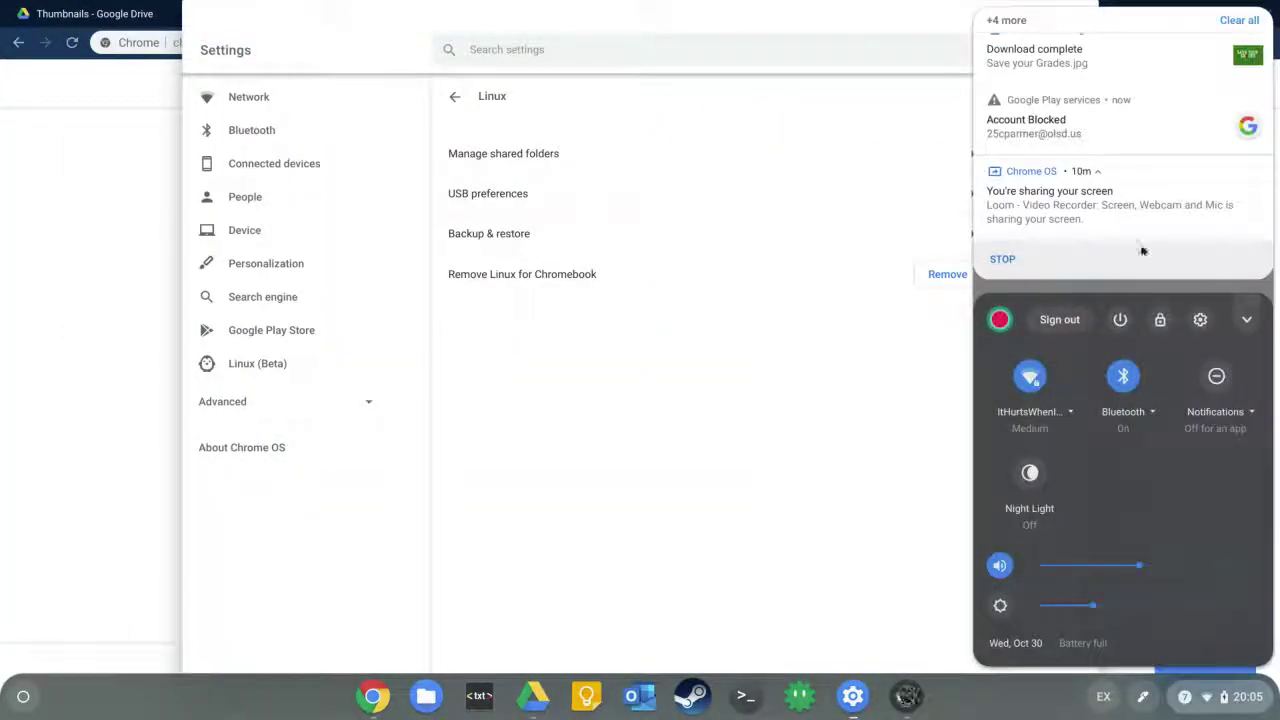
click(1200, 319)
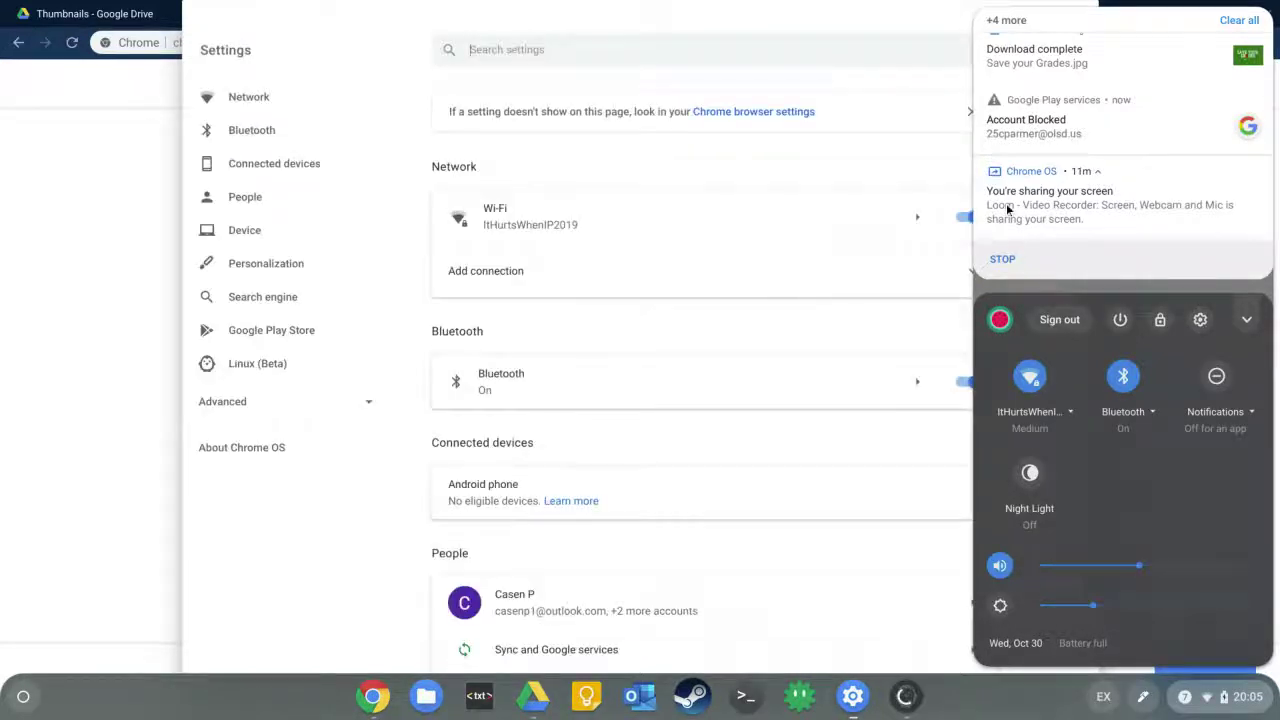
click(264, 542)
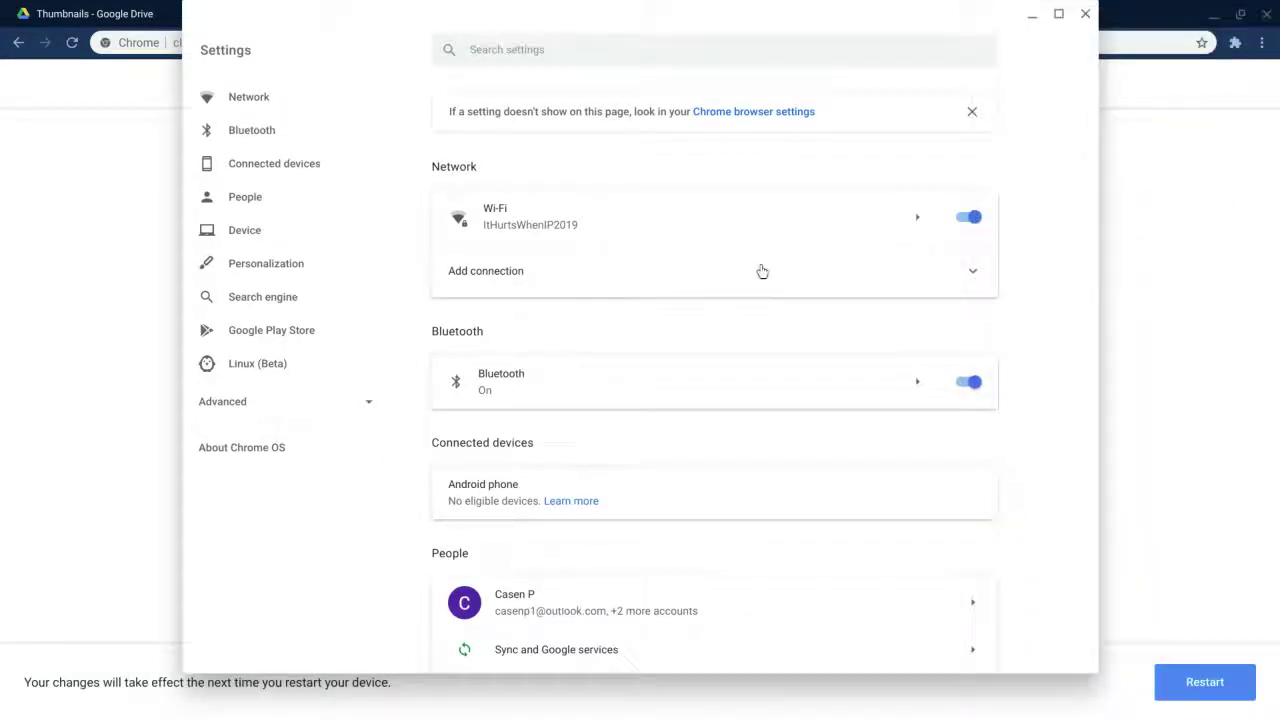
click(254, 446)
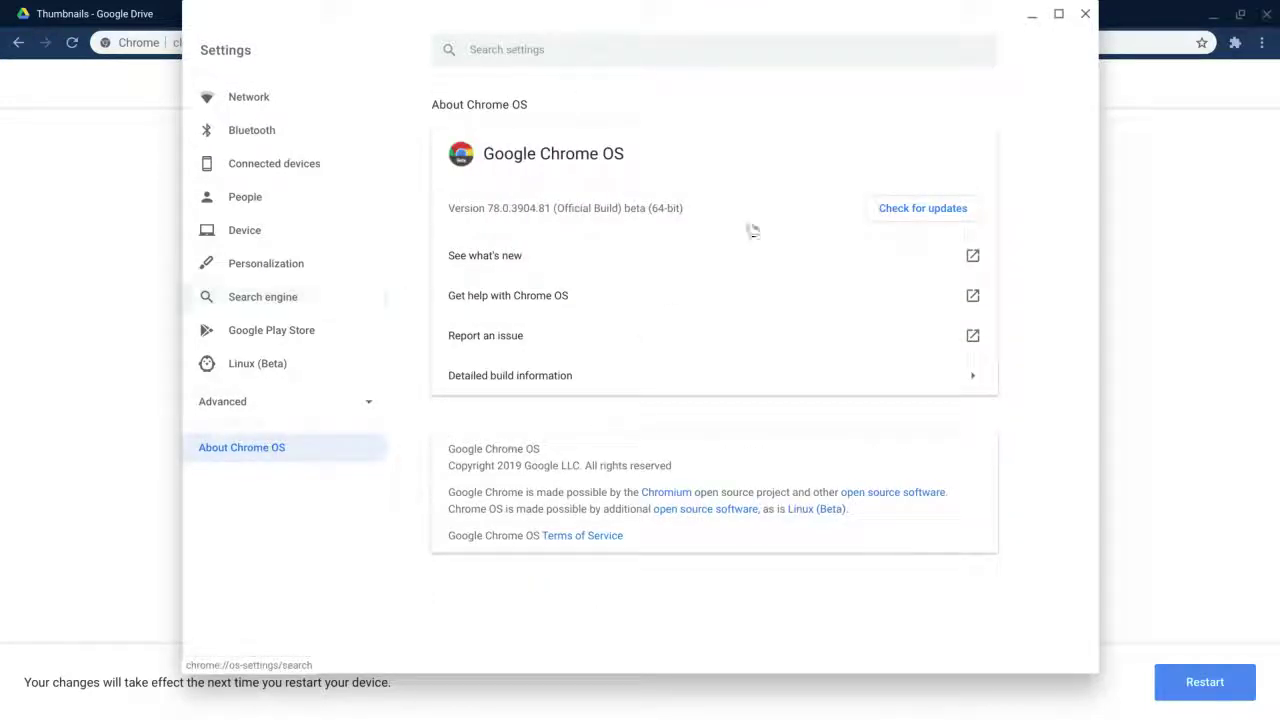
Step: Close the still-loading Minecraft Launcher from the shelf
mouse_move(906, 700)
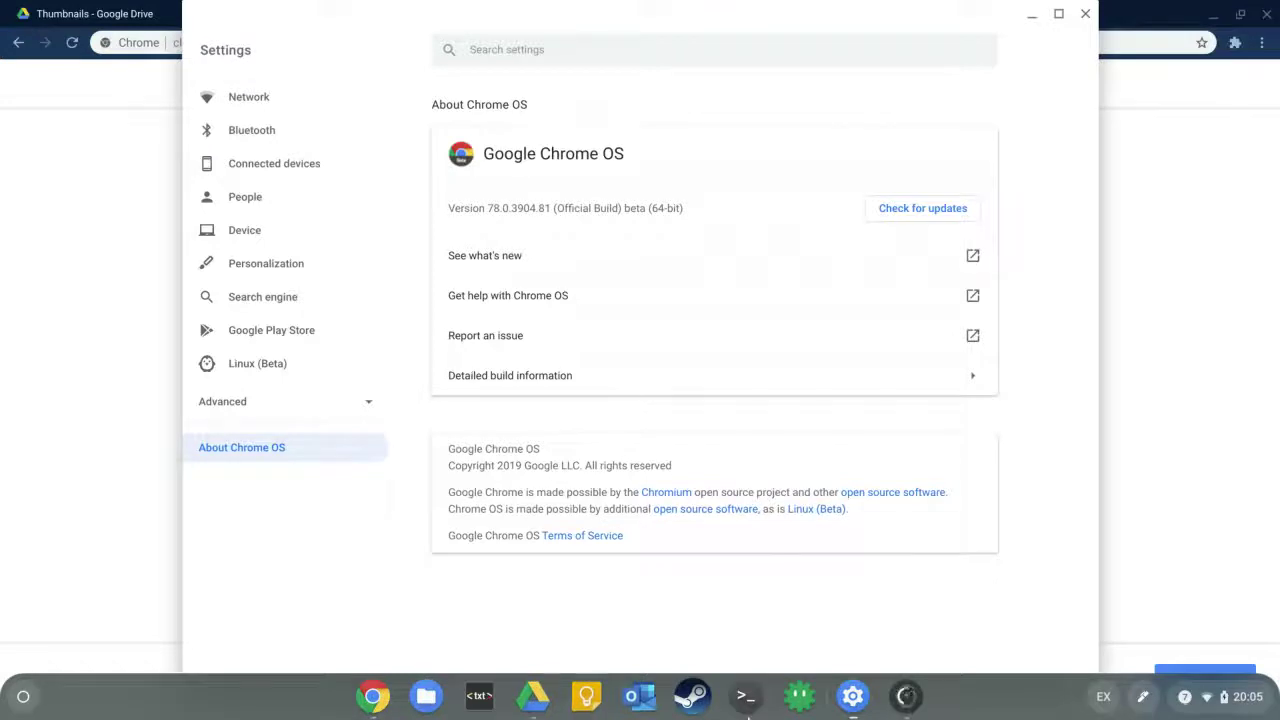
right_click(906, 696)
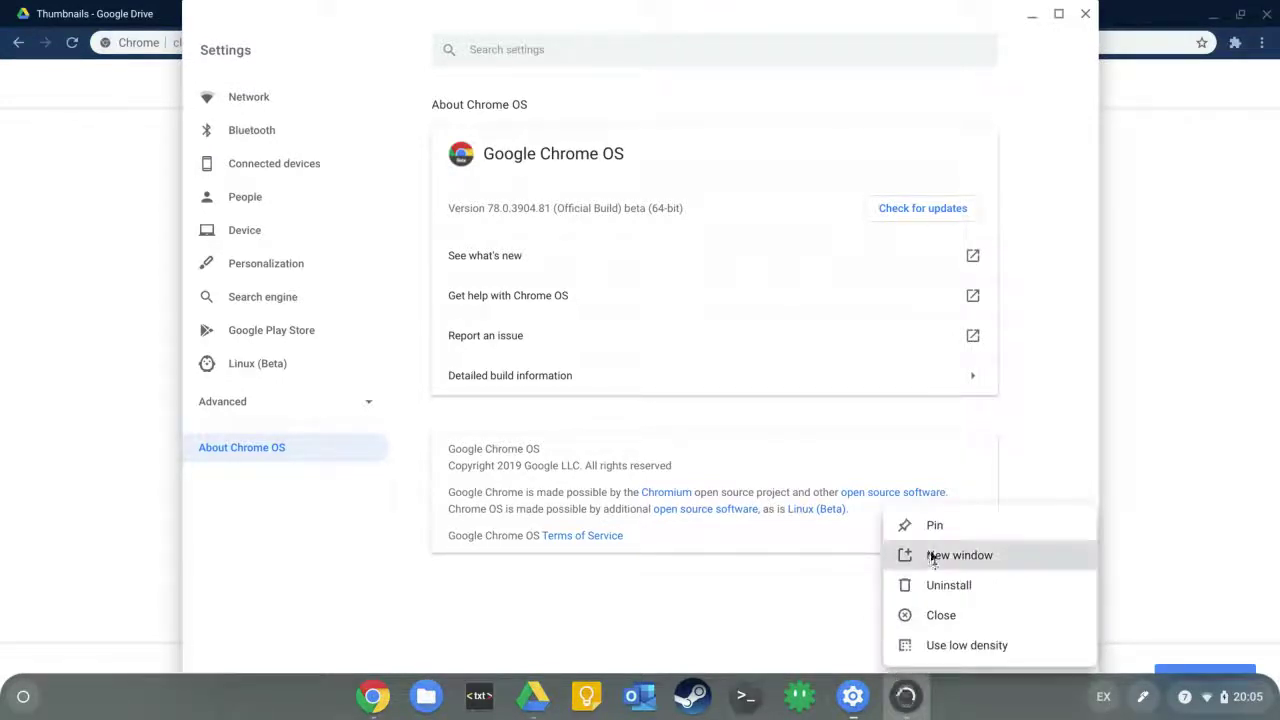
click(932, 616)
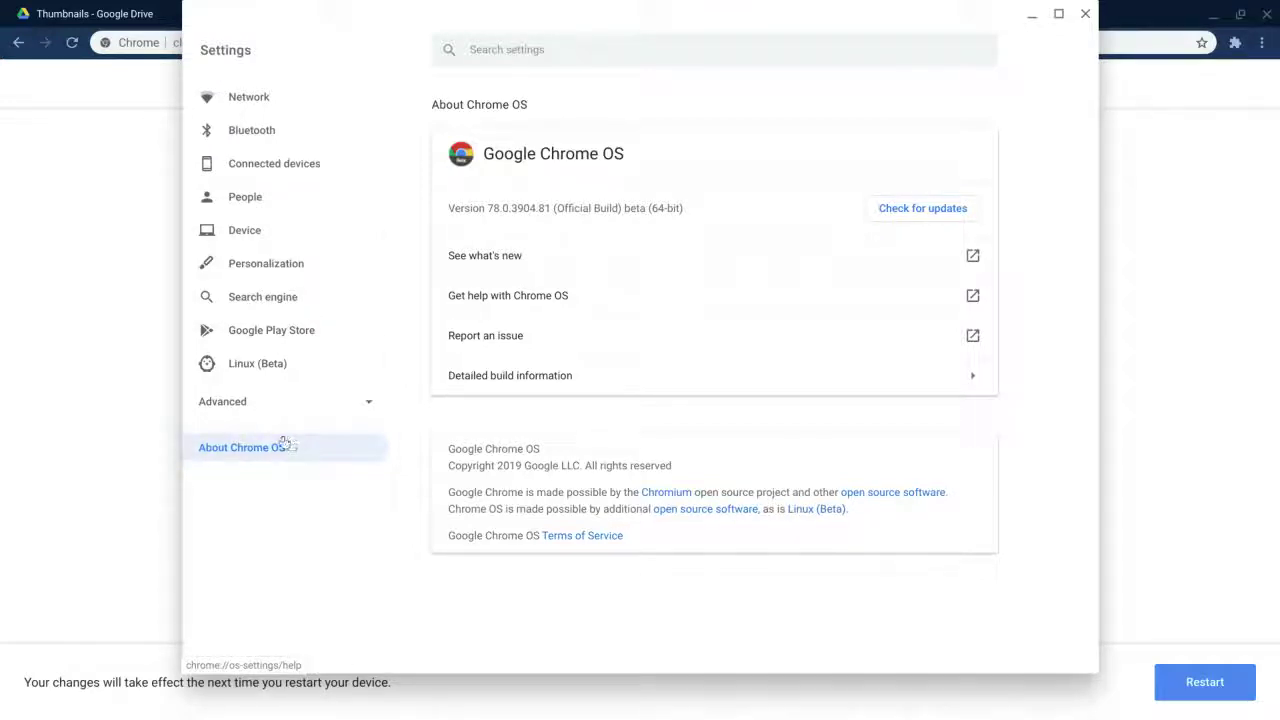
Step: Show the Detailed build information page in Settings, briefly minimizing the window to the Experiments page and restoring it
click(526, 376)
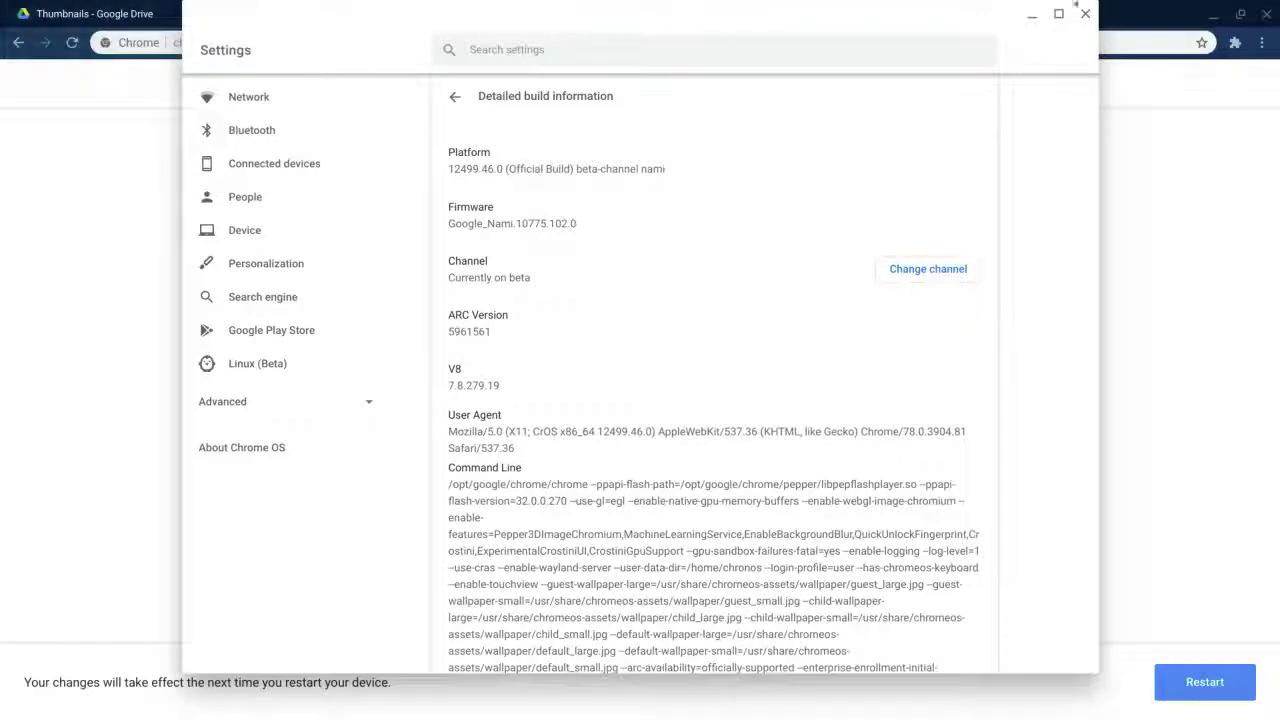
click(1032, 14)
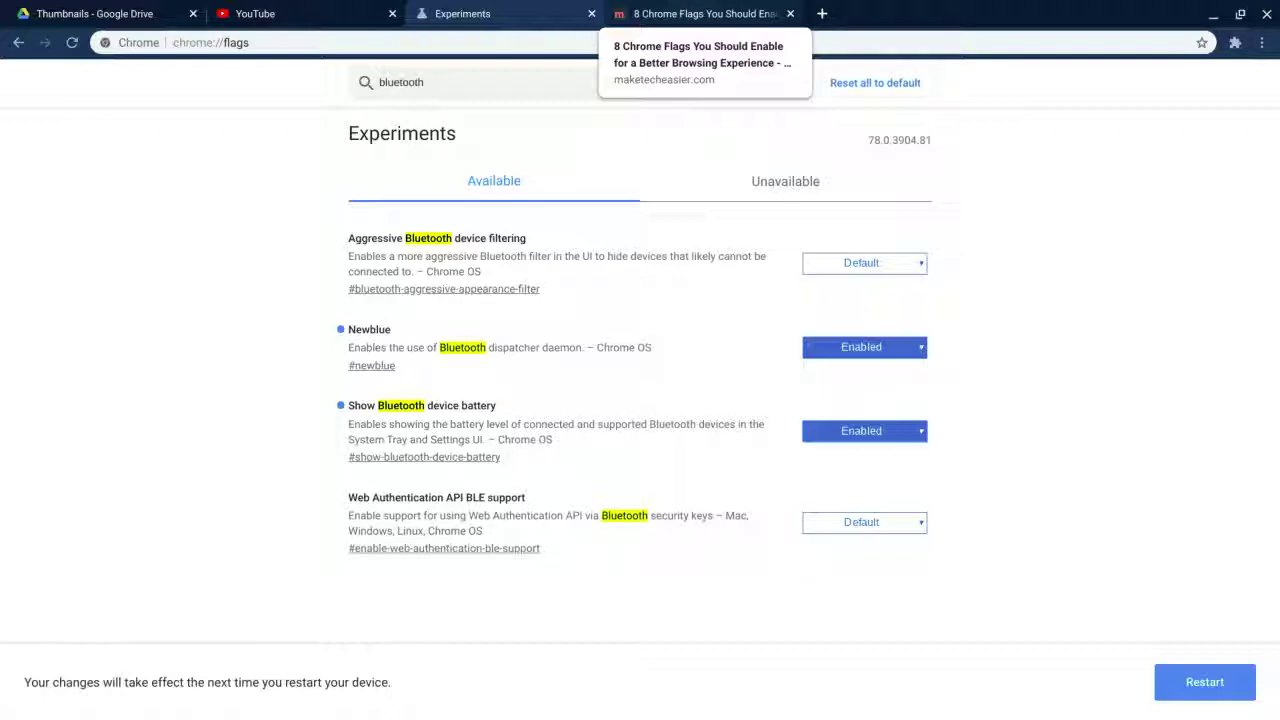
mouse_move(806, 717)
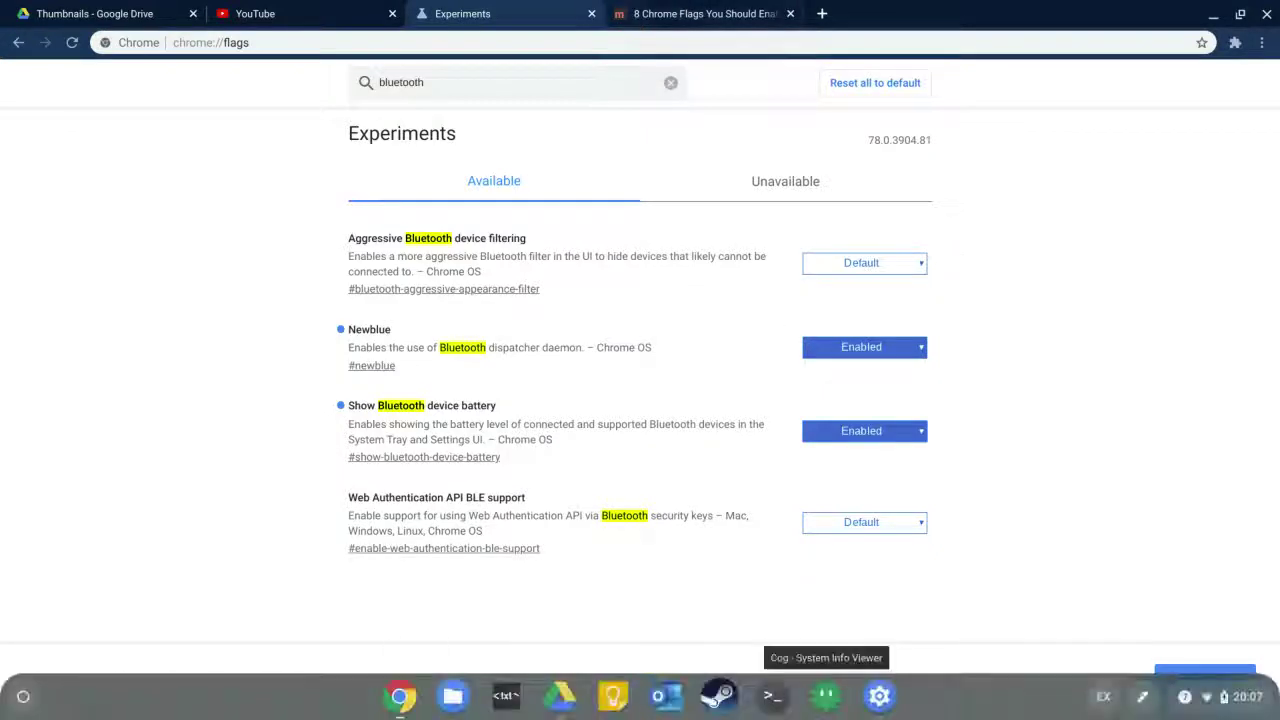
click(880, 698)
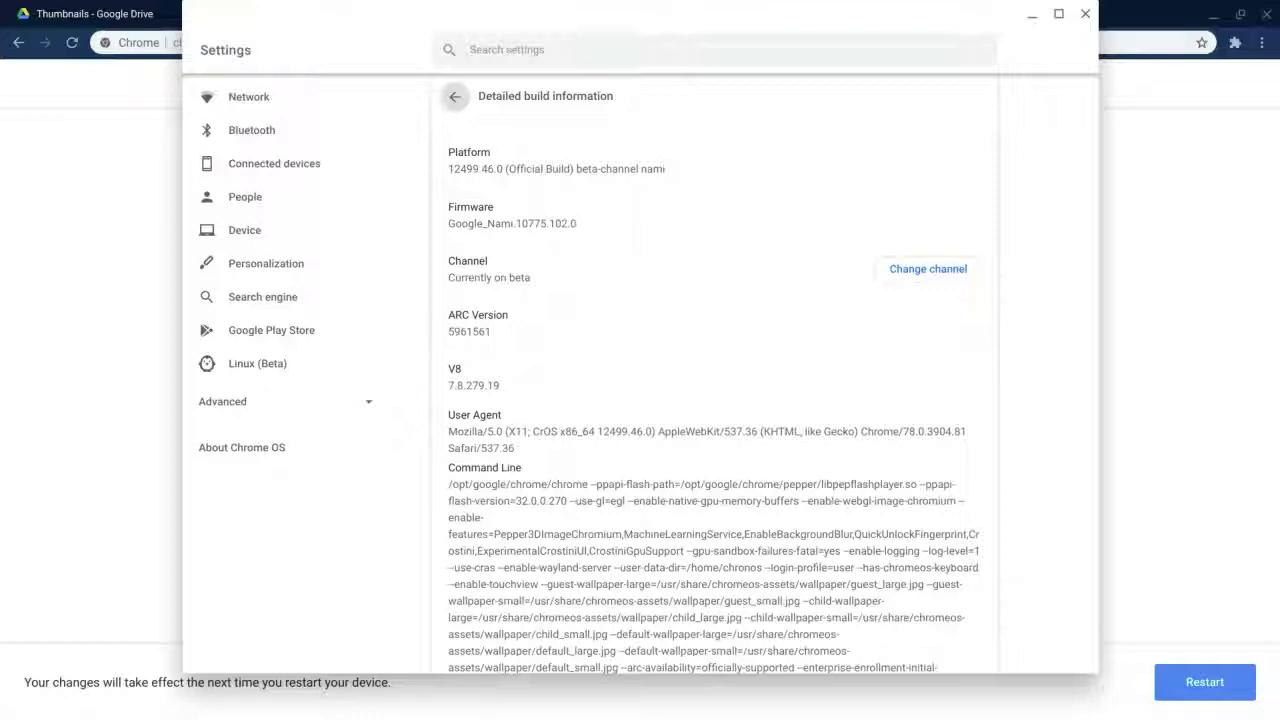
Step: Open the Files app, look through the Linux files and Downloads folders, and close it
mouse_move(700, 718)
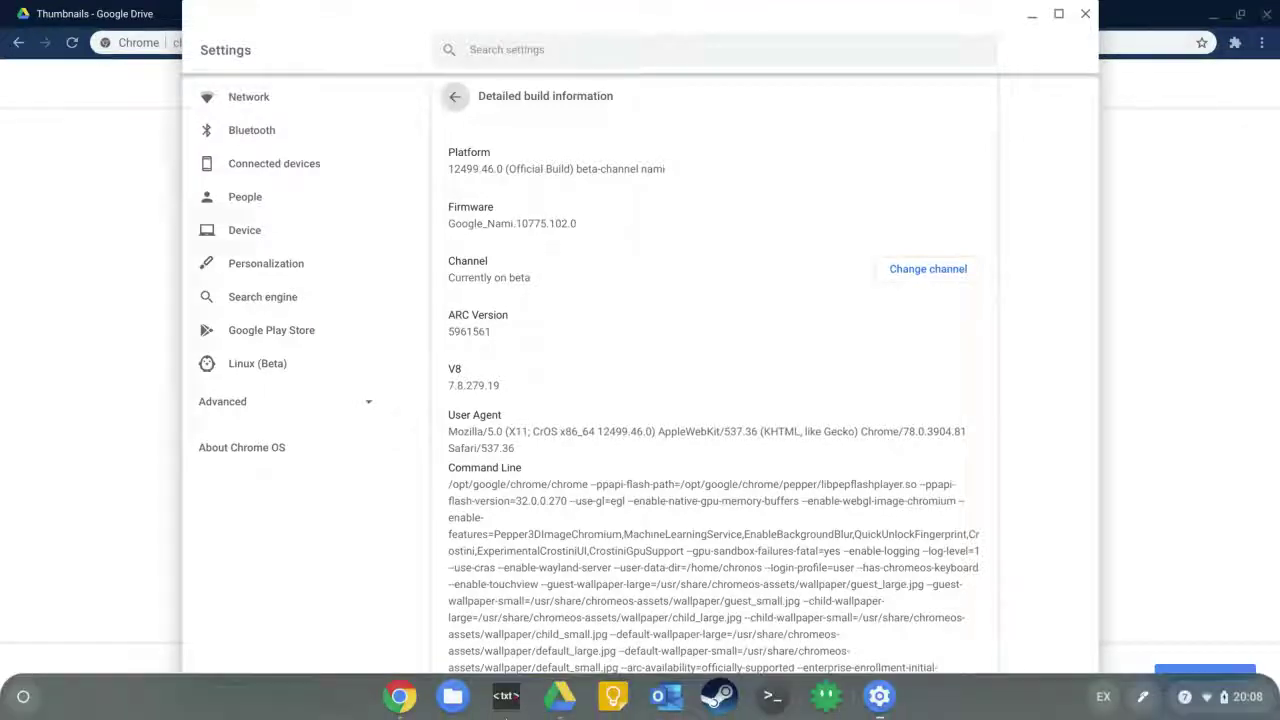
click(453, 696)
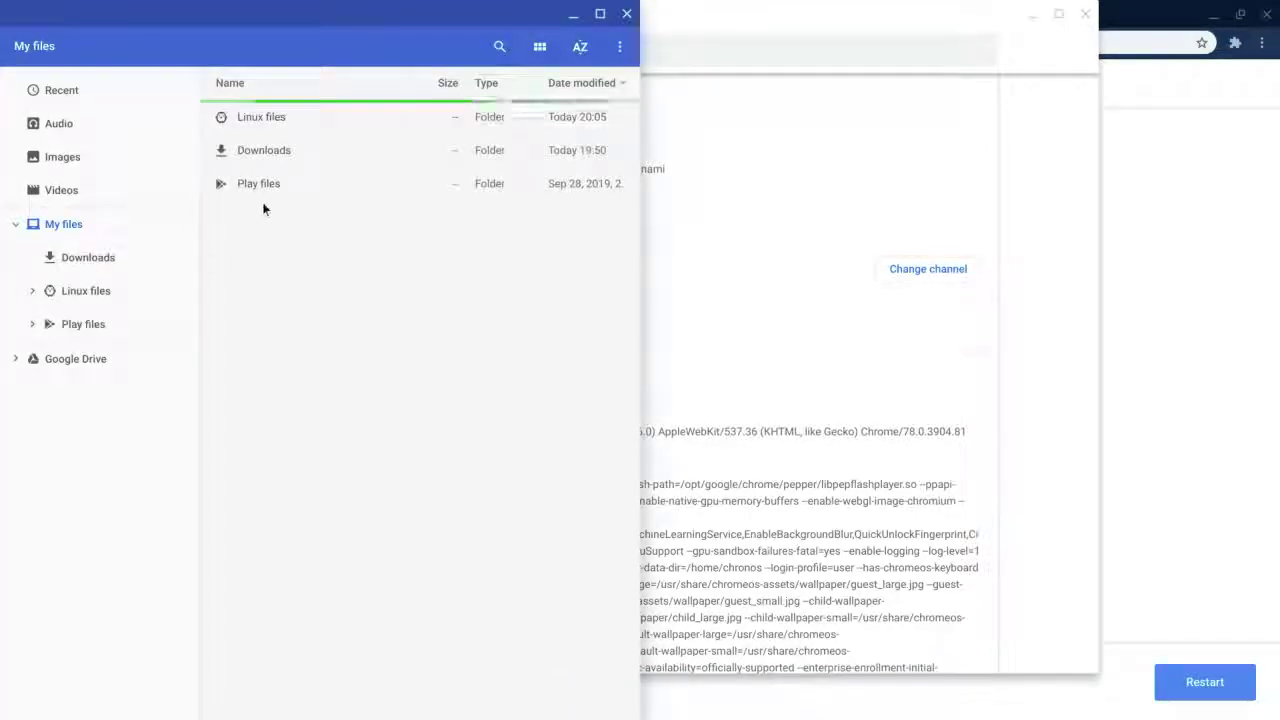
double_click(265, 120)
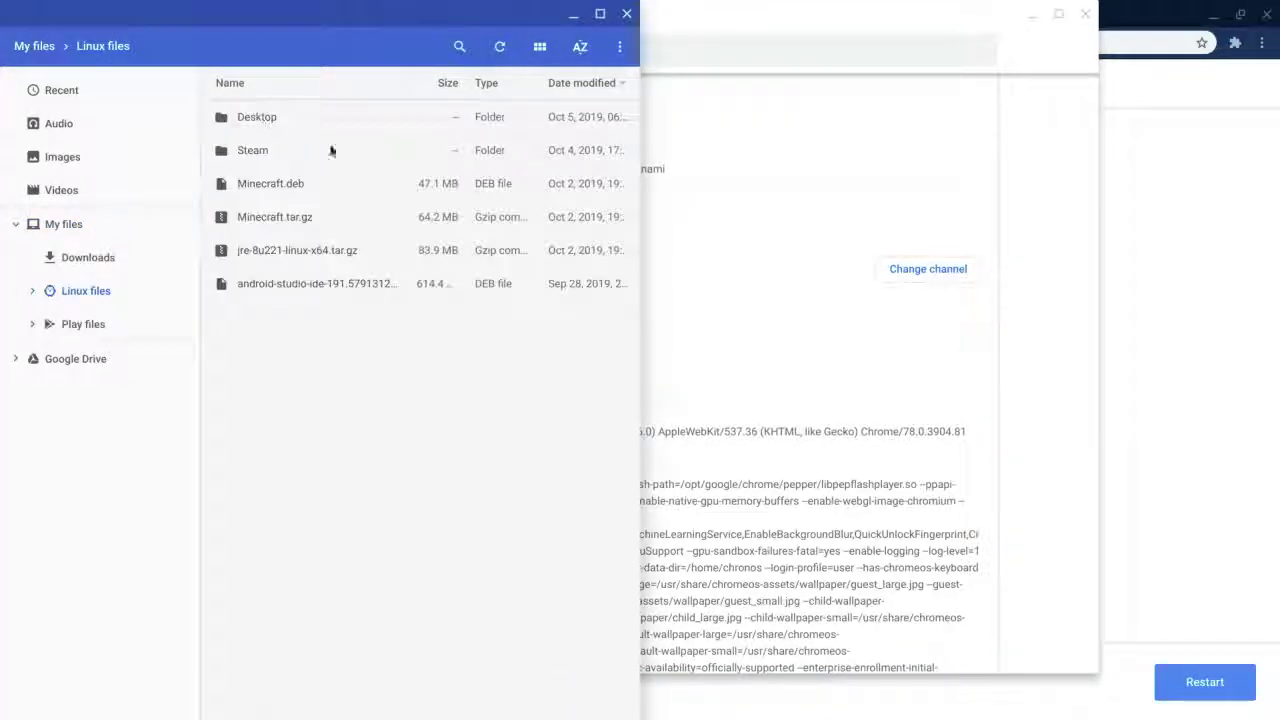
click(86, 252)
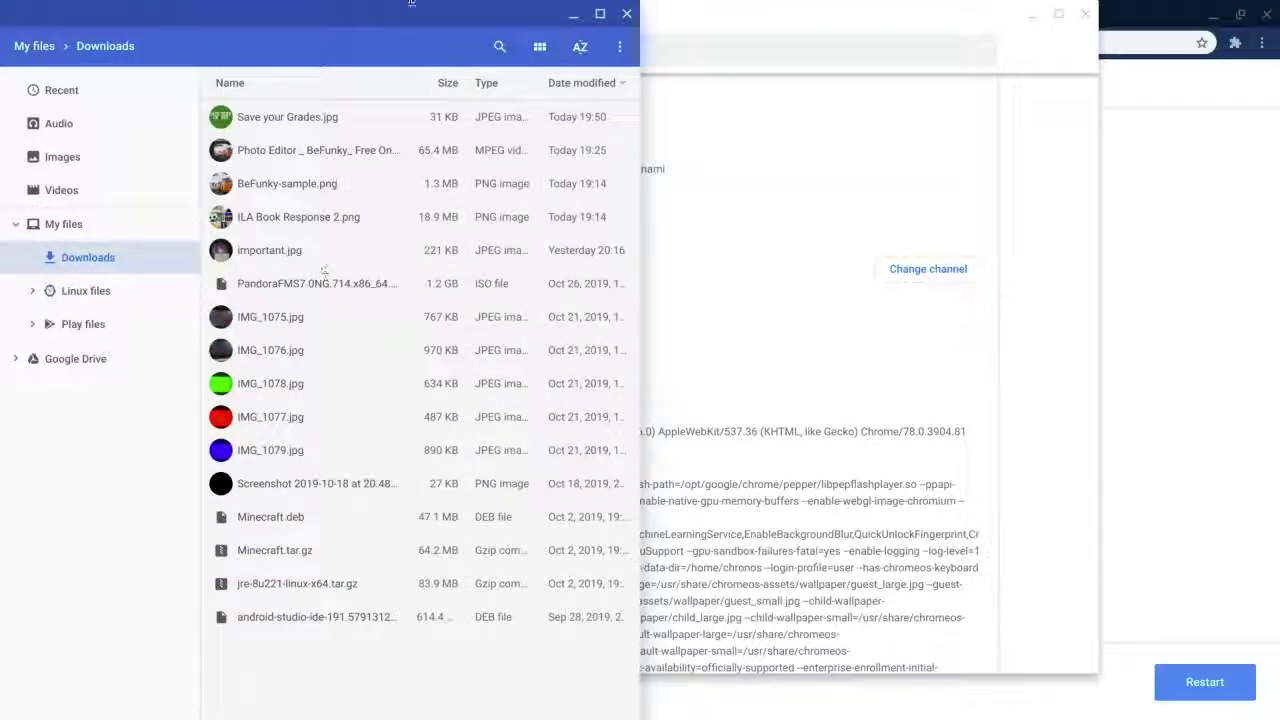
click(626, 12)
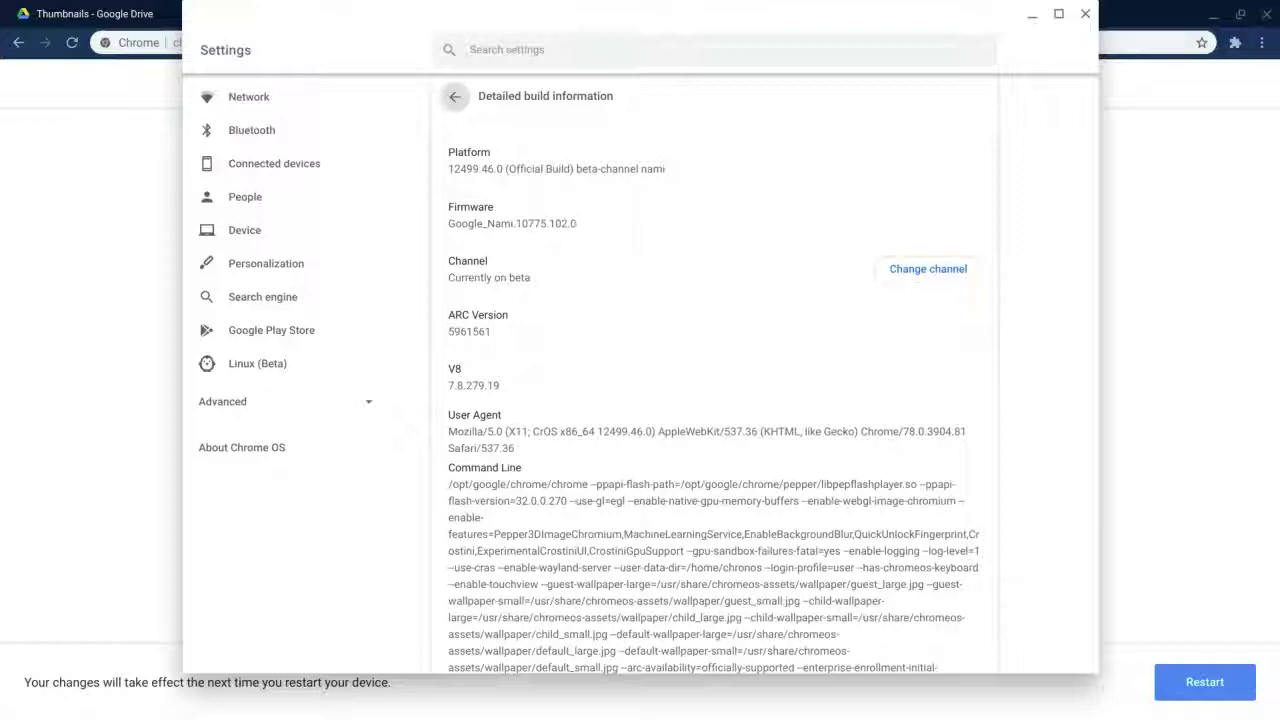
Step: Minimize Settings and switch the browser to the article "8 Chrome Flags You Should Enable for a Better Browsing Experience"
click(1033, 16)
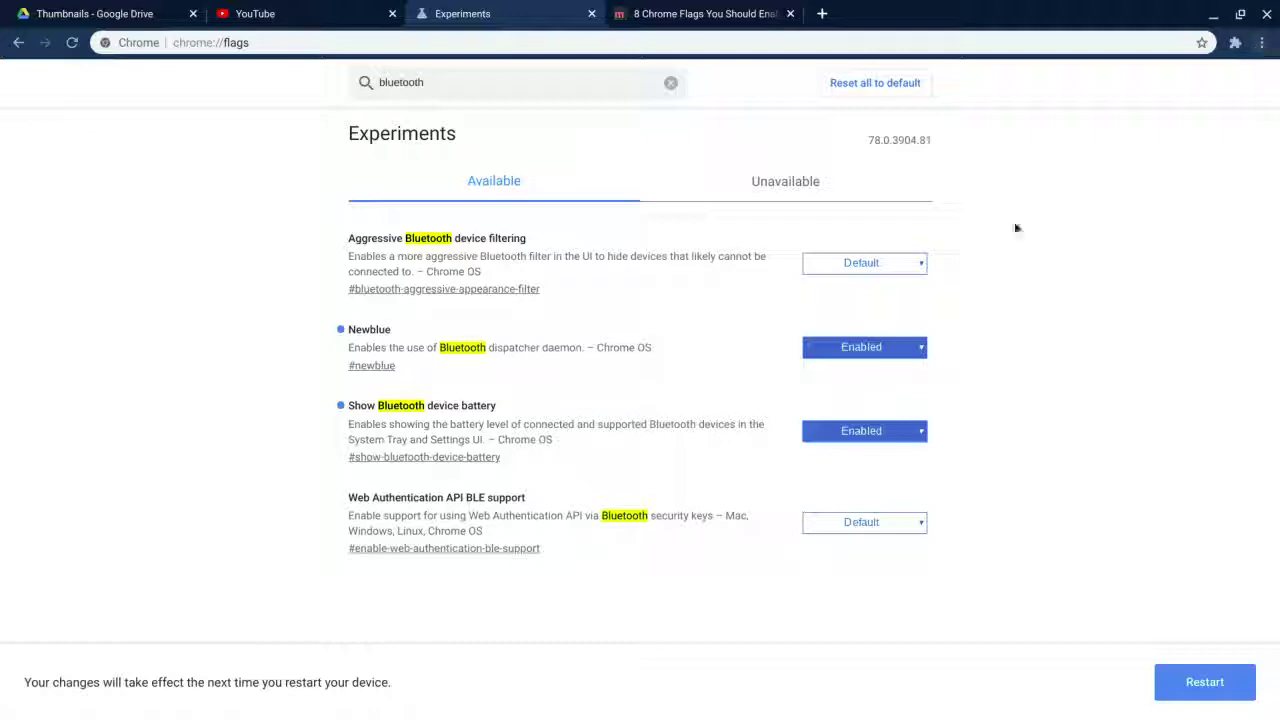
click(700, 8)
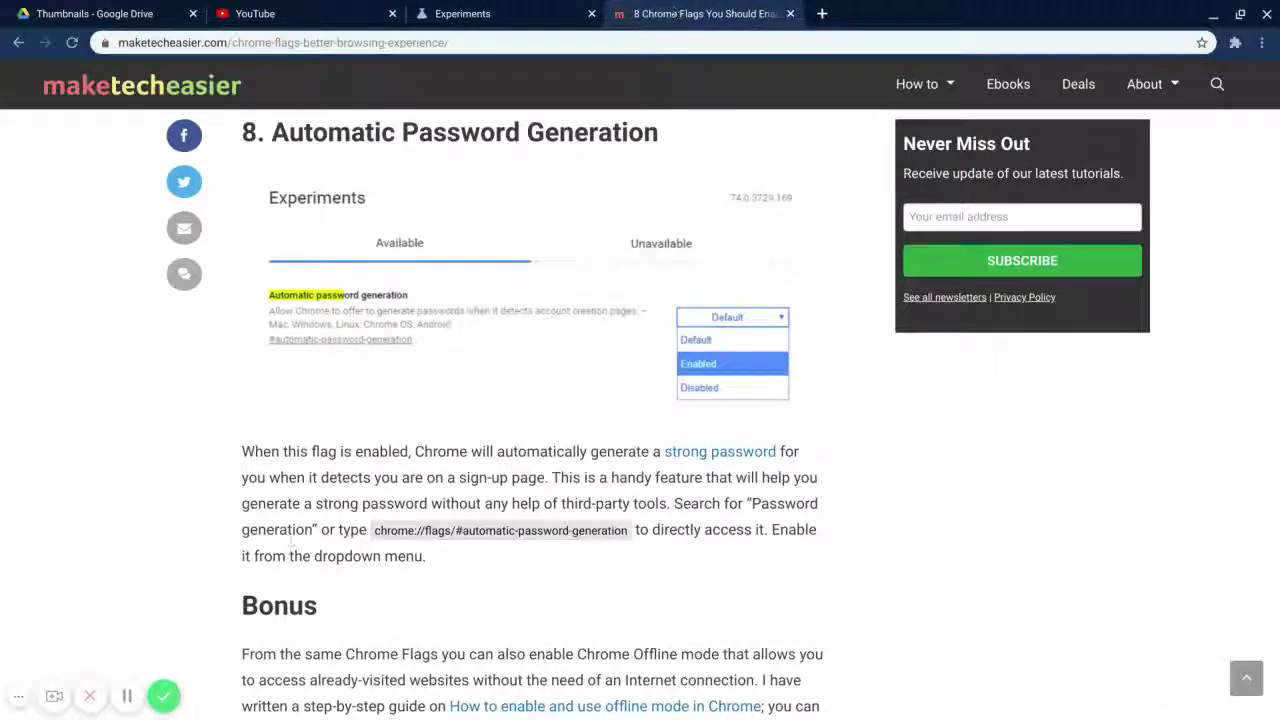